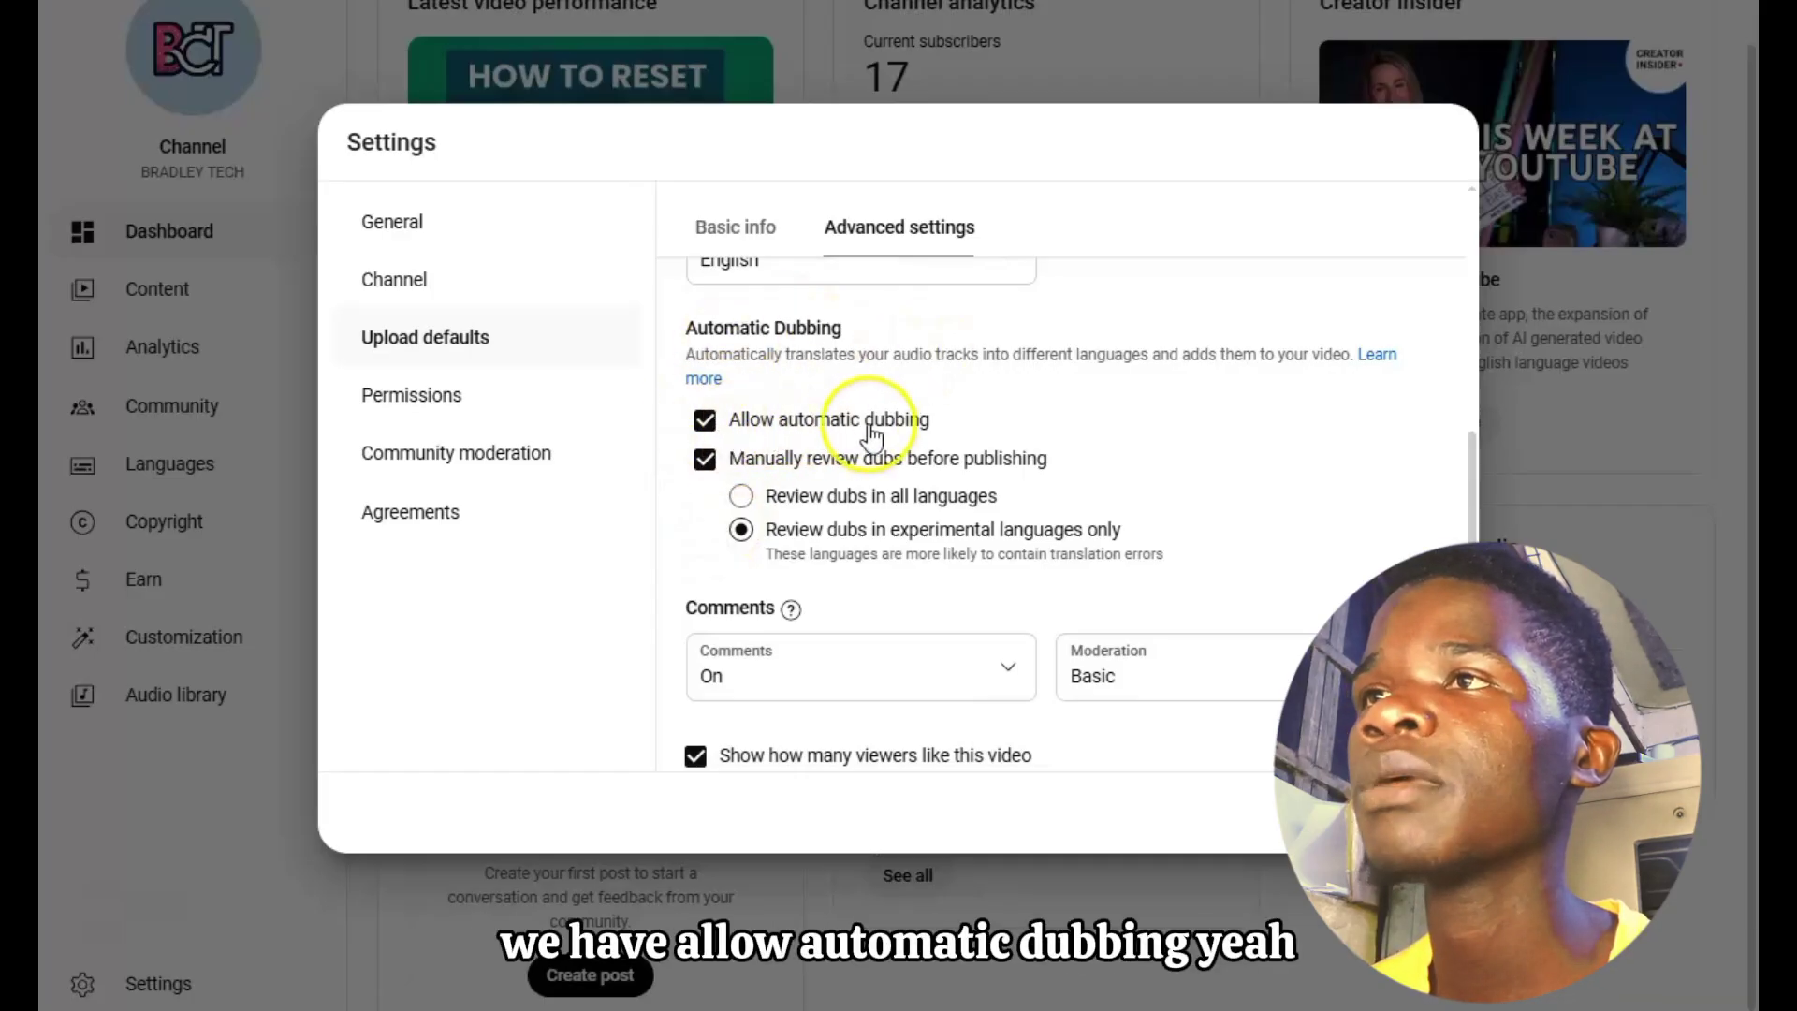
# Step: Turn off automatic dubbing in the advanced upload defaults, then close the settings and discard the change
pyautogui.click(706, 420)
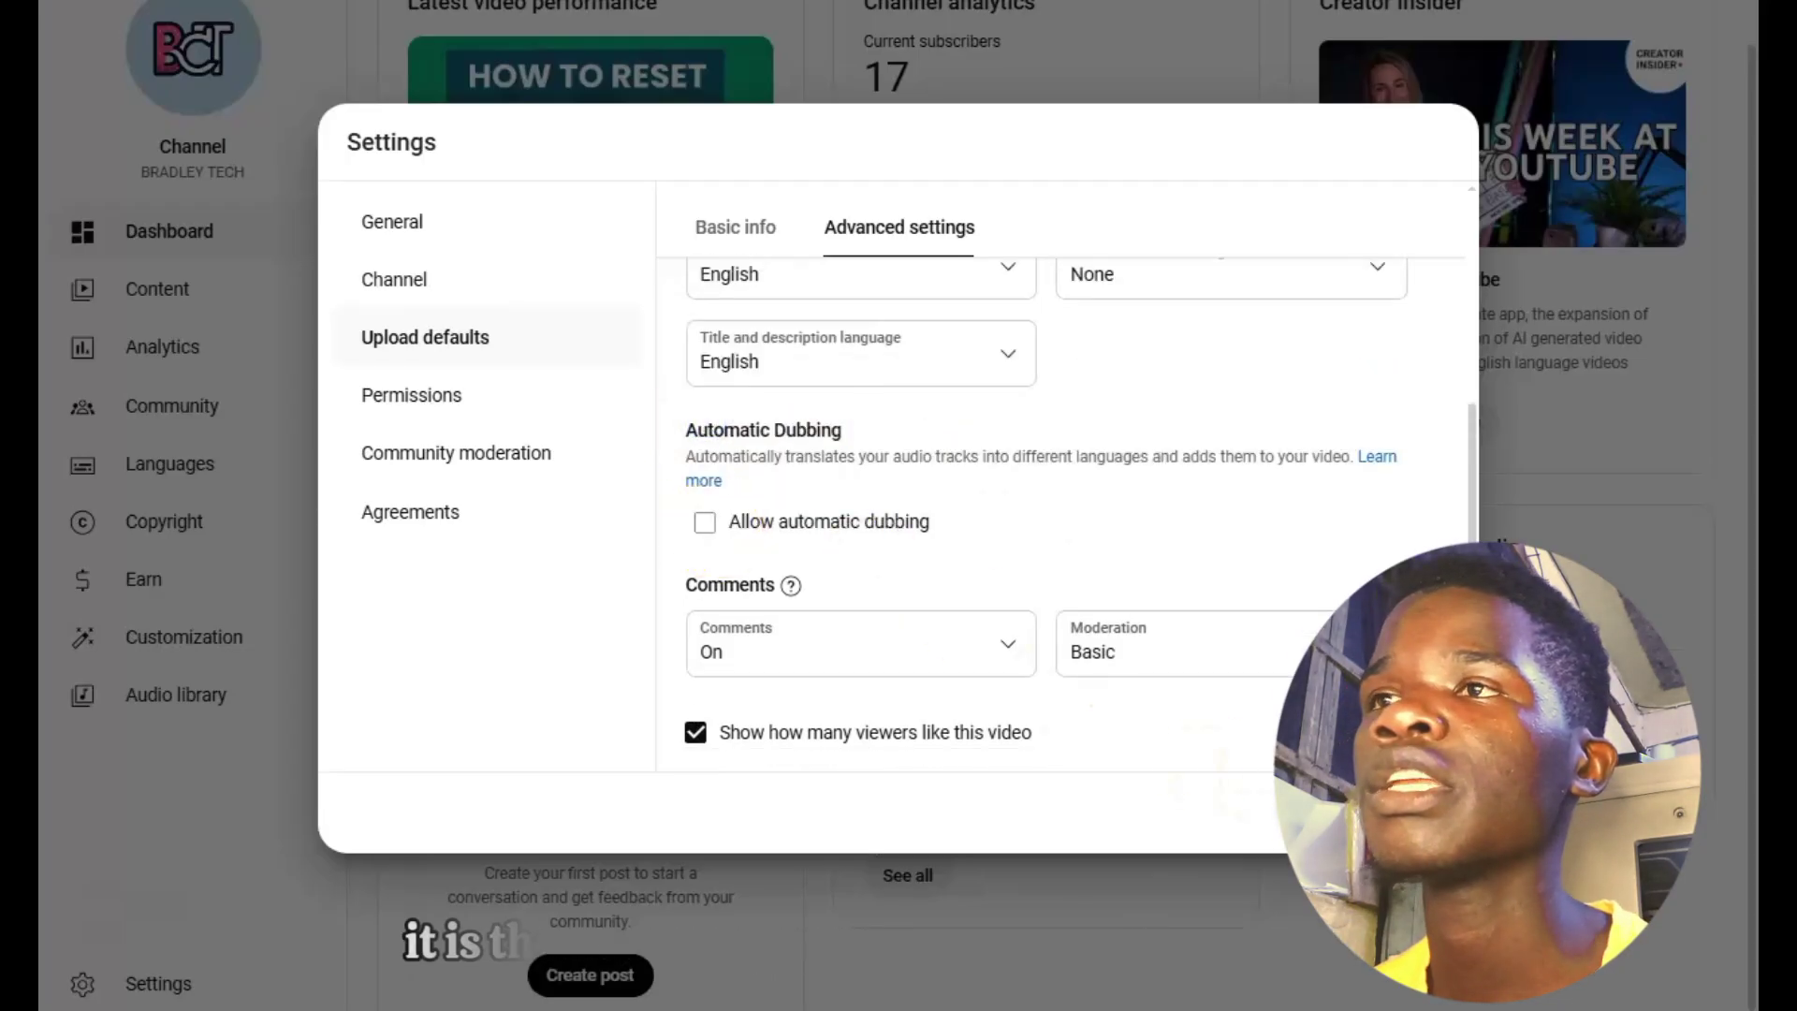
pyautogui.click(1254, 795)
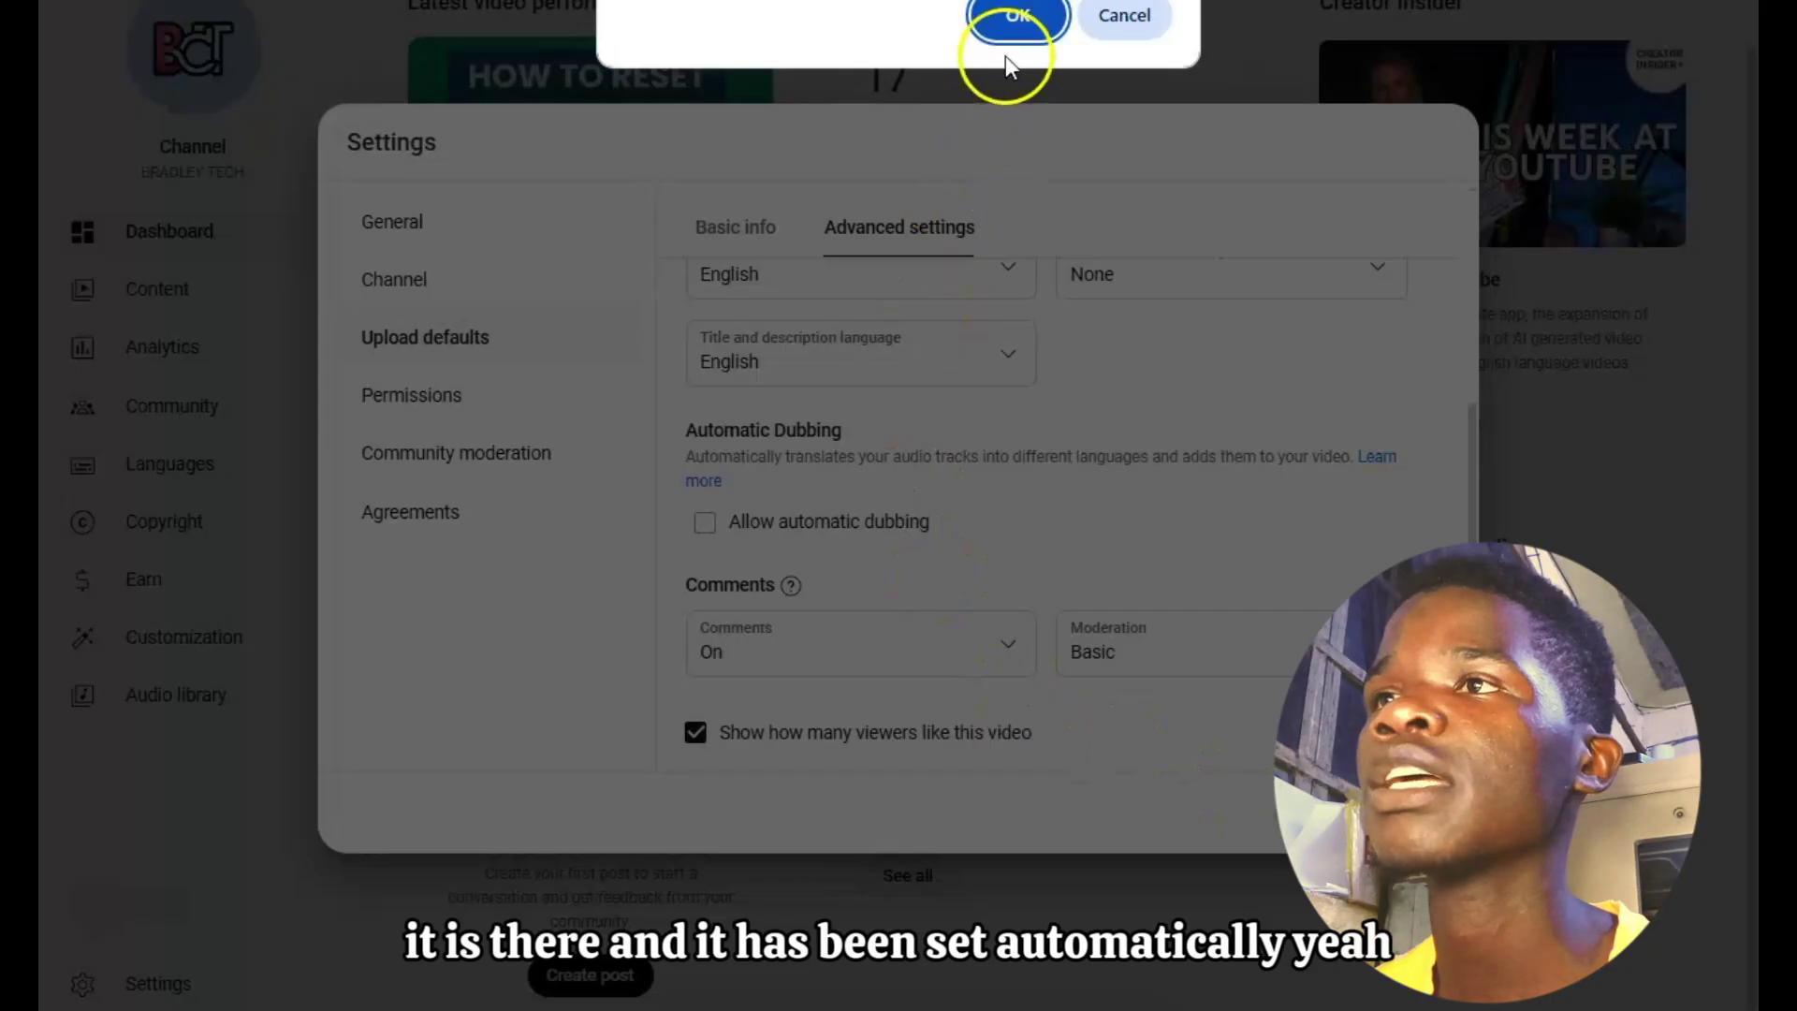
pyautogui.click(1015, 19)
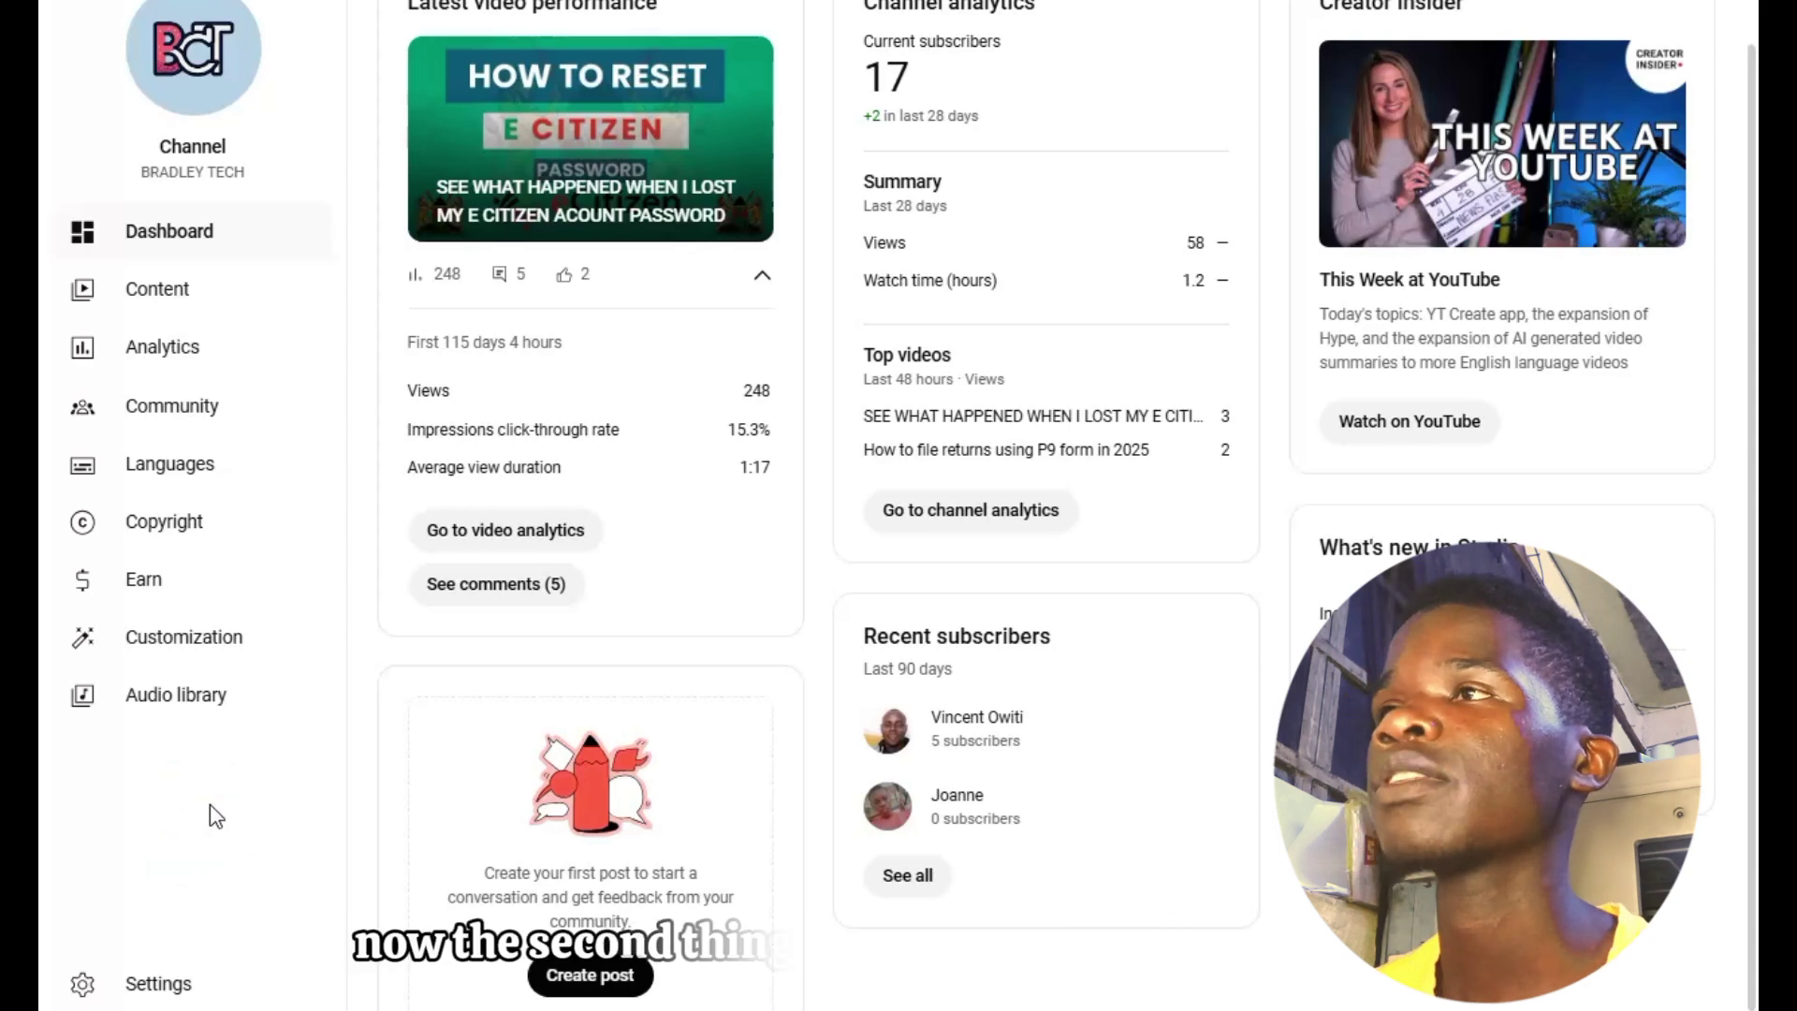
# Step: Open the details of the video "How to file returns using P9 form in 2025" and view its thumbnail options
pyautogui.click(145, 295)
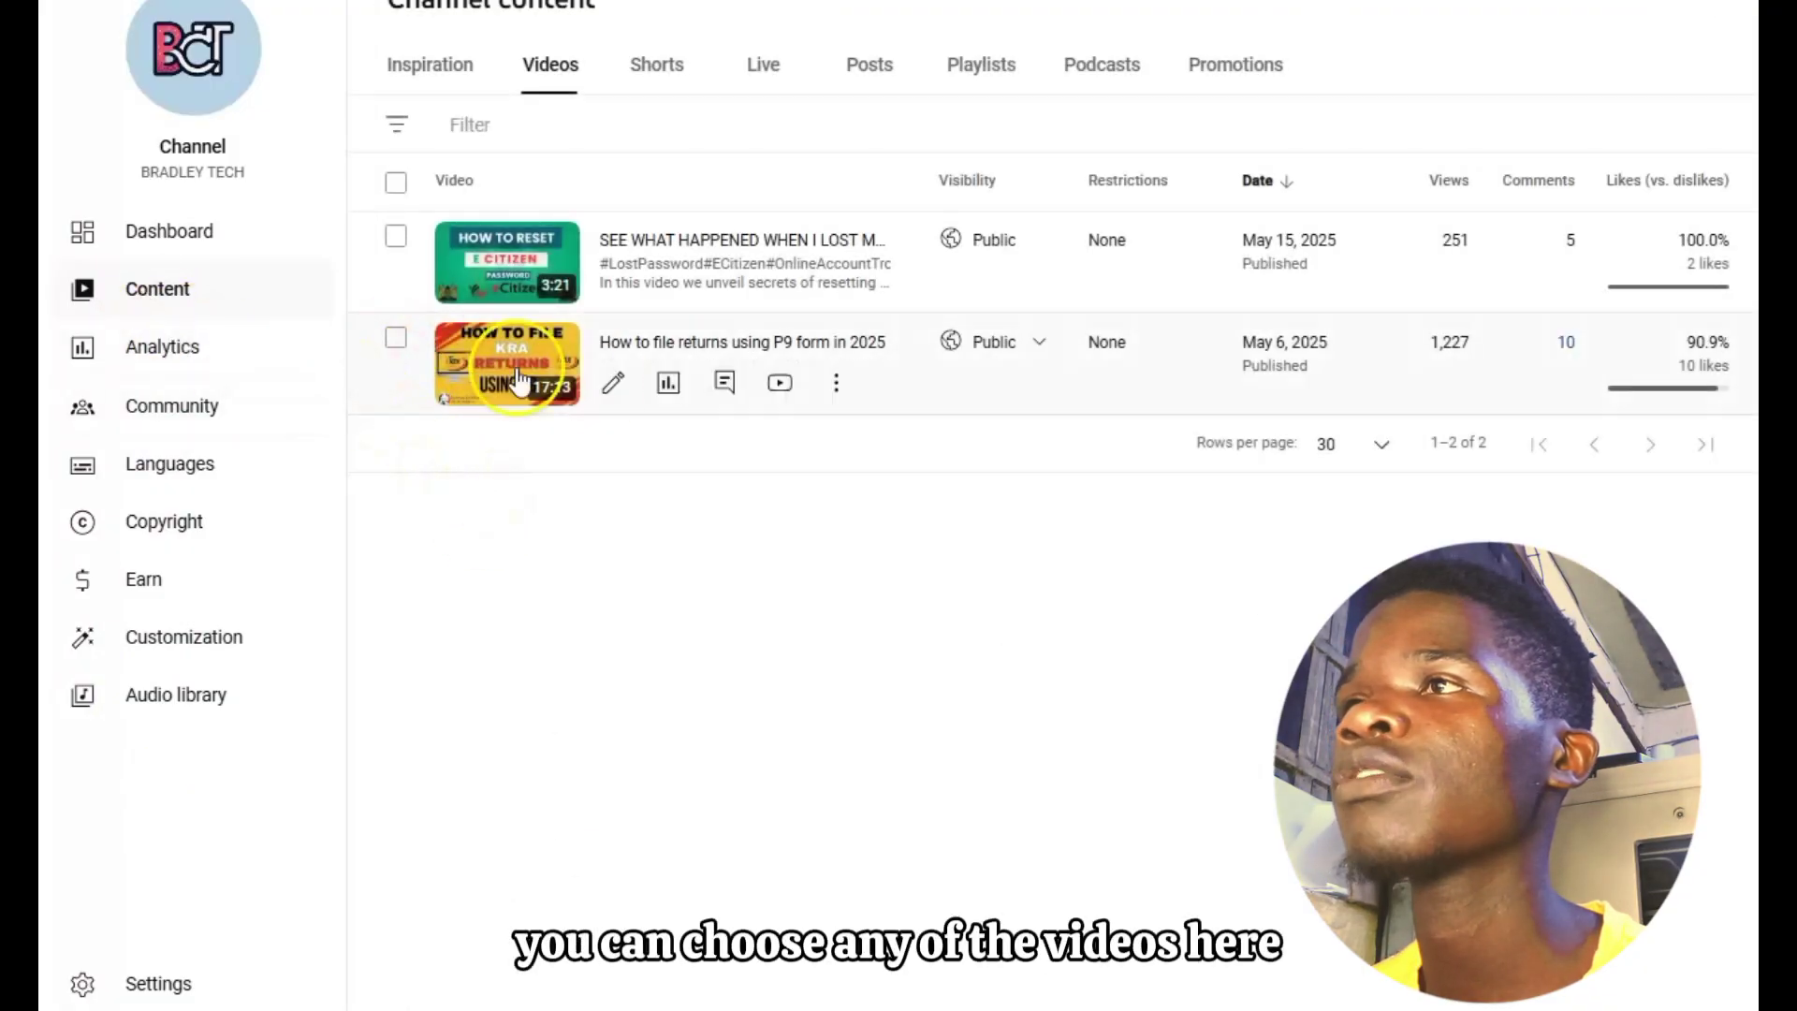
pyautogui.click(613, 384)
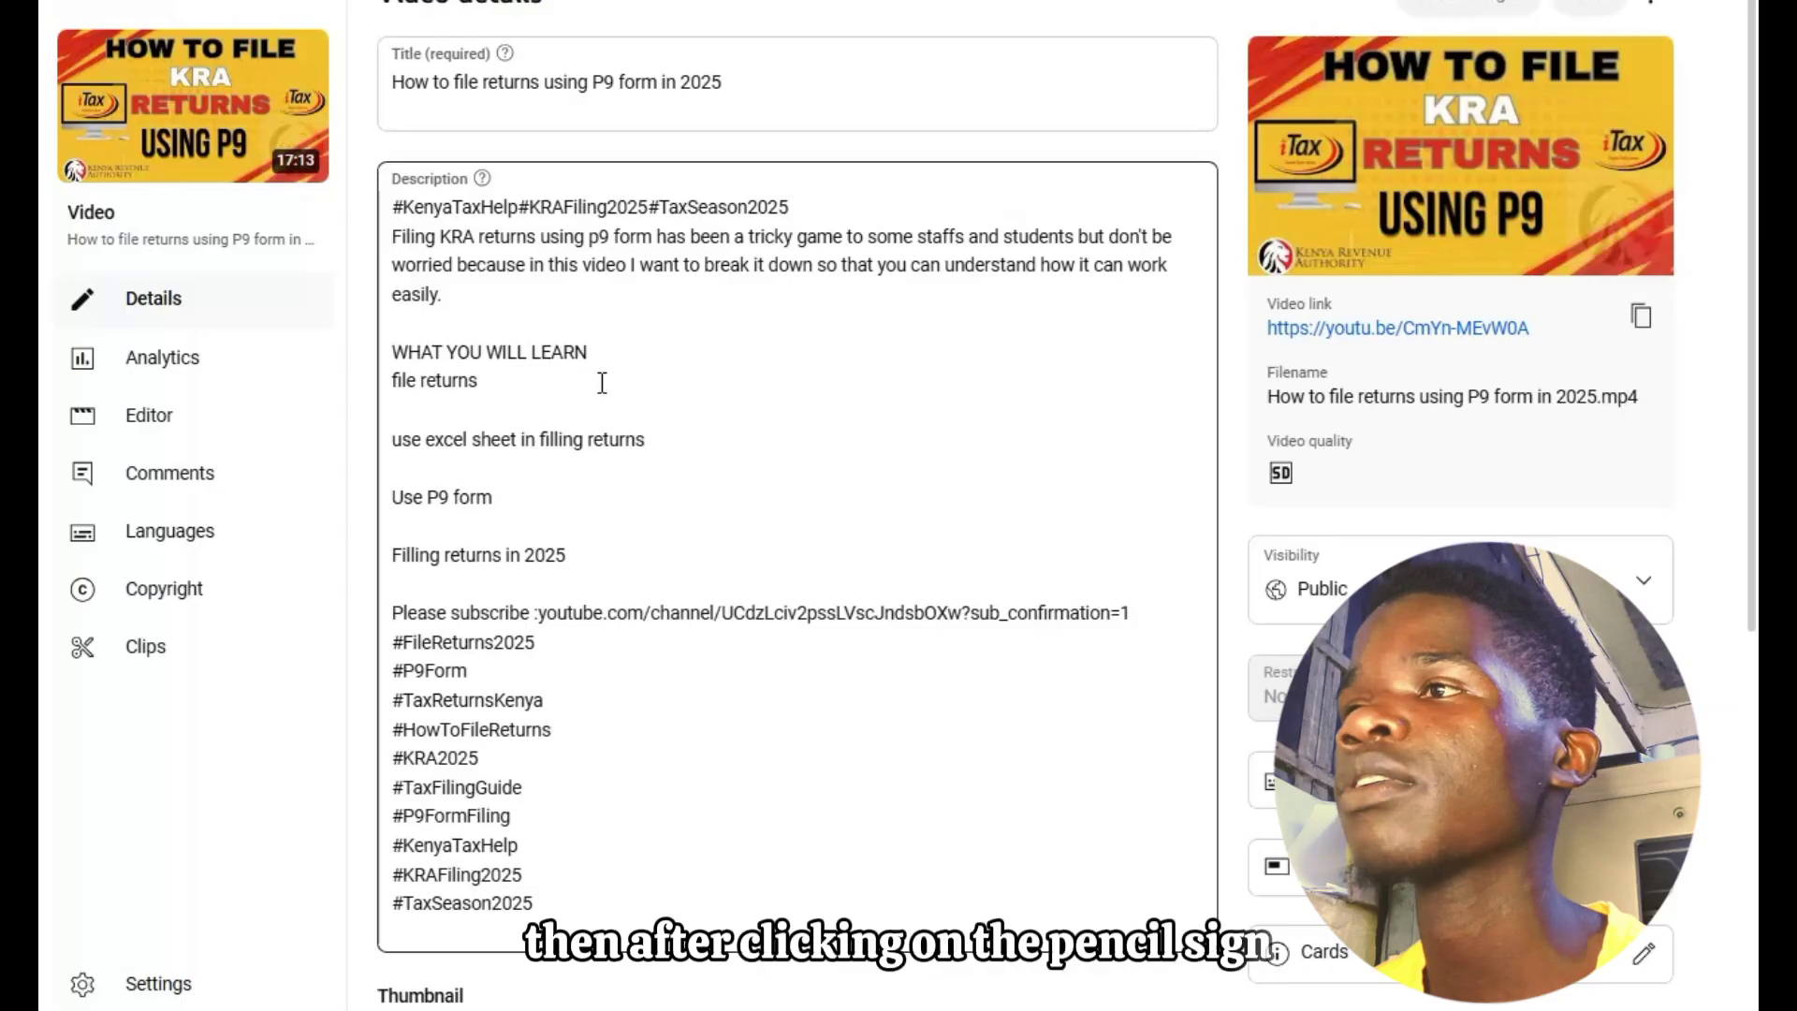
pyautogui.scroll(-5, 601, 382)
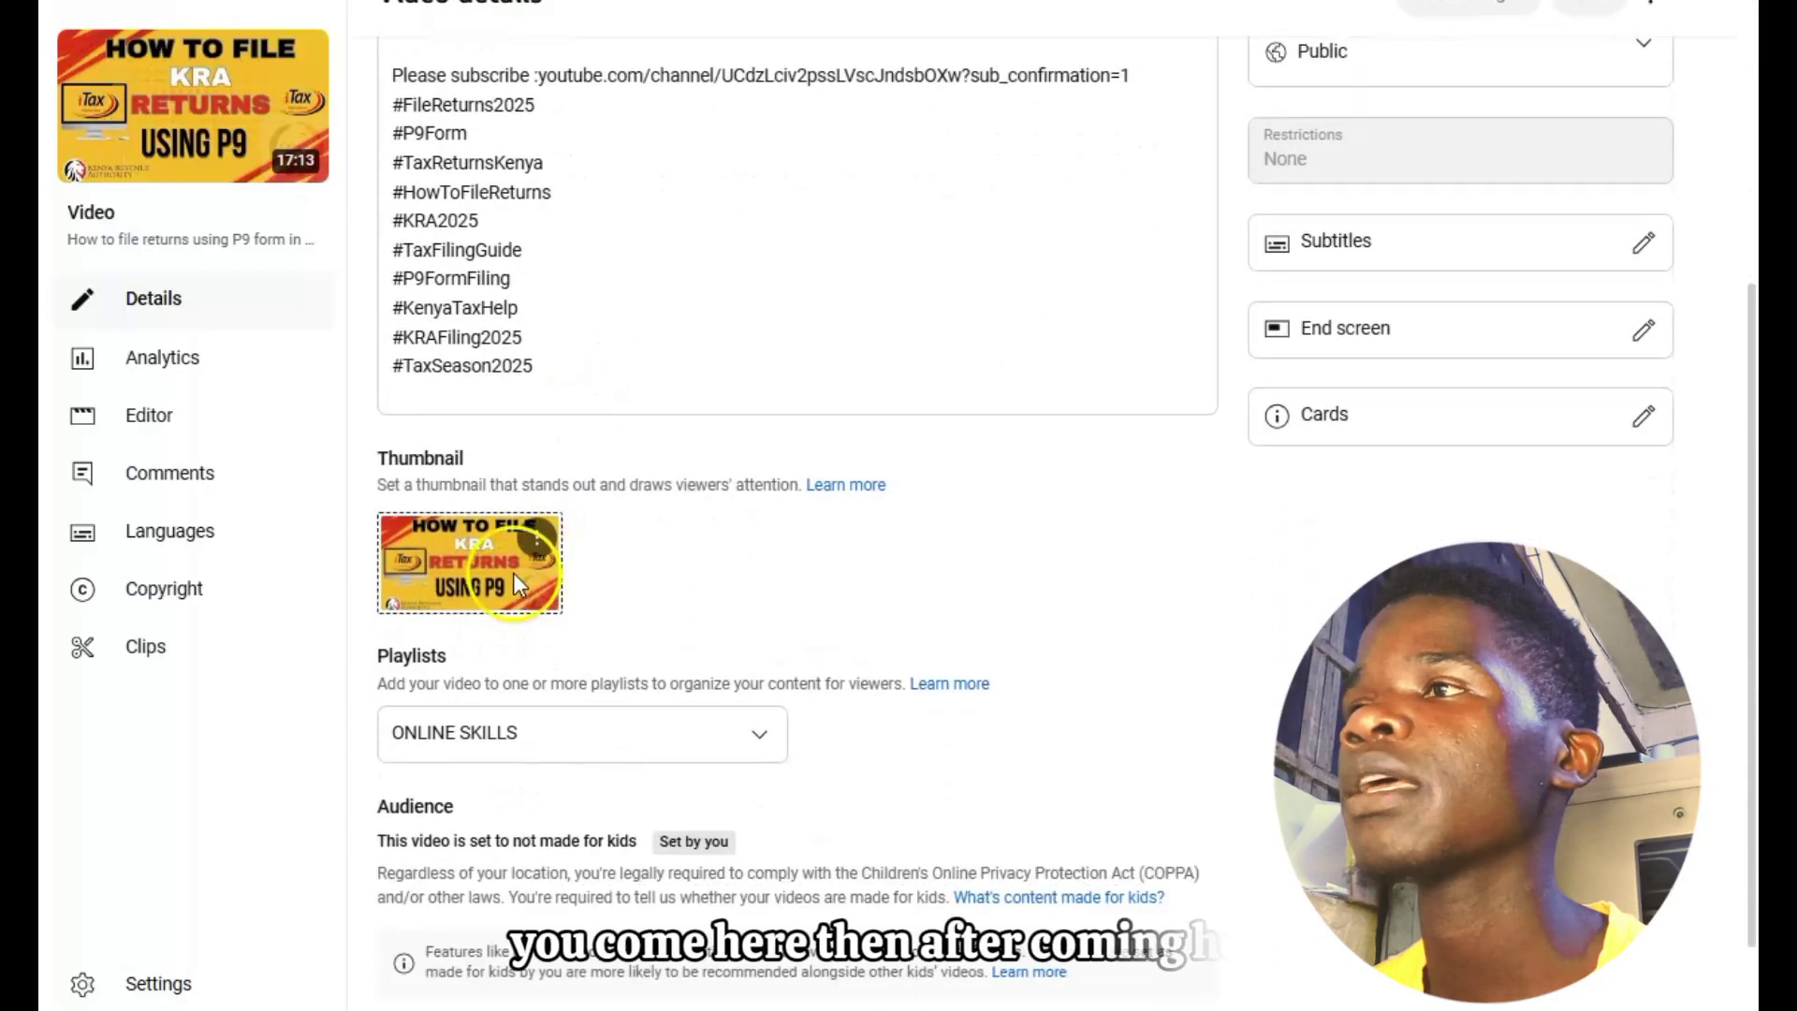
pyautogui.click(537, 550)
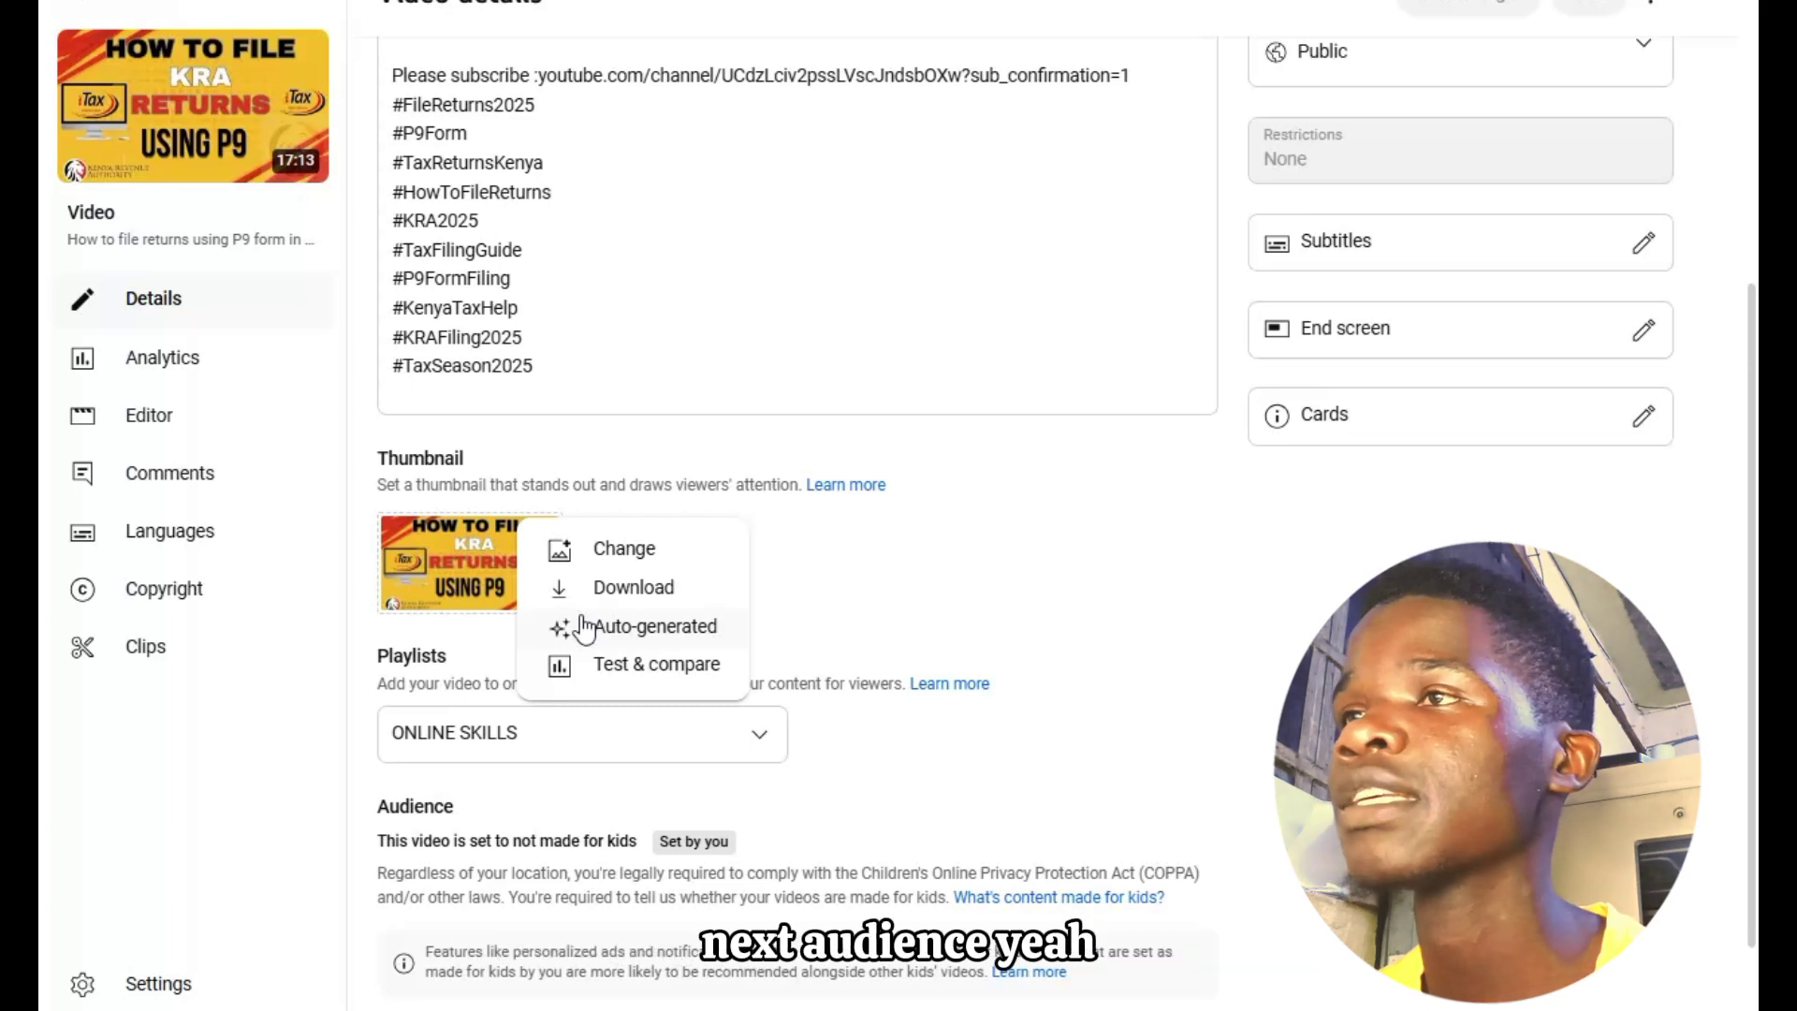
pyautogui.click(820, 590)
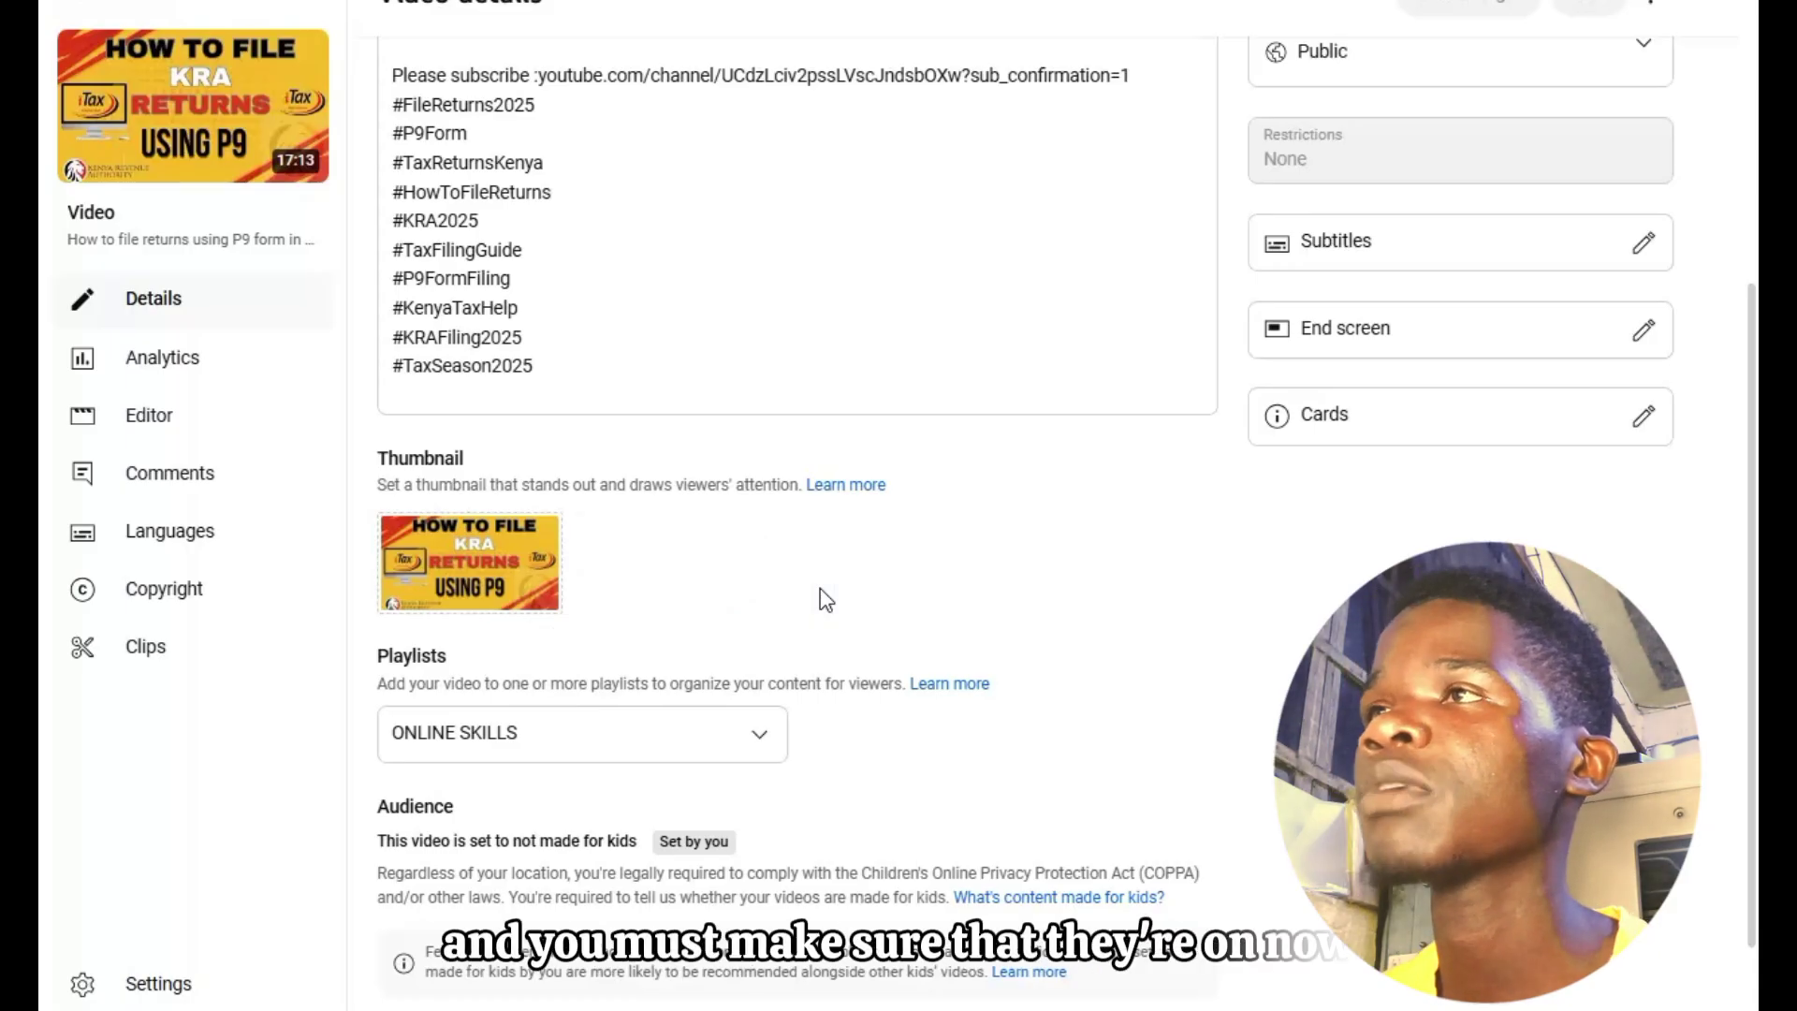
# Step: In the video's end screen, move the ONLINE SKILLS playlist element to the centre below the two video elements and save
pyautogui.scroll(1, 822, 599)
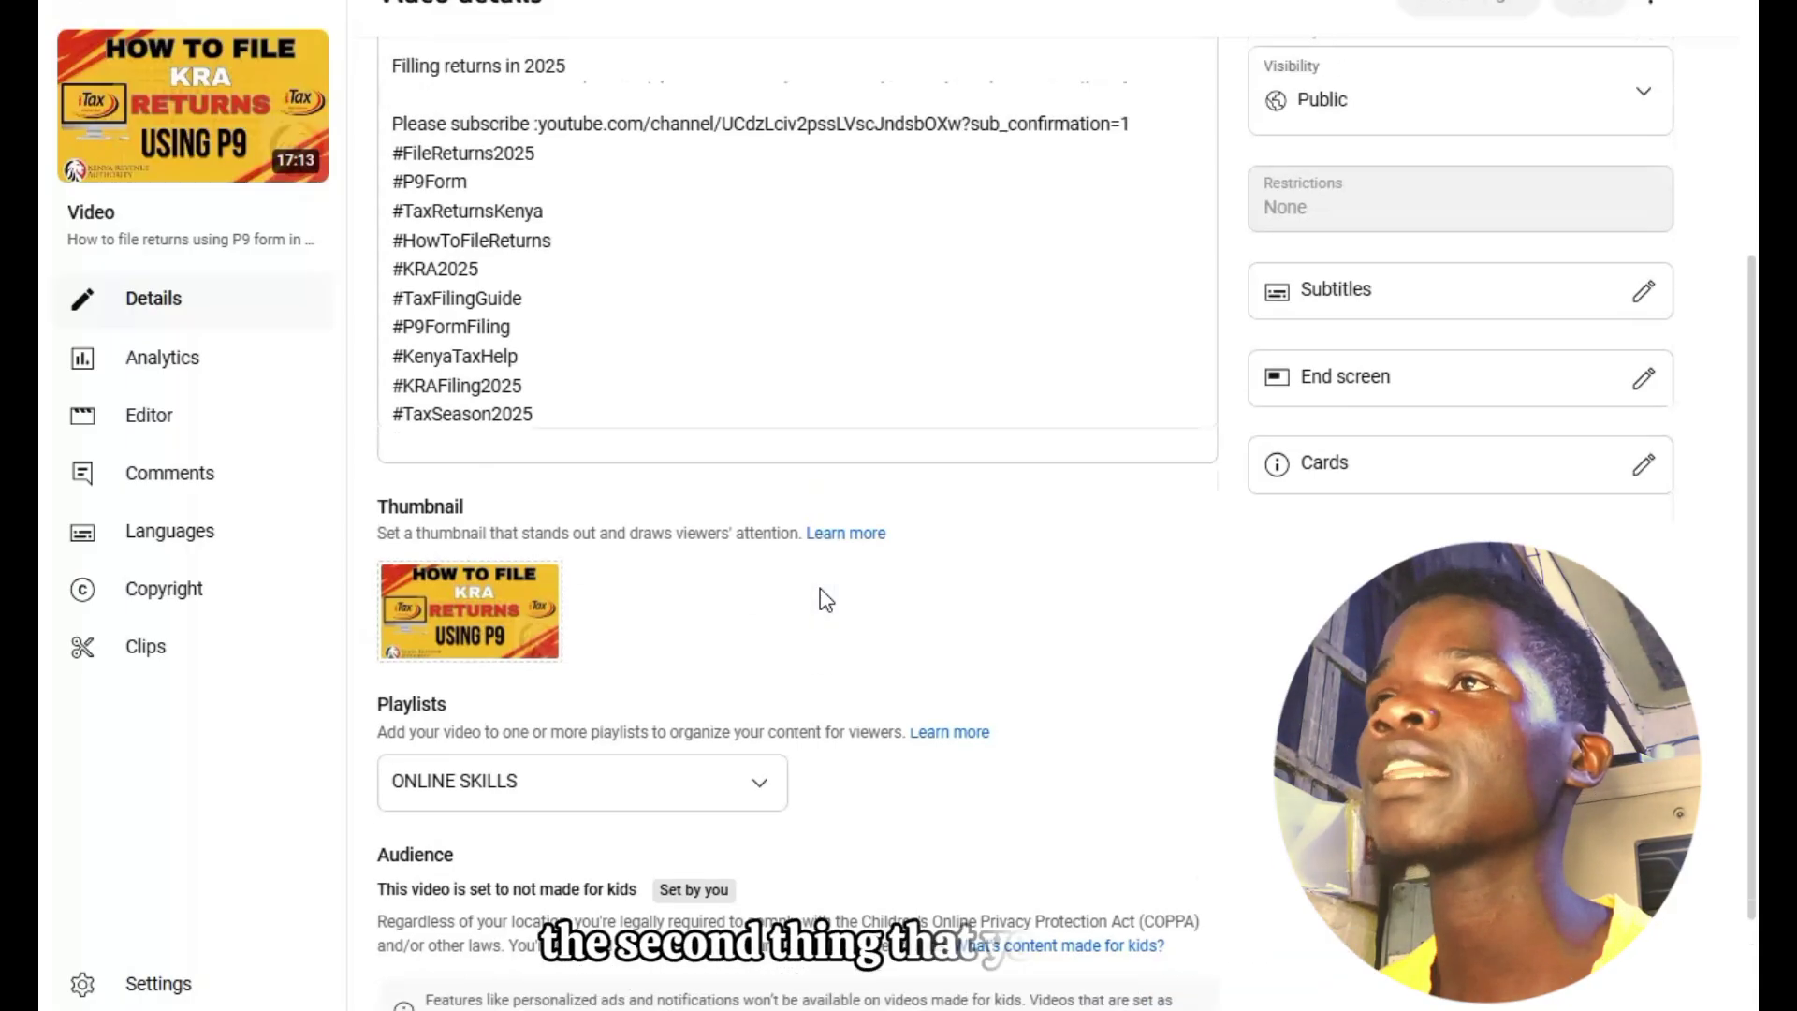
pyautogui.scroll(-3, 926, 590)
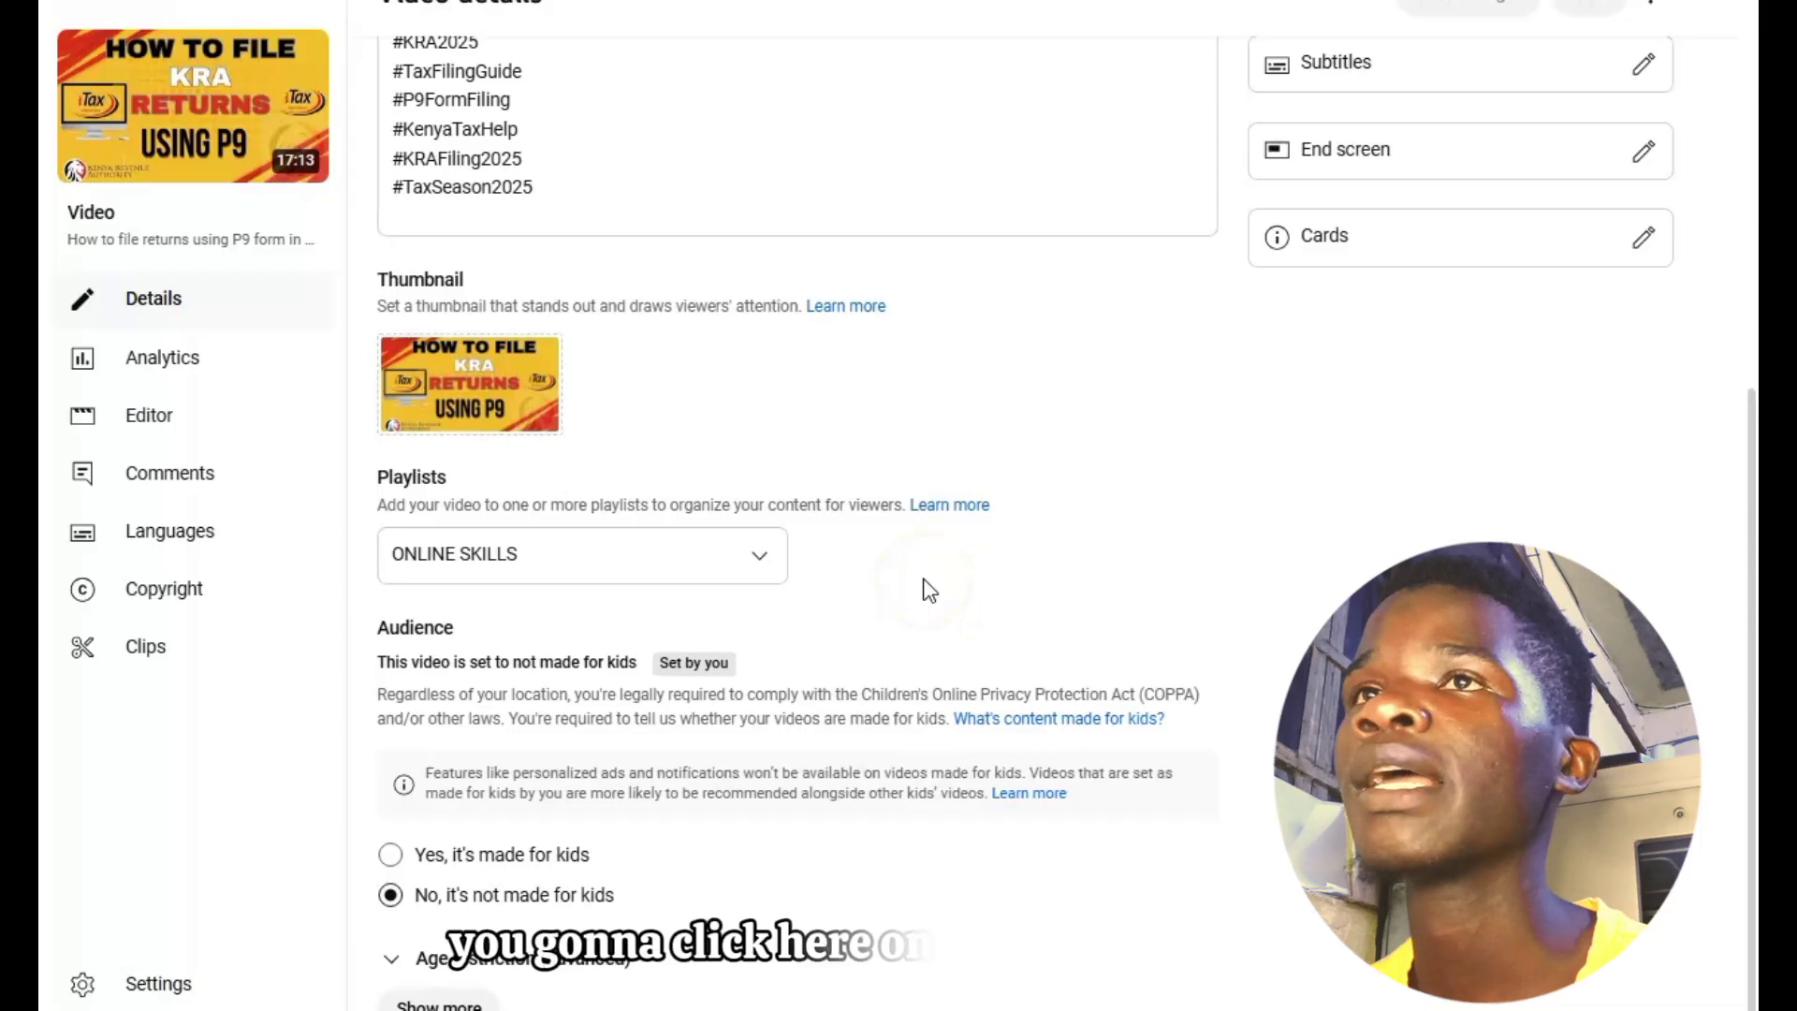
pyautogui.scroll(2, 924, 589)
pyautogui.click(1640, 333)
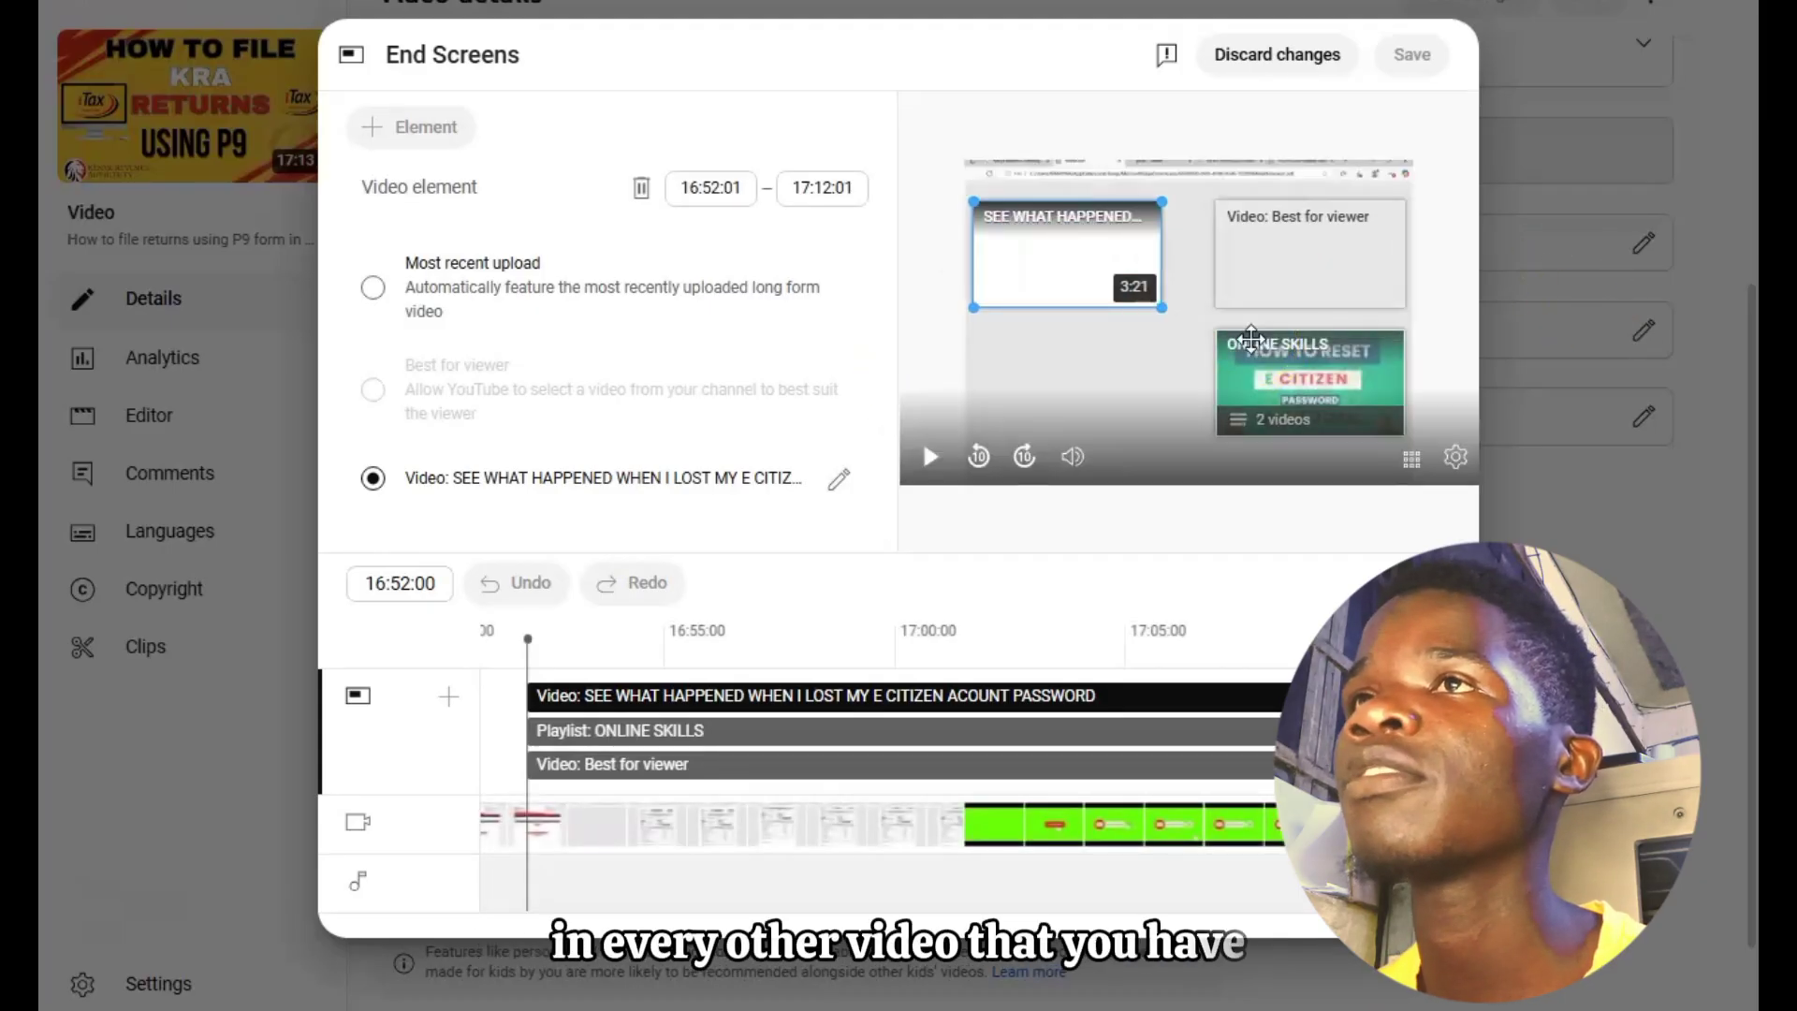
pyautogui.click(1056, 221)
pyautogui.moveTo(1055, 221); pyautogui.dragTo(978, 257)
pyautogui.moveTo(1267, 389); pyautogui.dragTo(1180, 385)
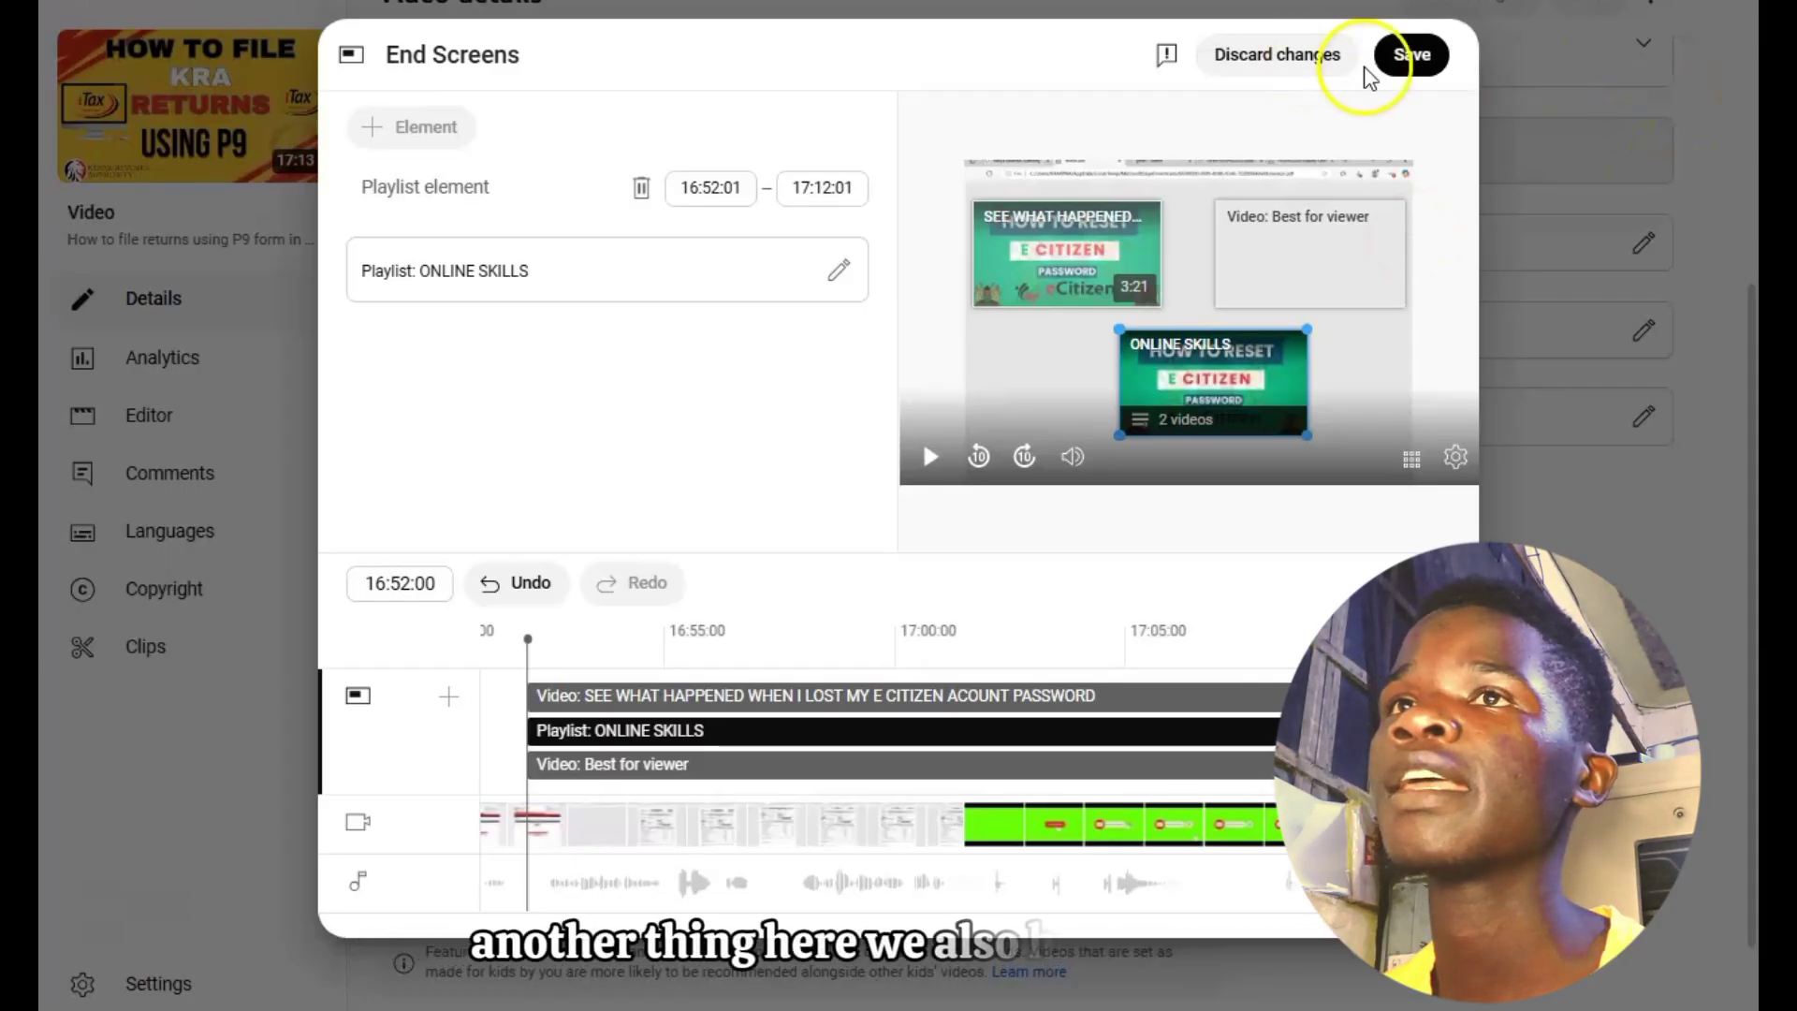
pyautogui.click(1409, 56)
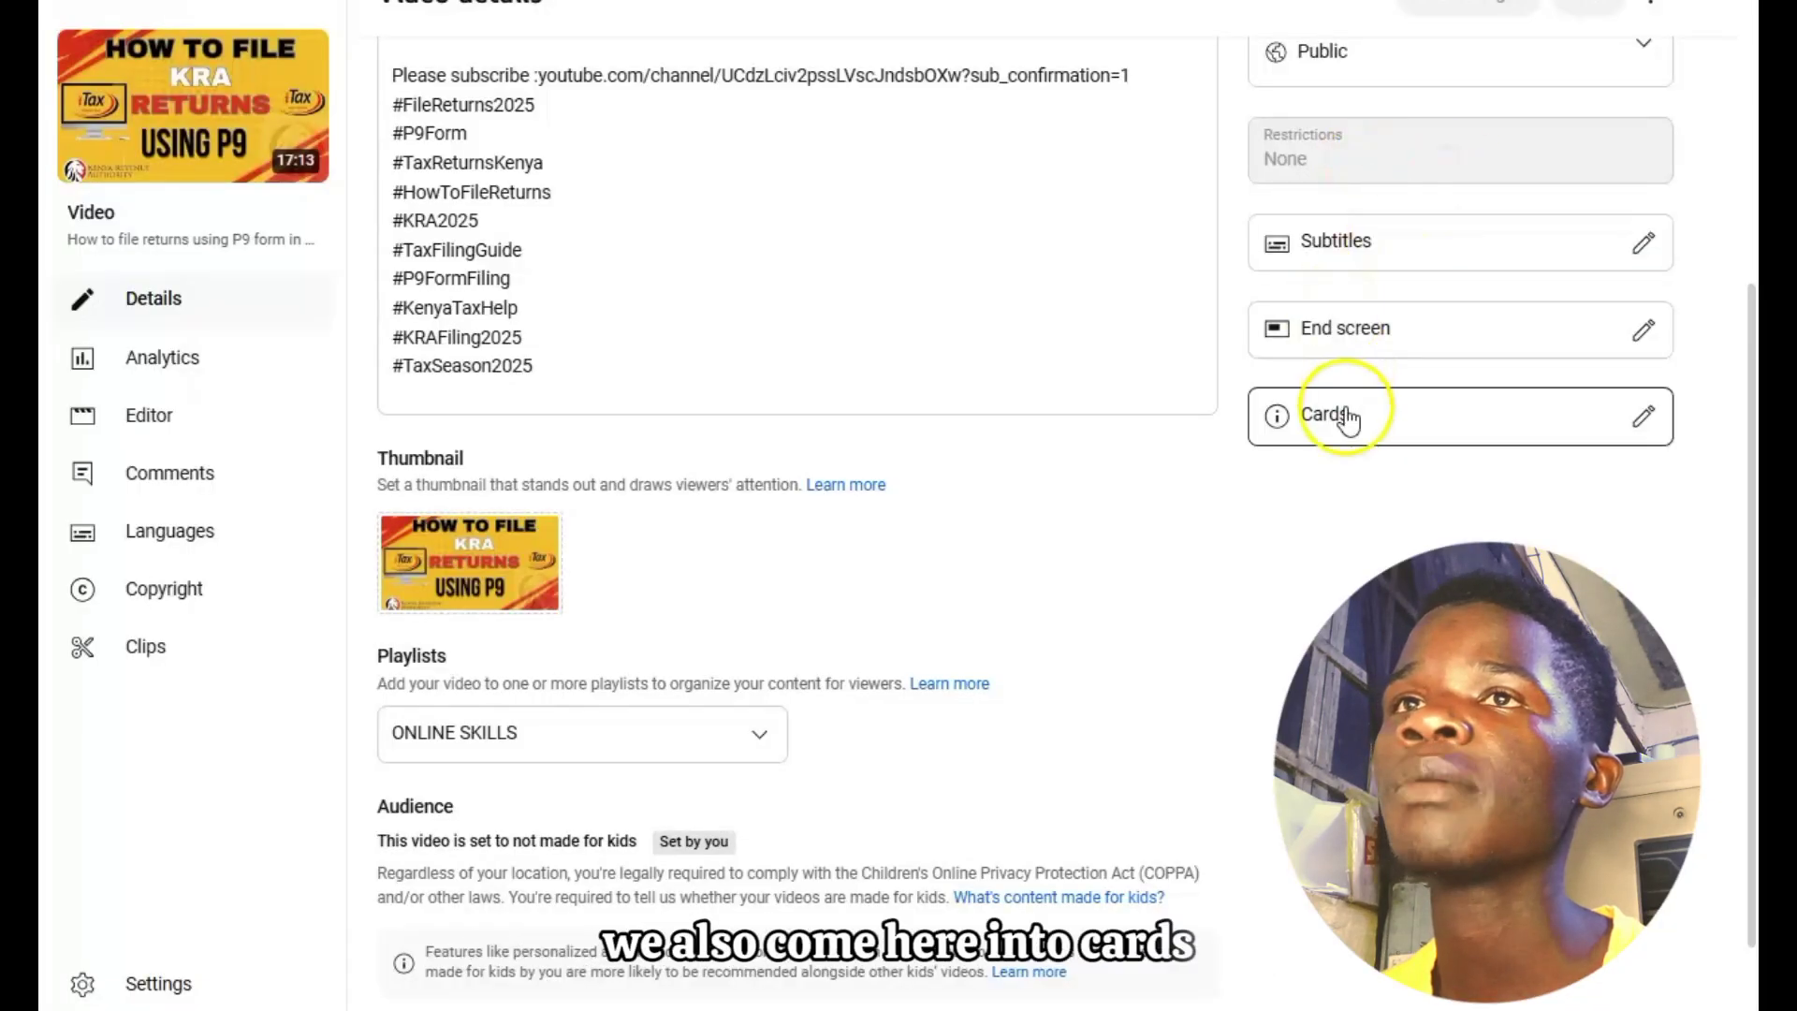
# Step: In the video's cards, move the ONLINE SKILLS playlist card to 07:32:27 on the timeline and save
pyautogui.click(1345, 414)
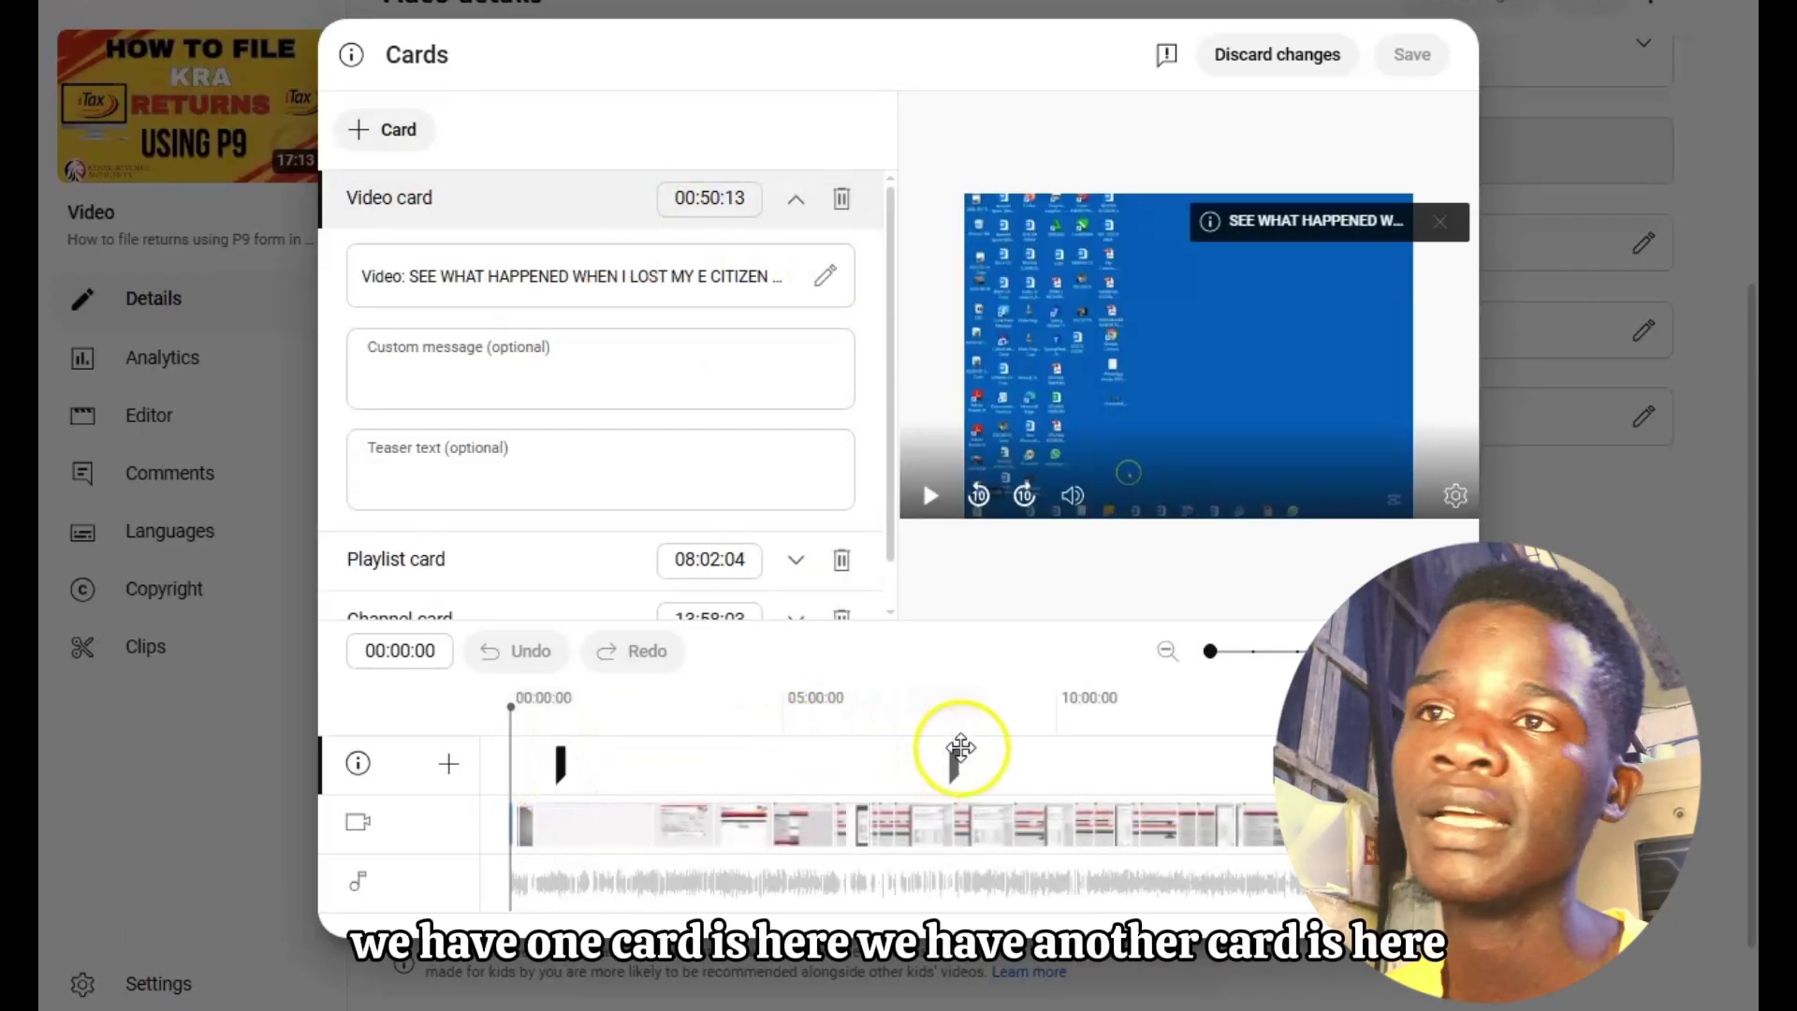
pyautogui.click(1257, 744)
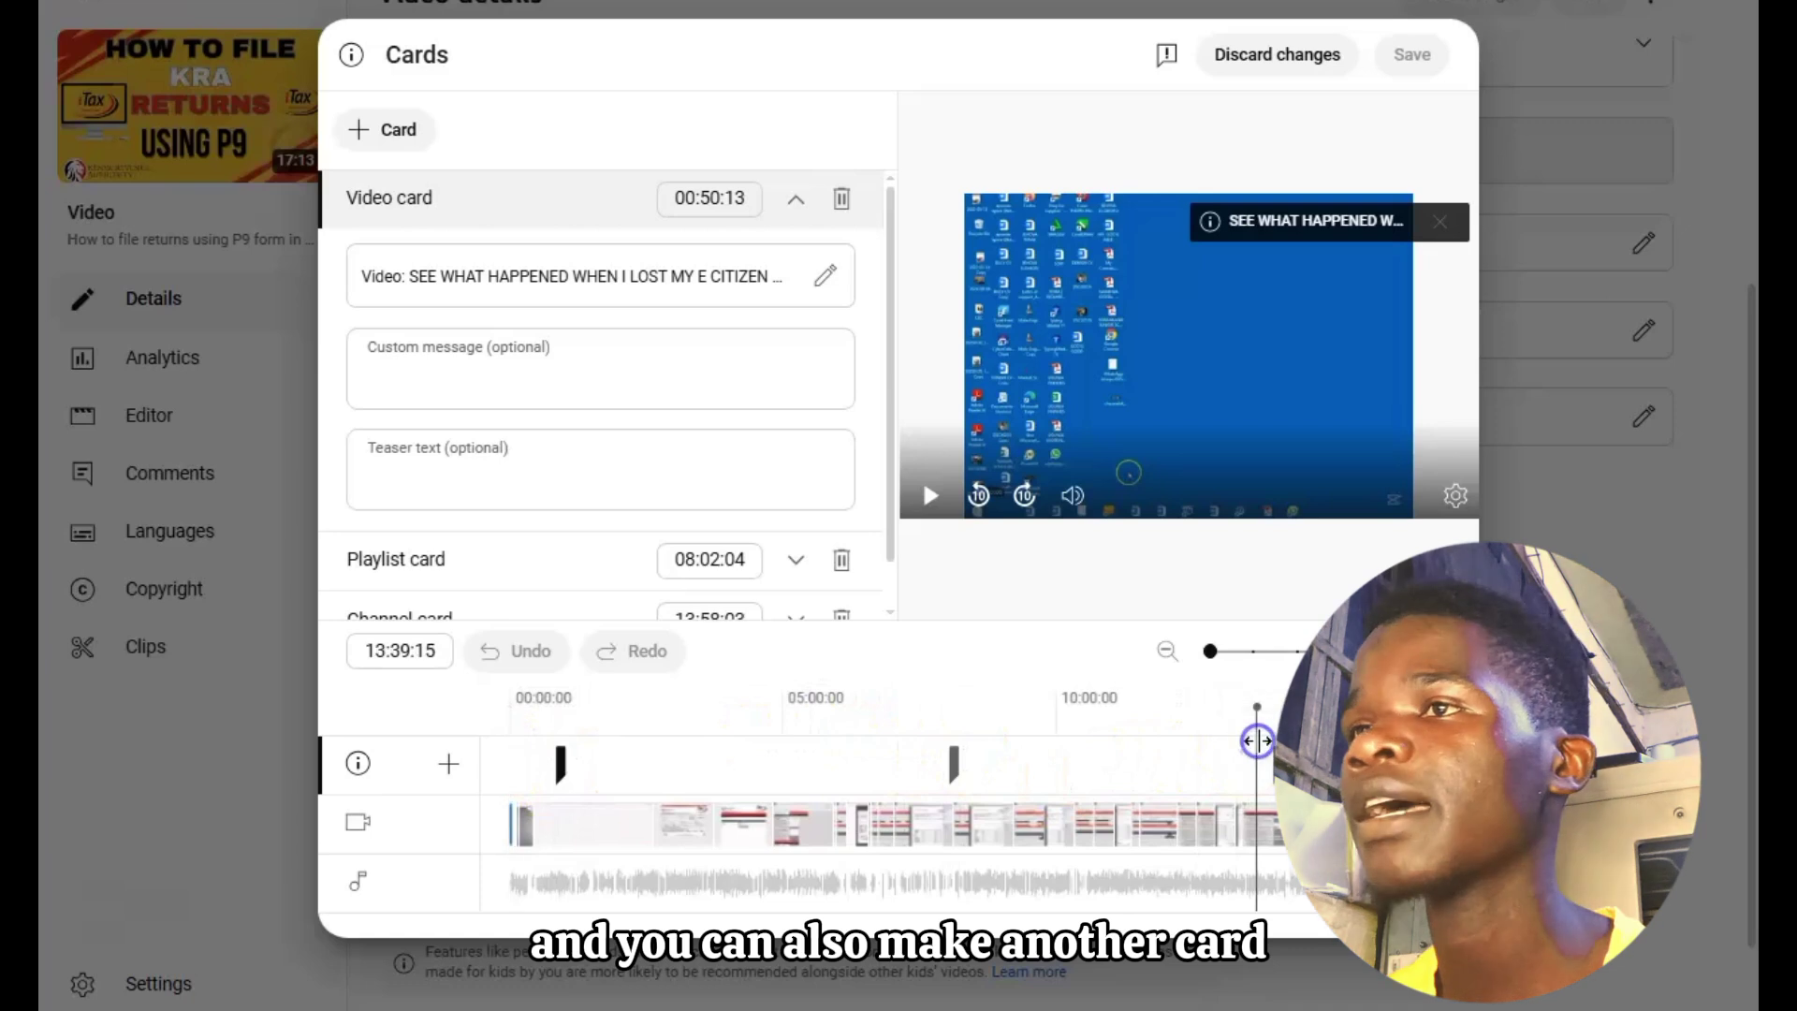
pyautogui.click(731, 791)
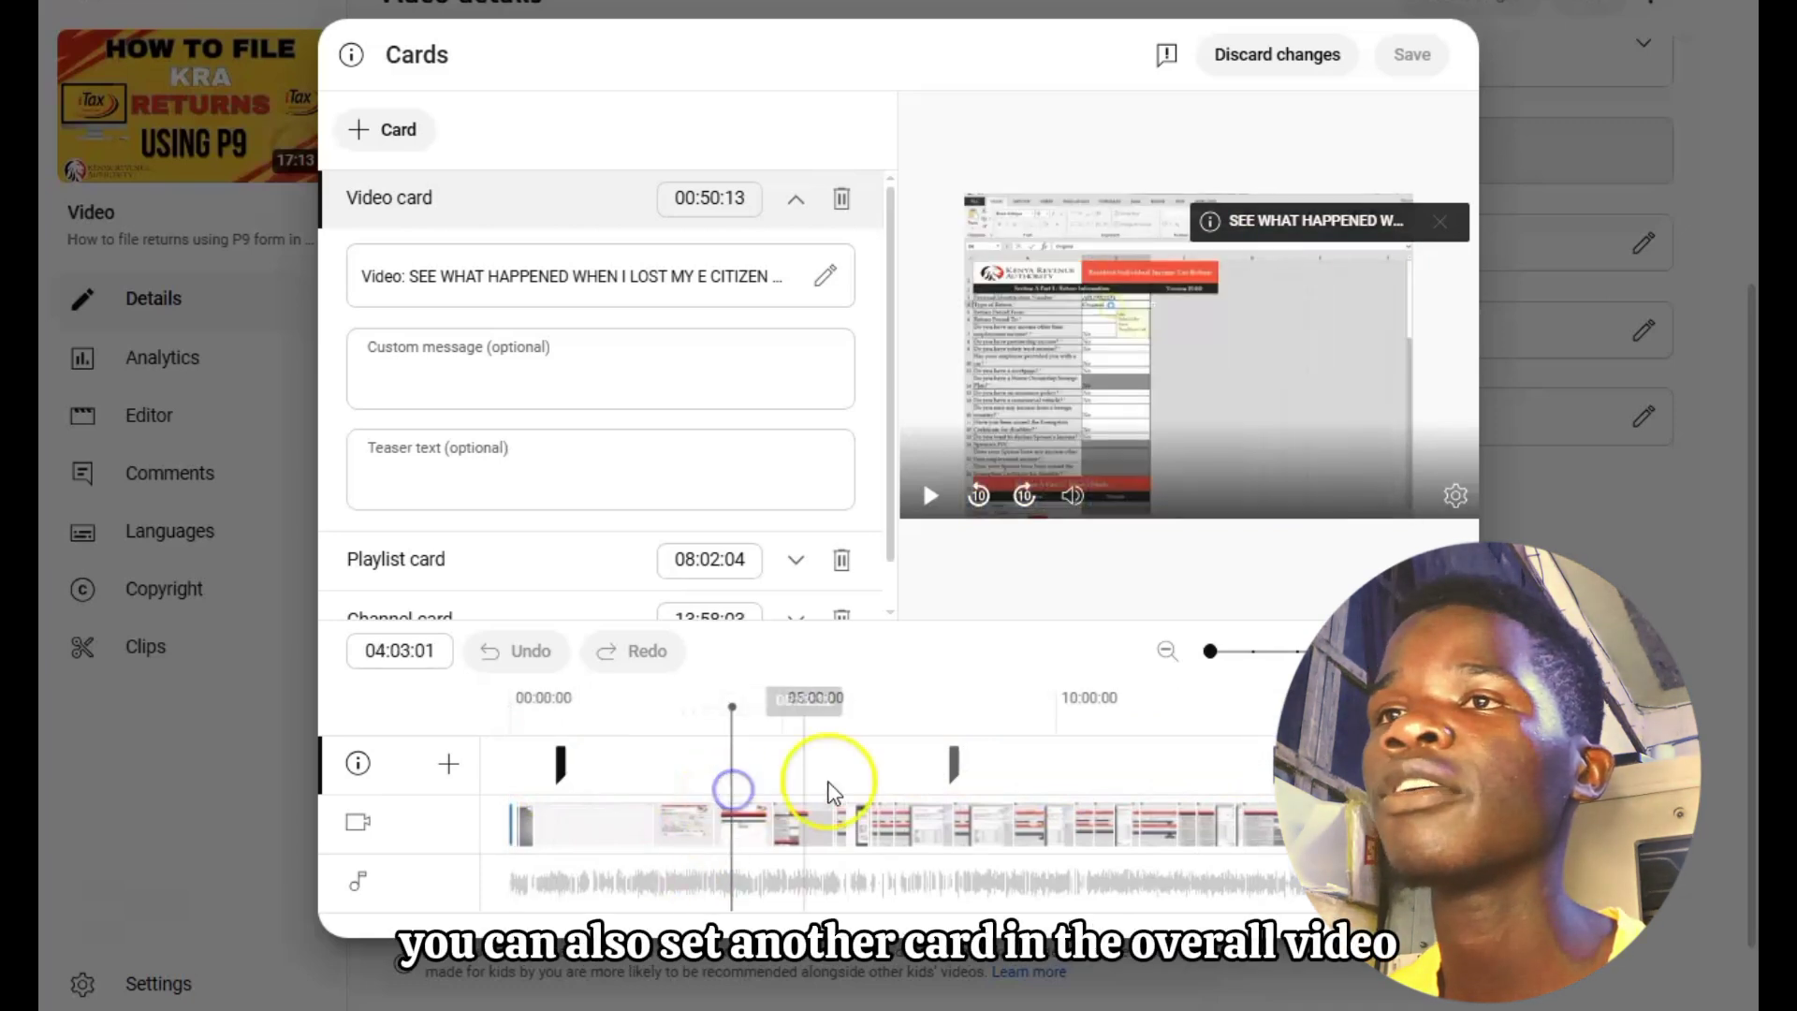
pyautogui.click(1113, 742)
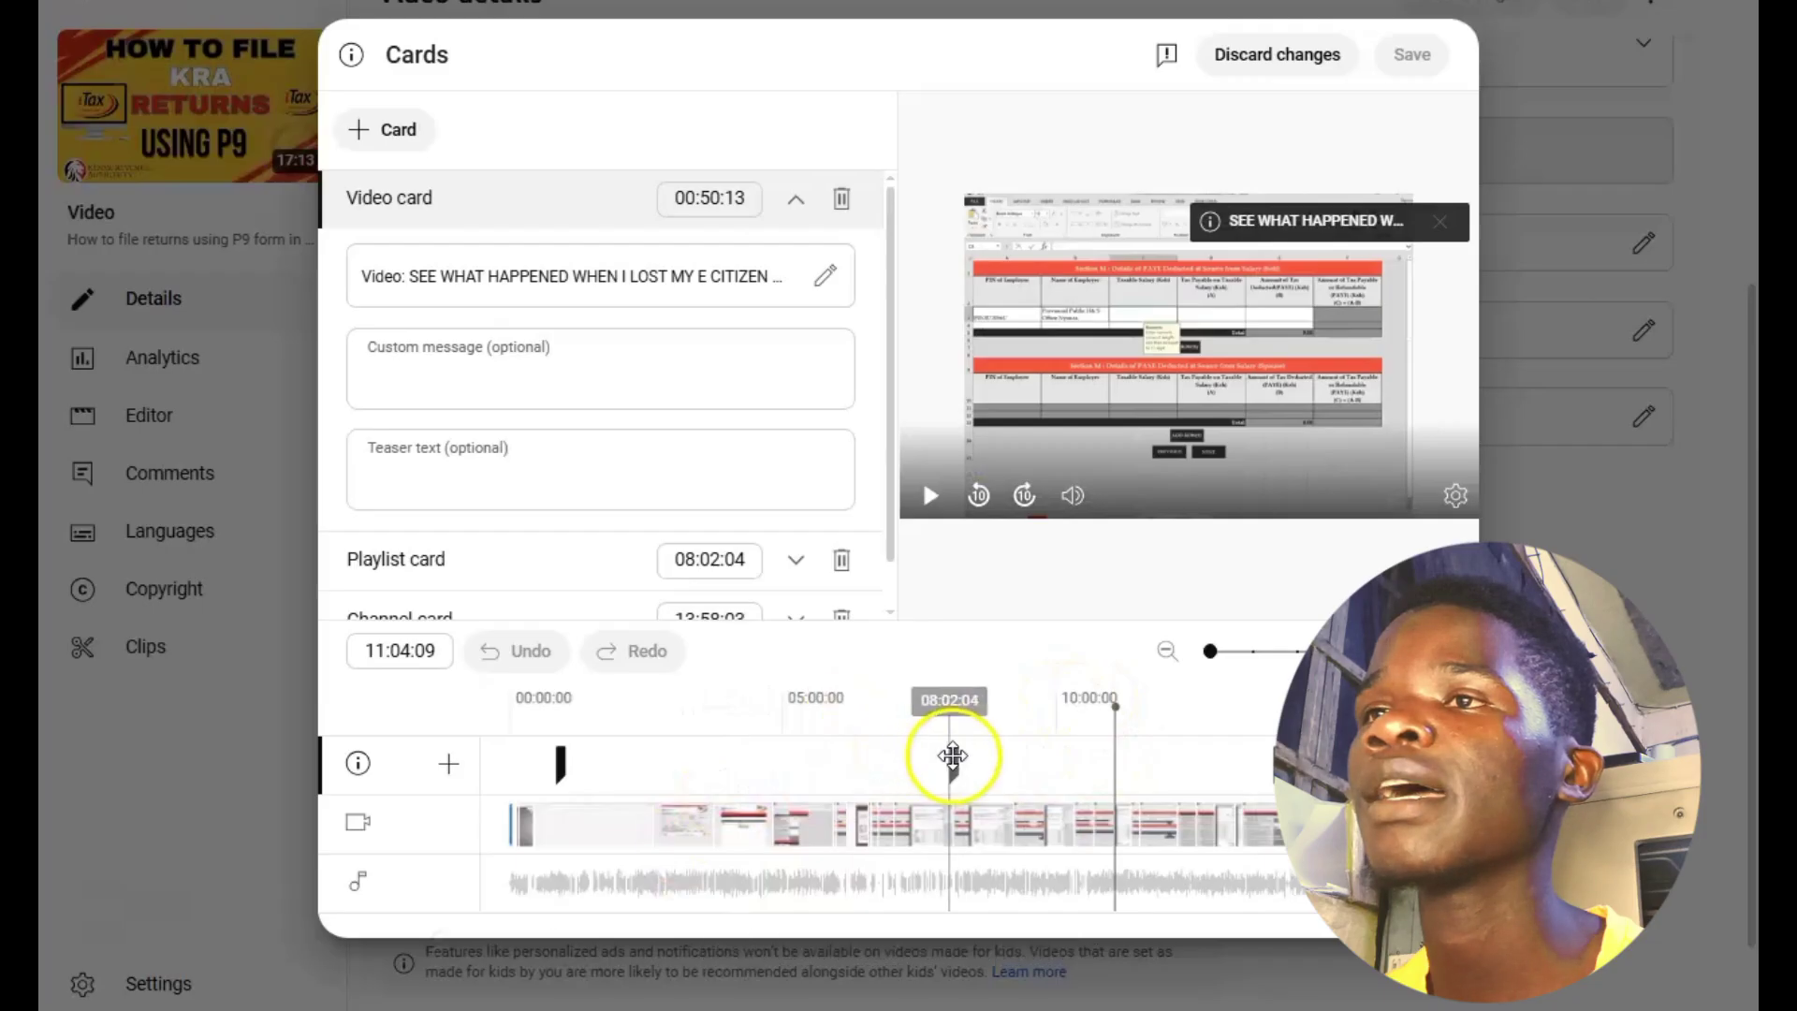
pyautogui.moveTo(952, 761); pyautogui.dragTo(928, 765)
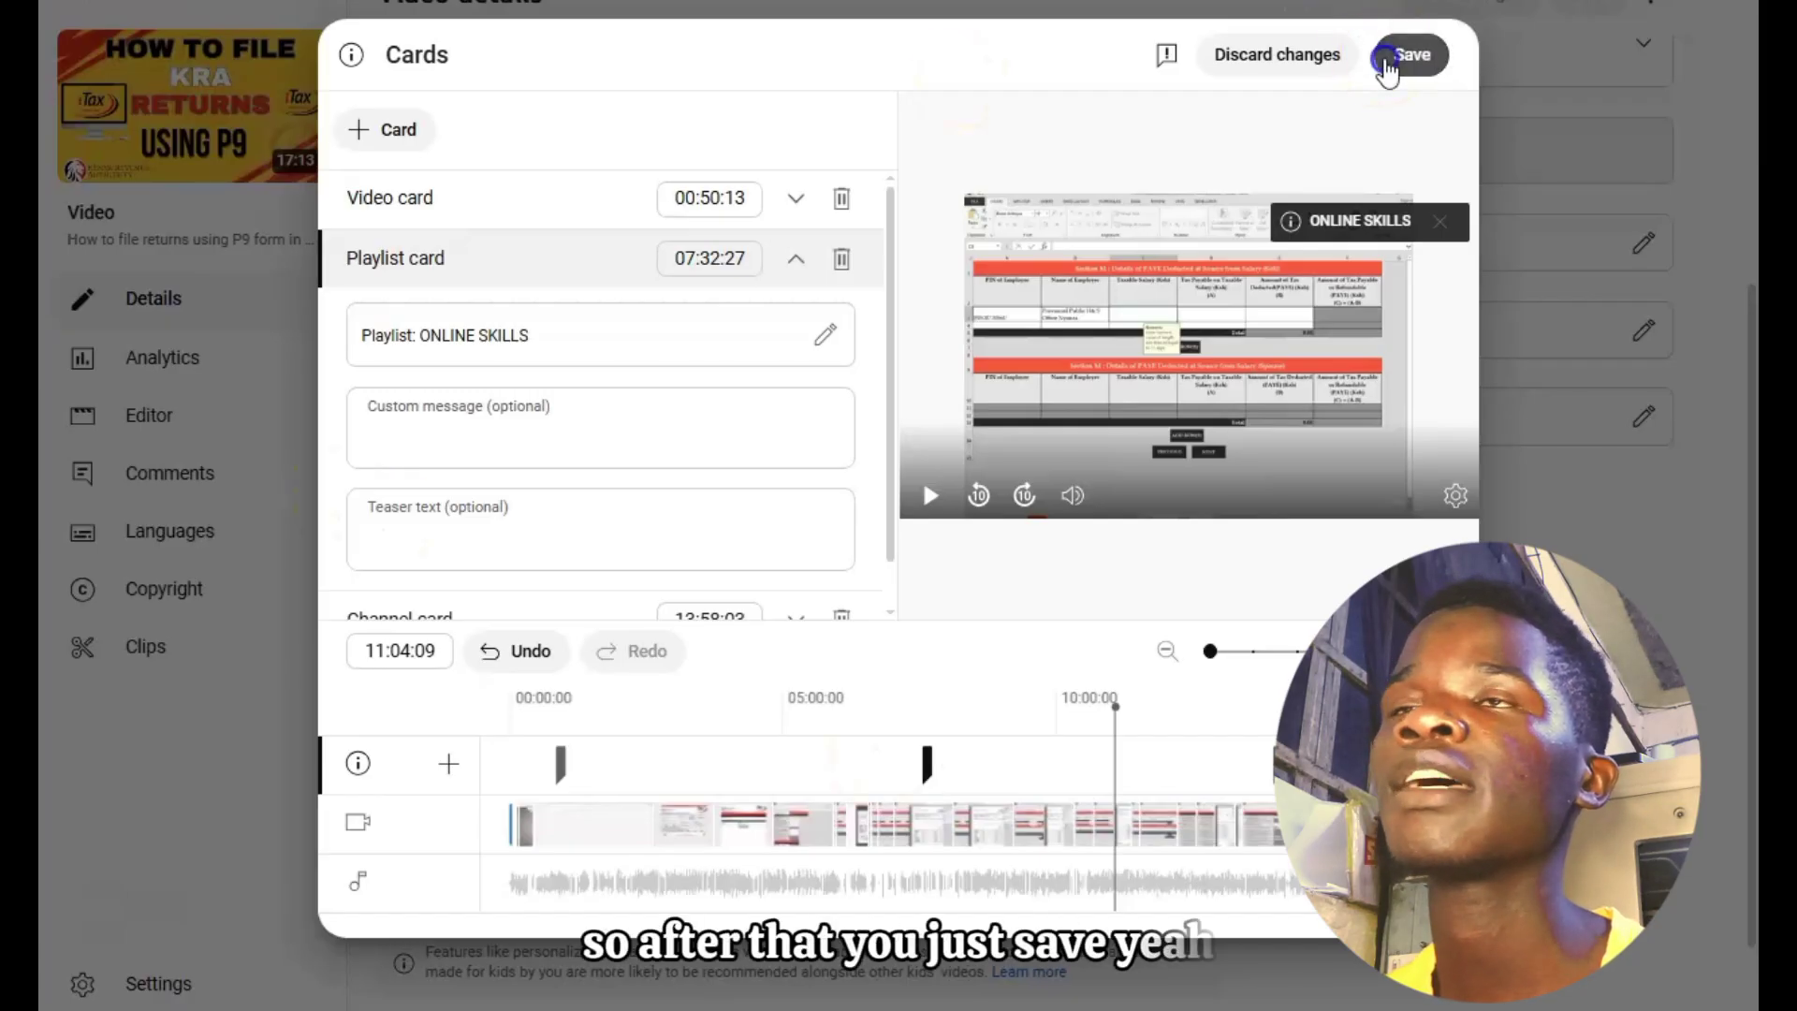
pyautogui.click(1386, 59)
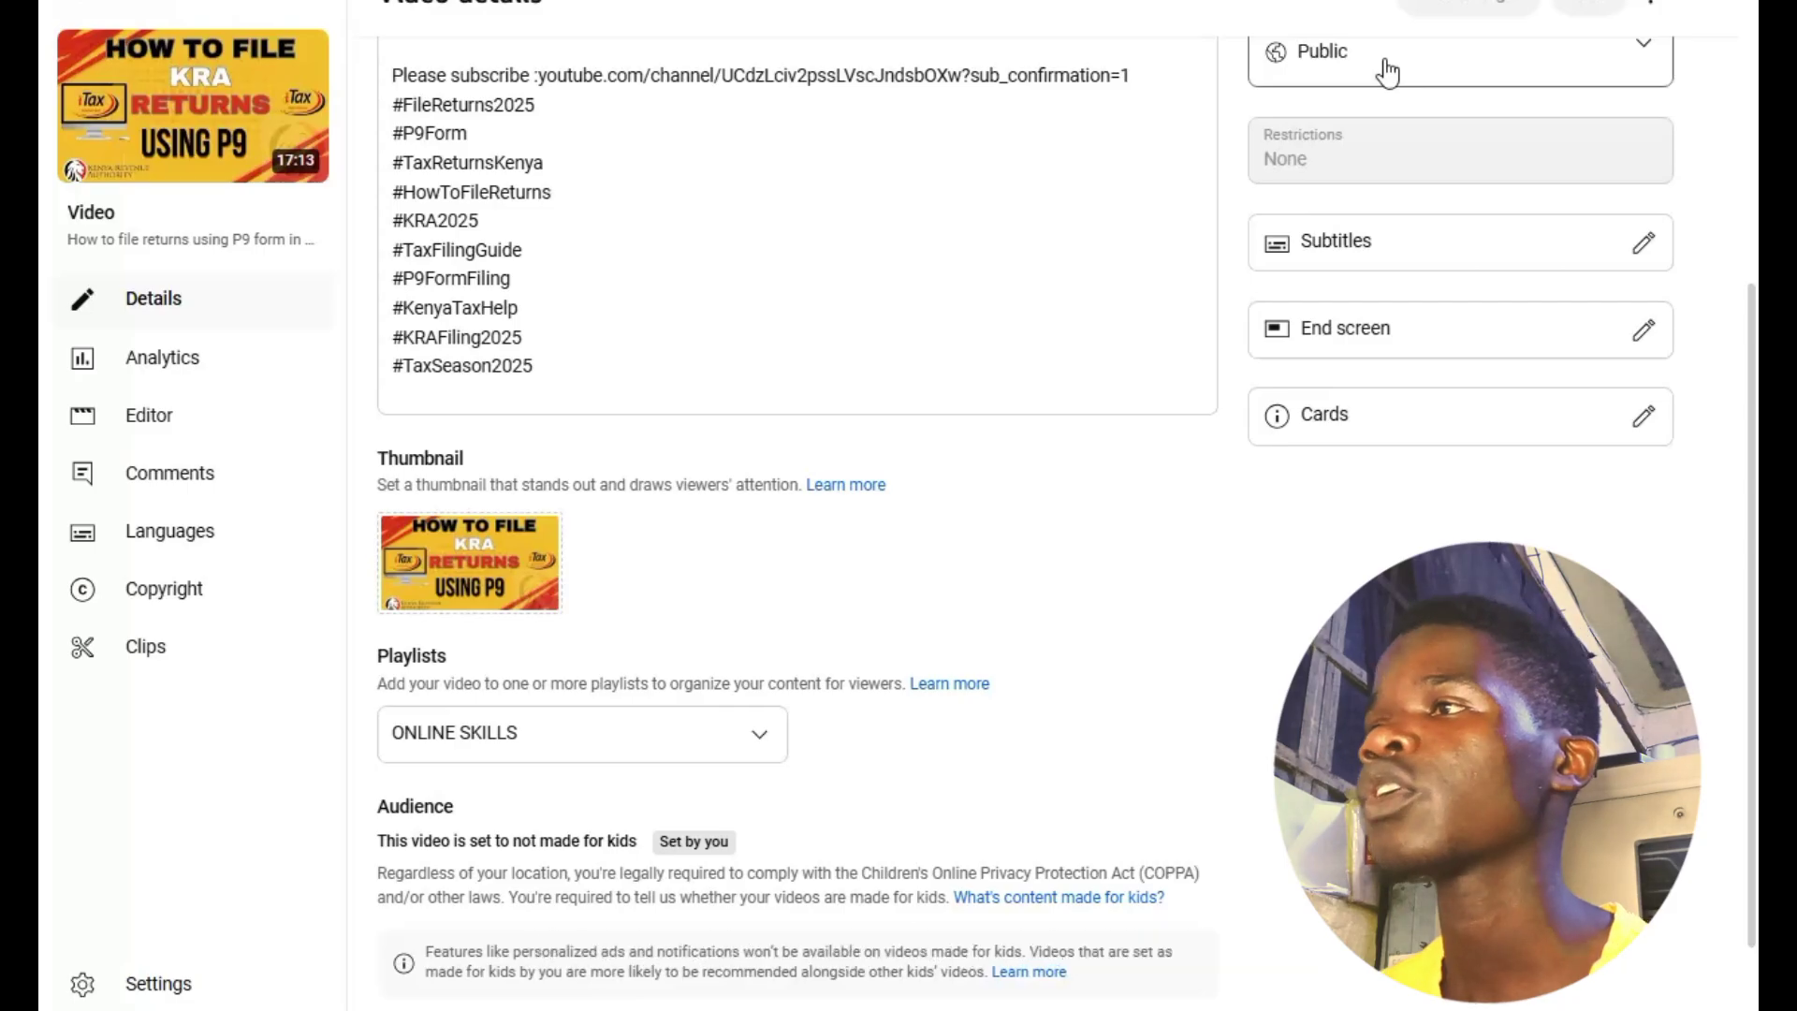
# Step: Go back to the channel content, reopen the P9 form video's details and view its editor page
pyautogui.click(131, 414)
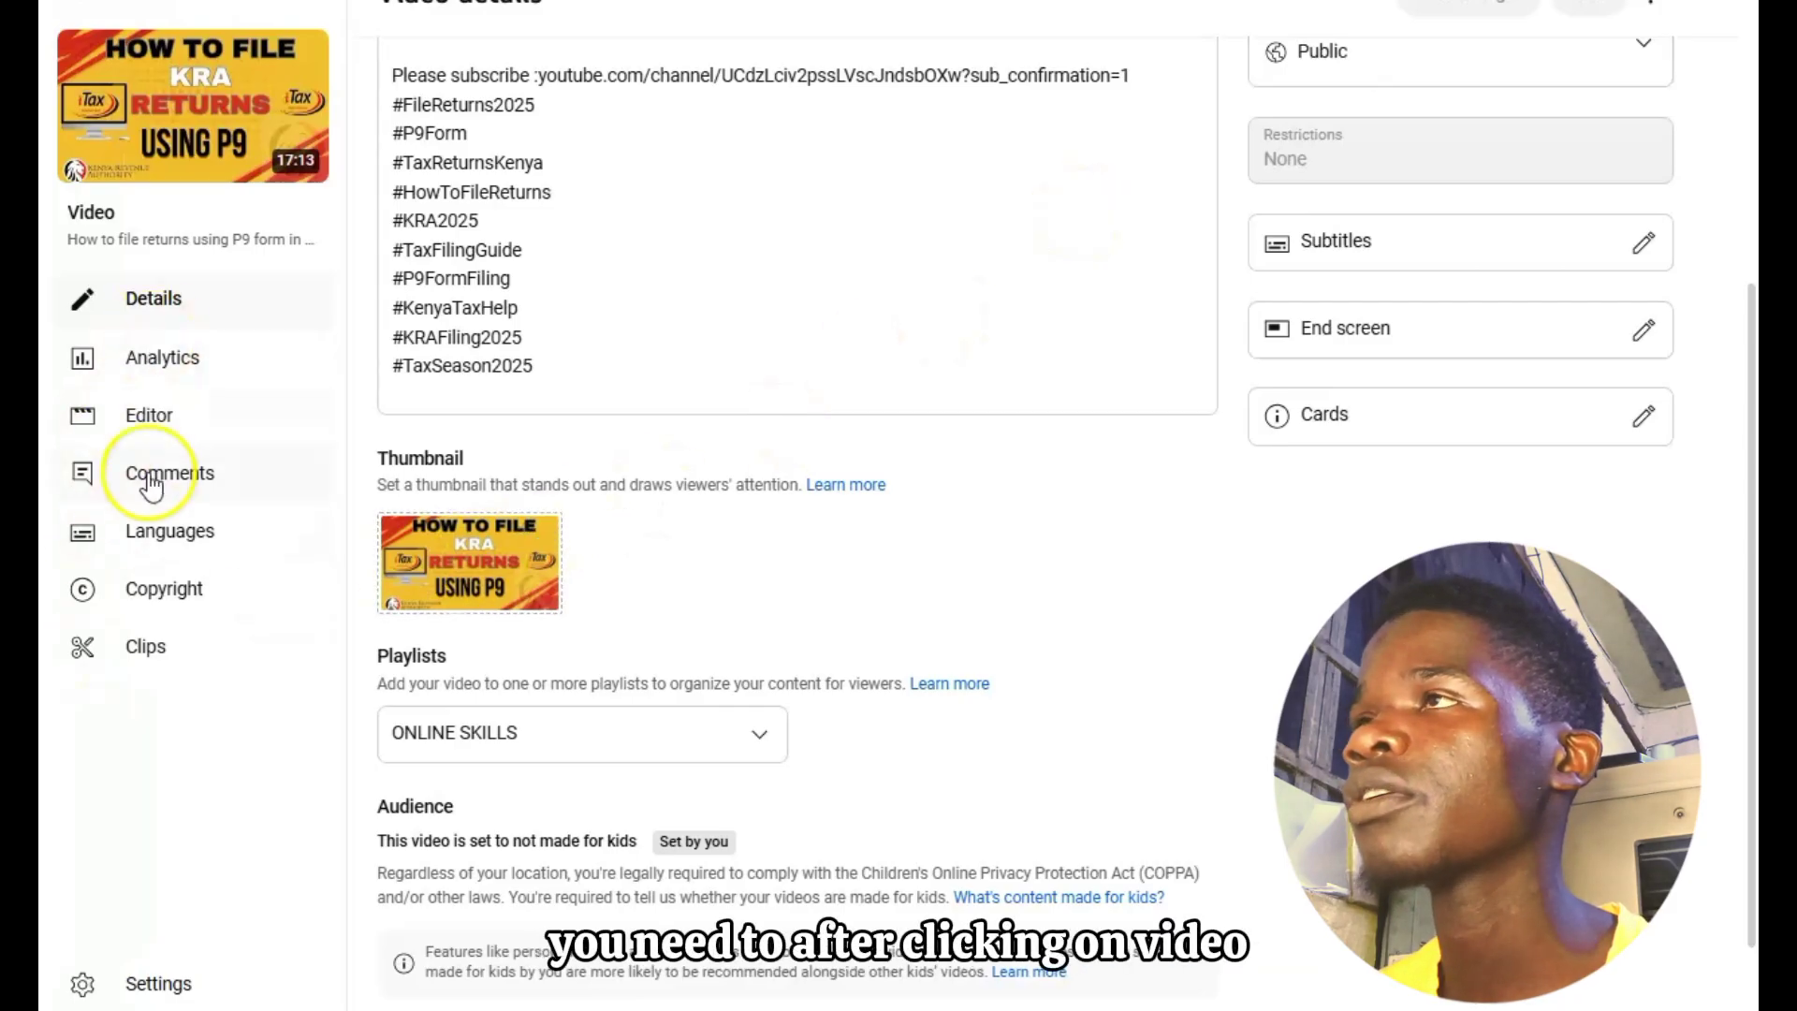
pyautogui.click(91, 8)
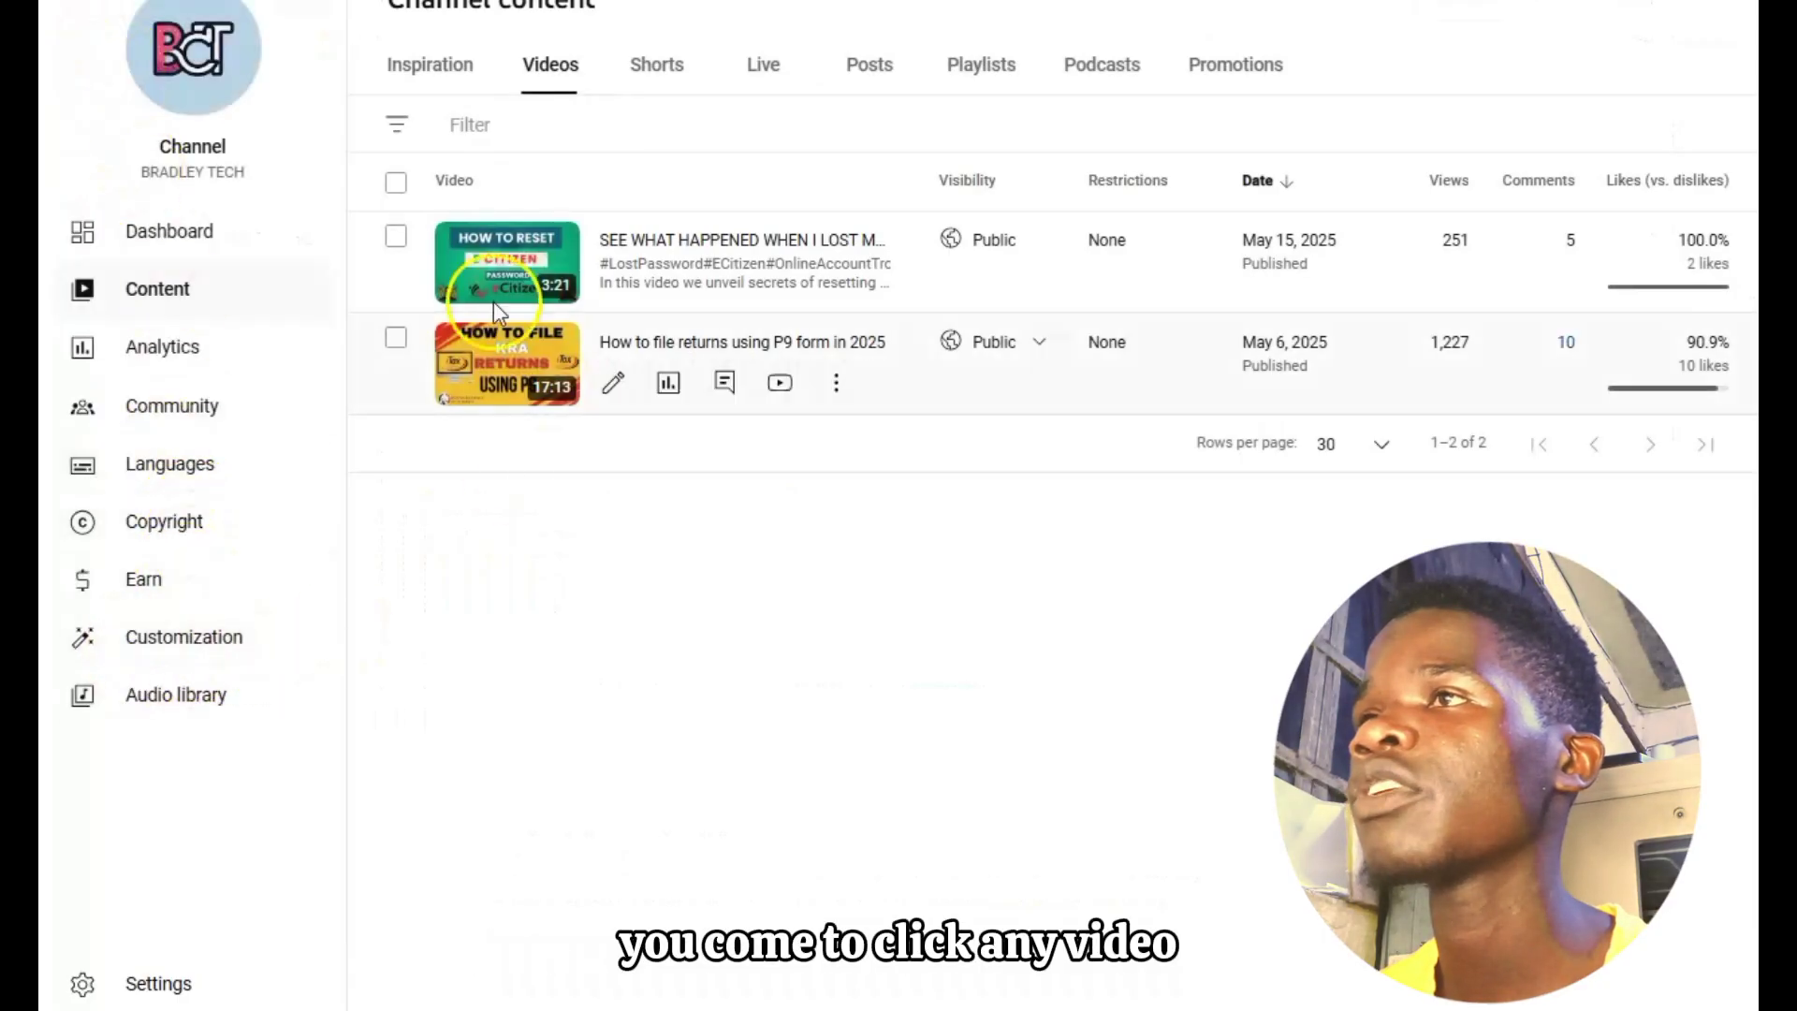
pyautogui.click(600, 386)
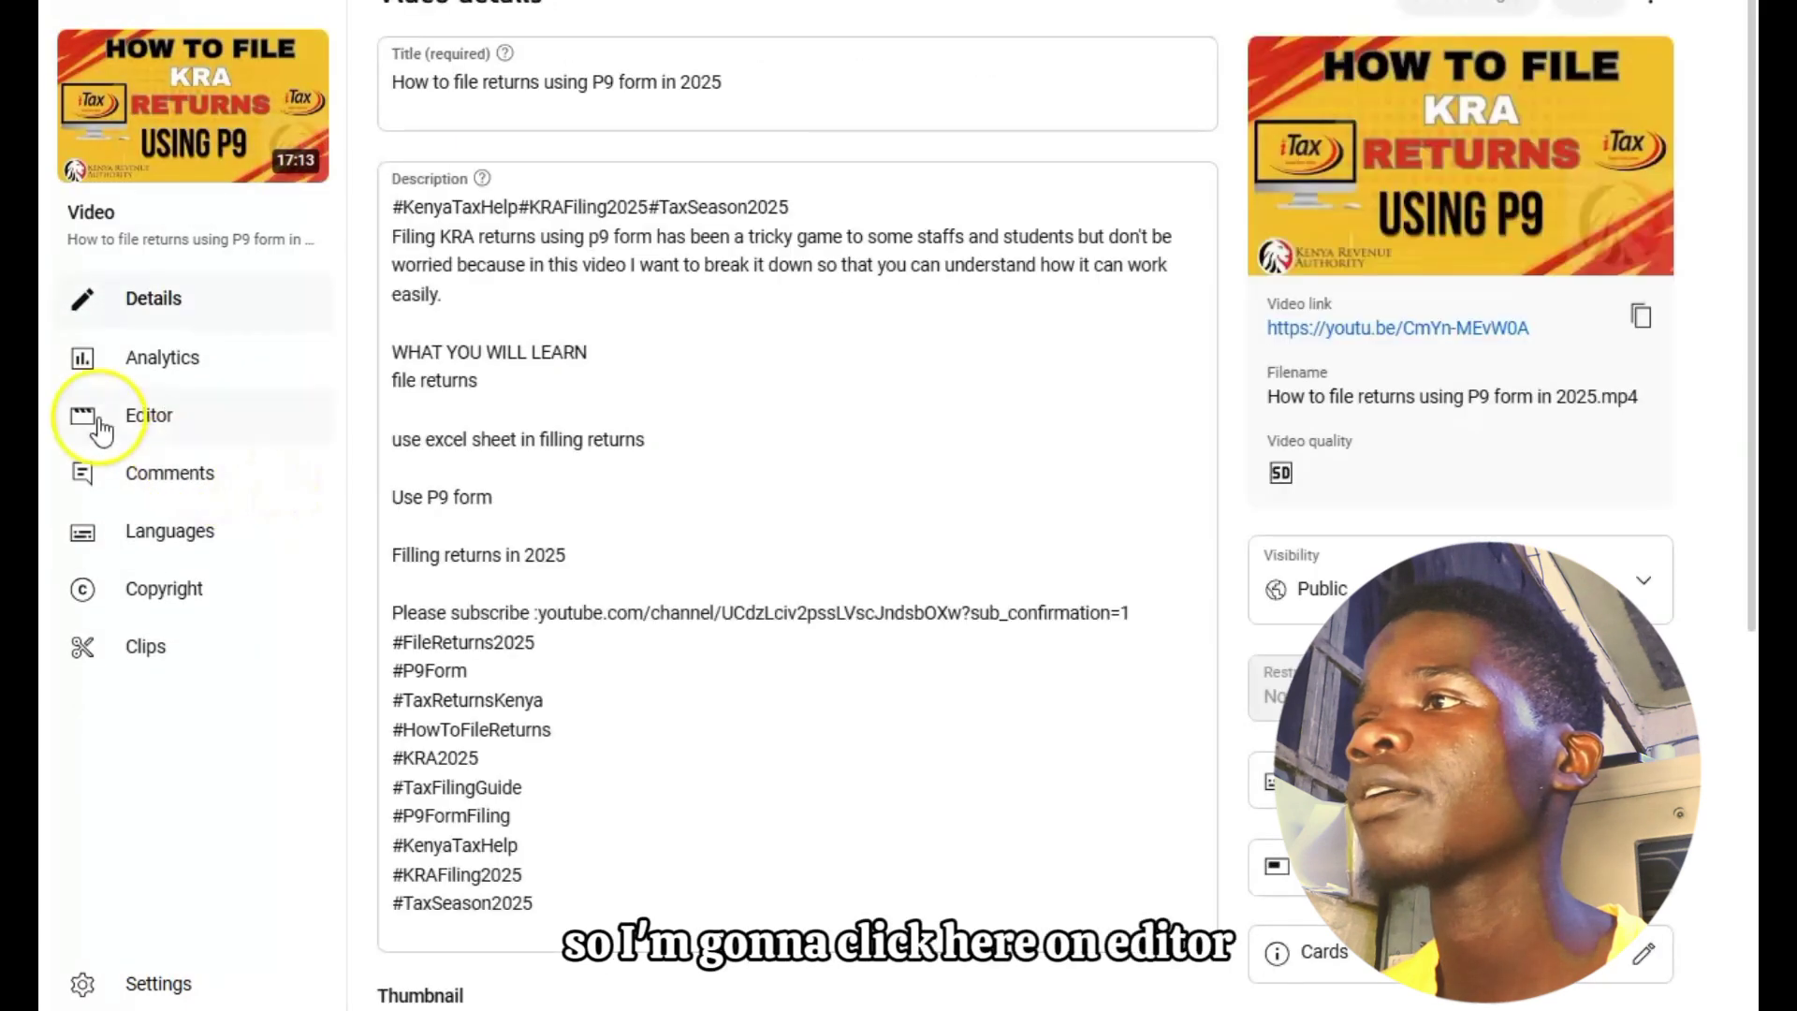
pyautogui.click(98, 421)
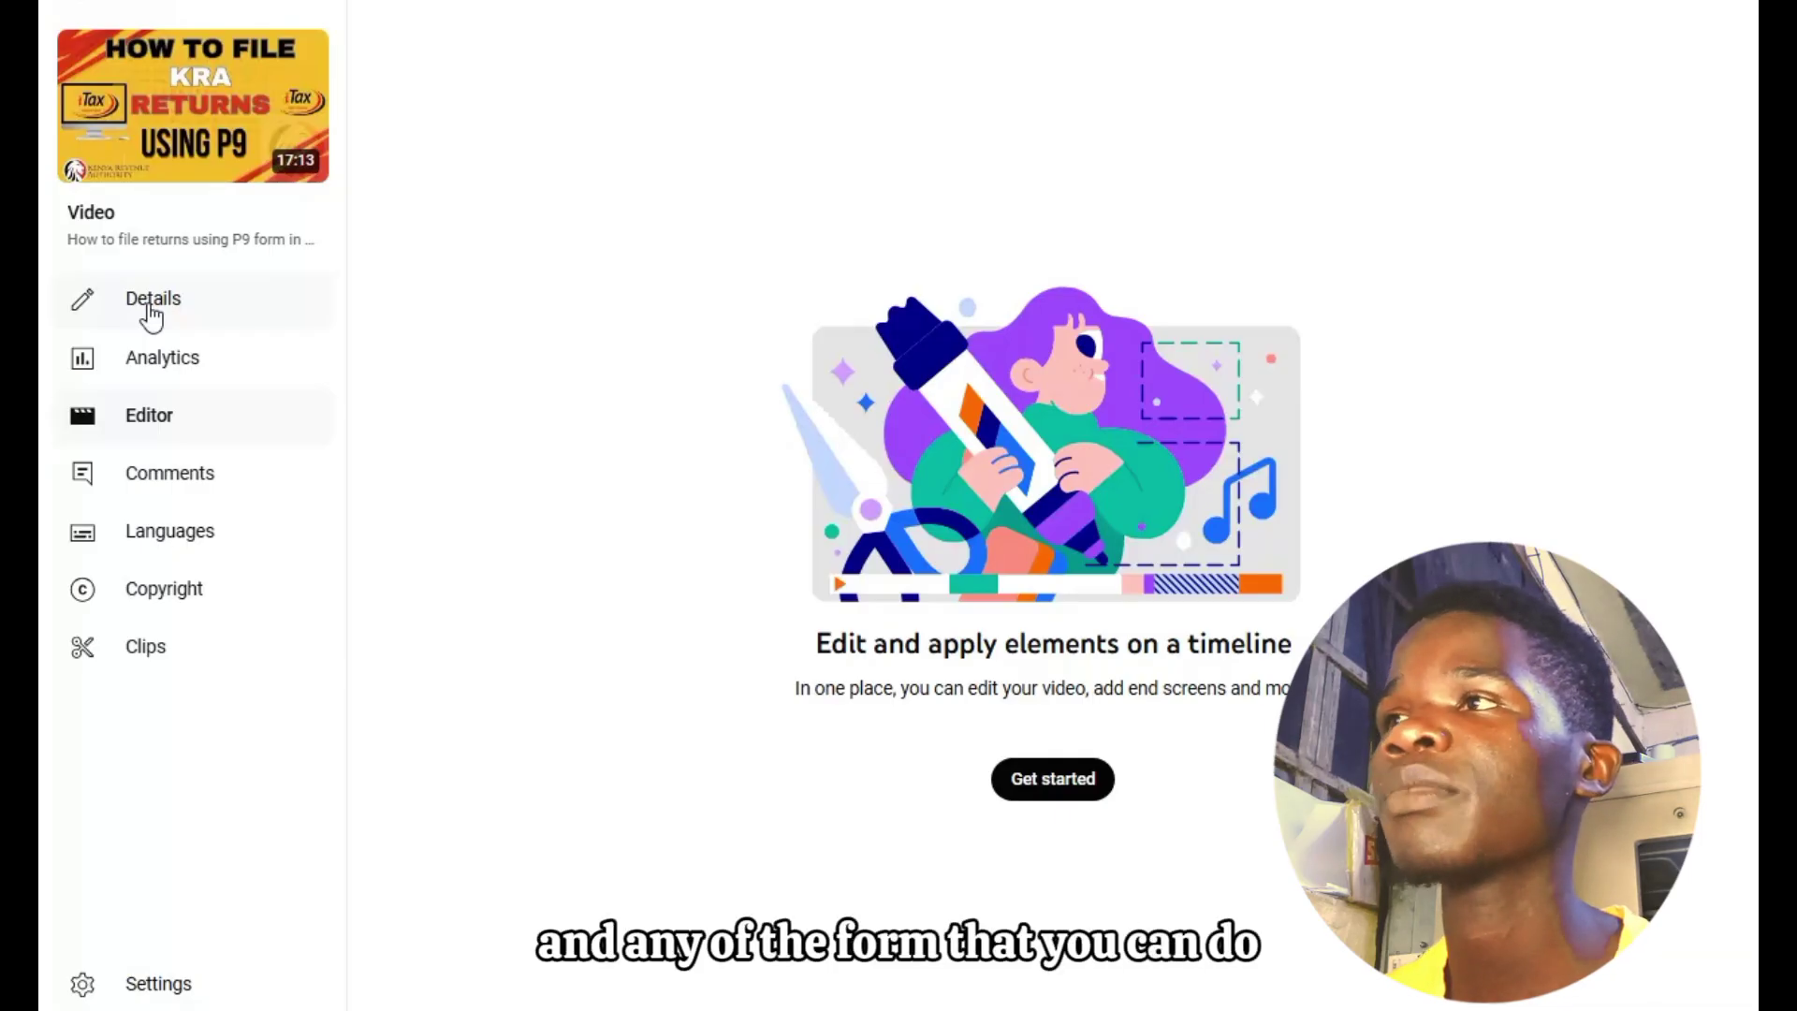
# Step: Return to the channel level and look through the overview and content reports in the channel analytics
pyautogui.click(75, 286)
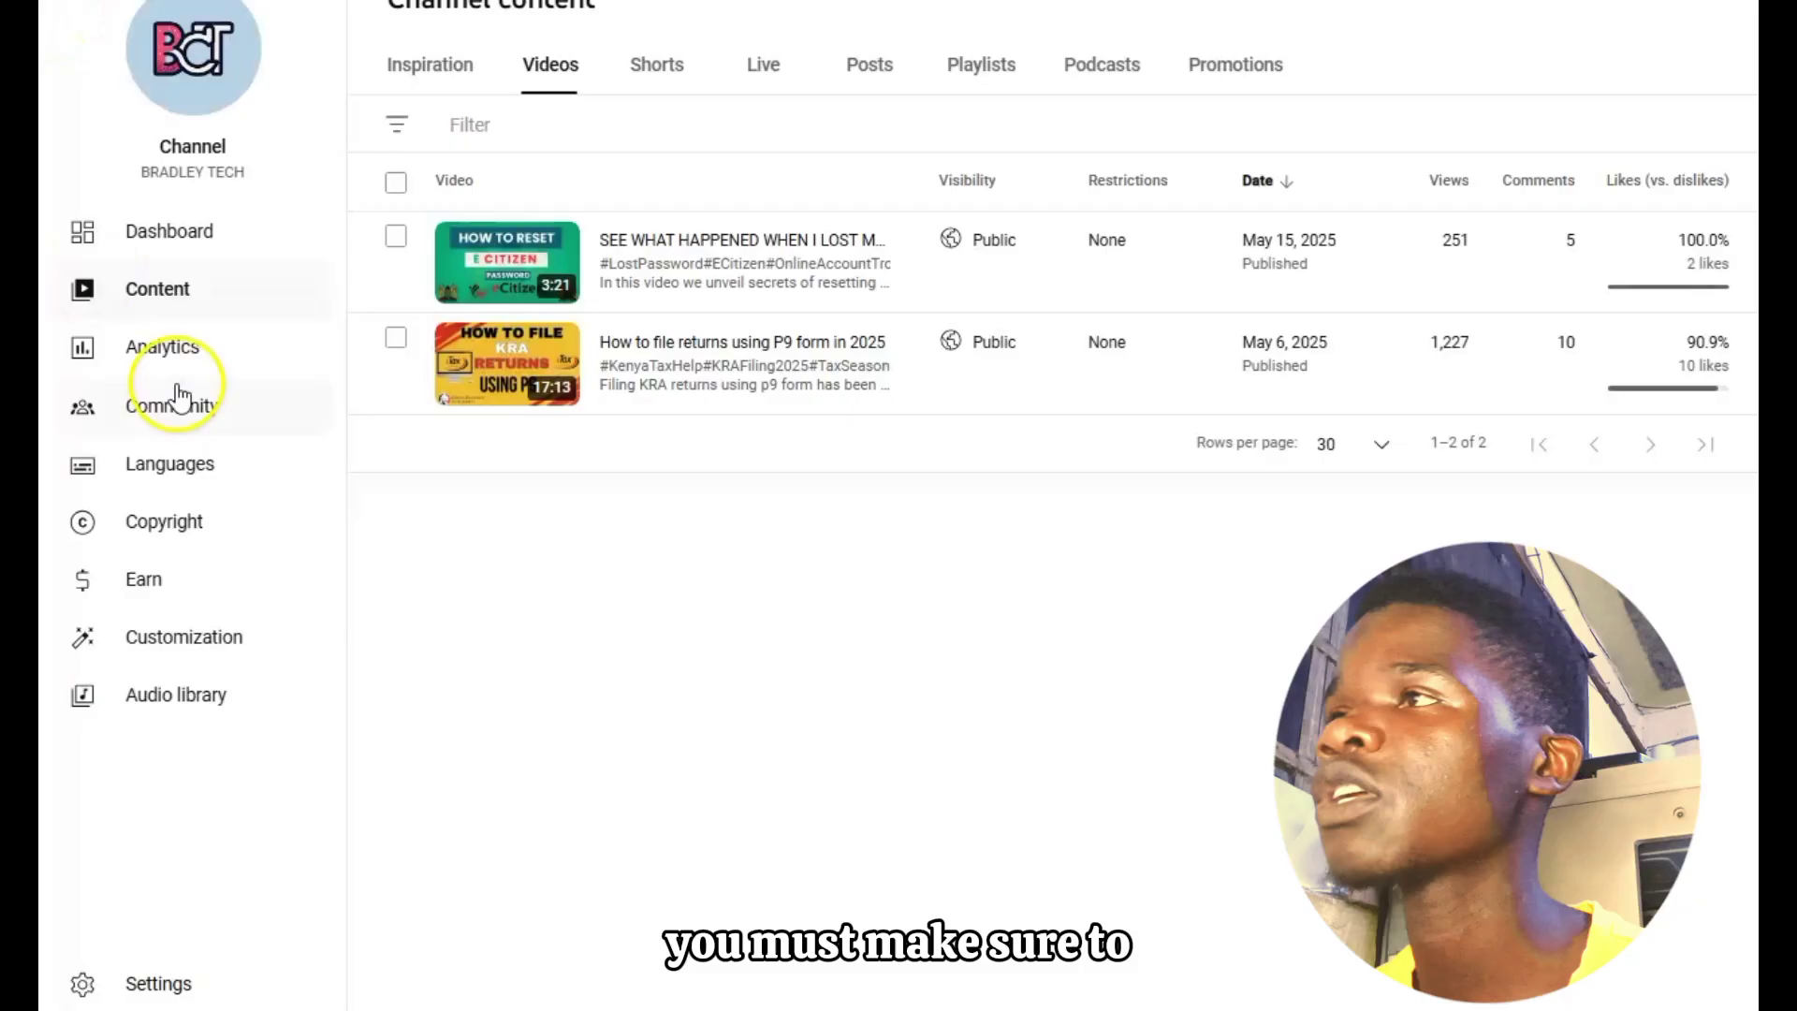
pyautogui.click(138, 357)
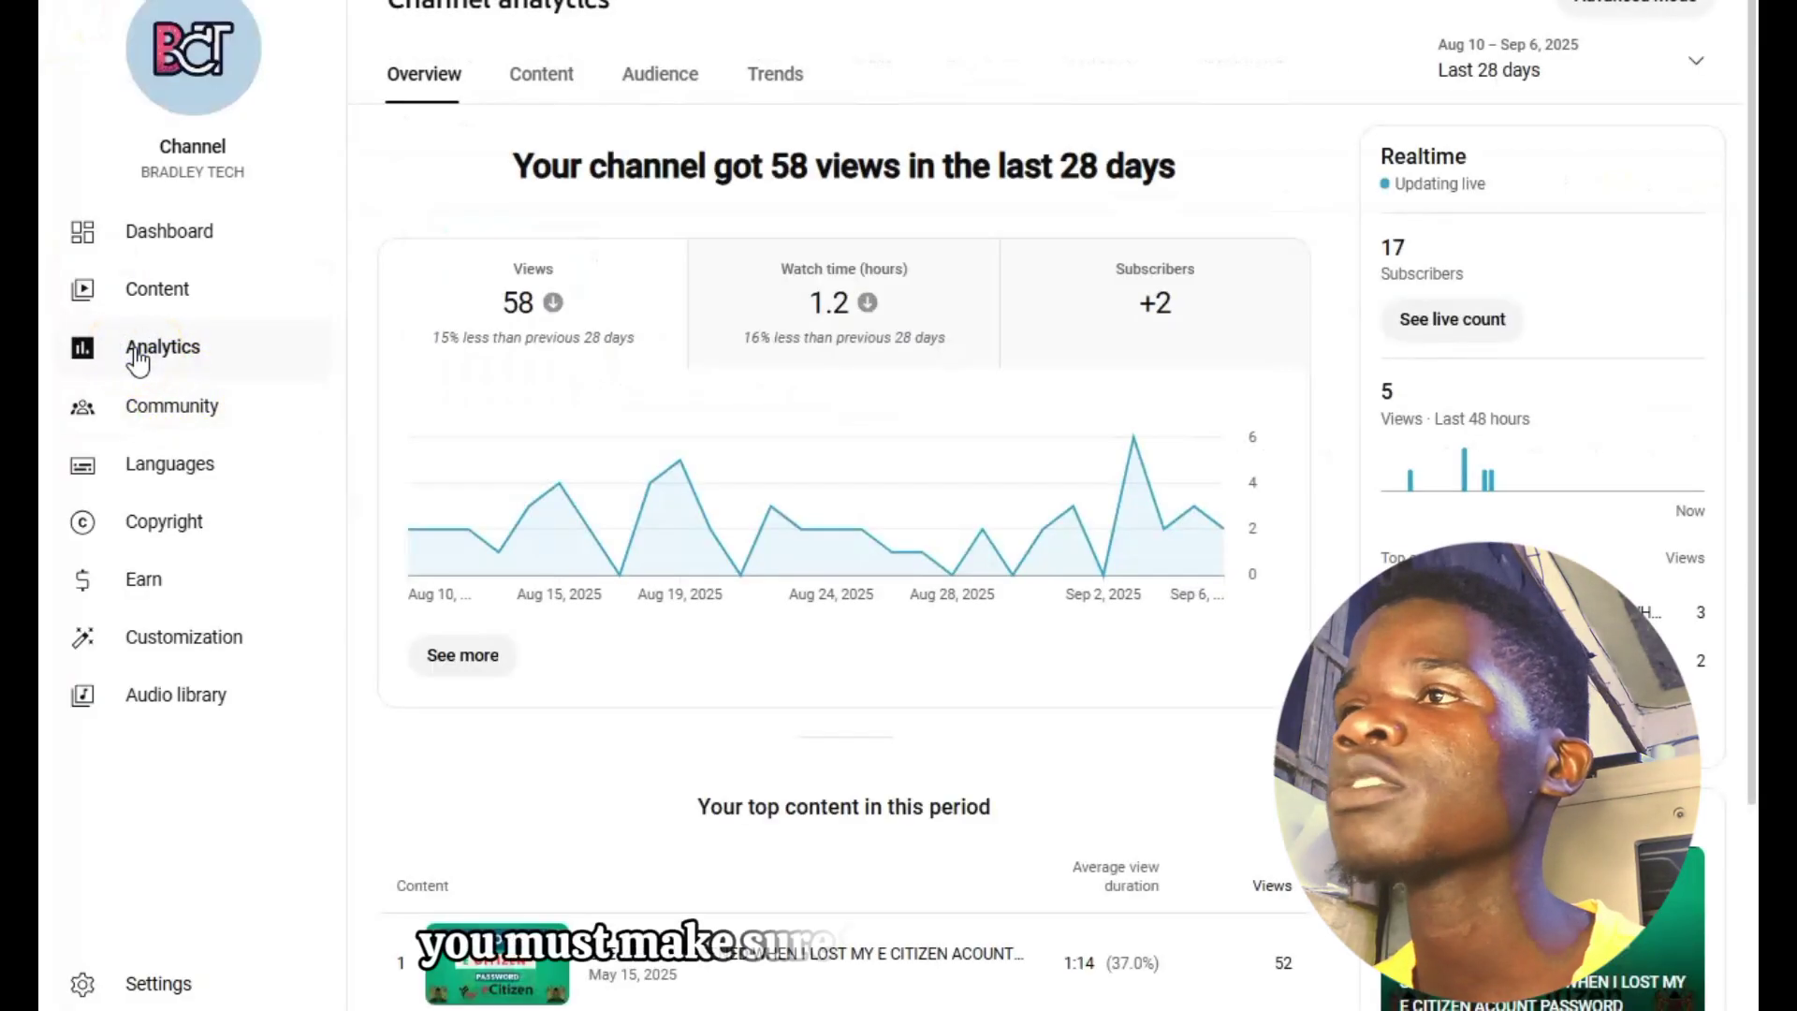
pyautogui.scroll(-4, 721, 603)
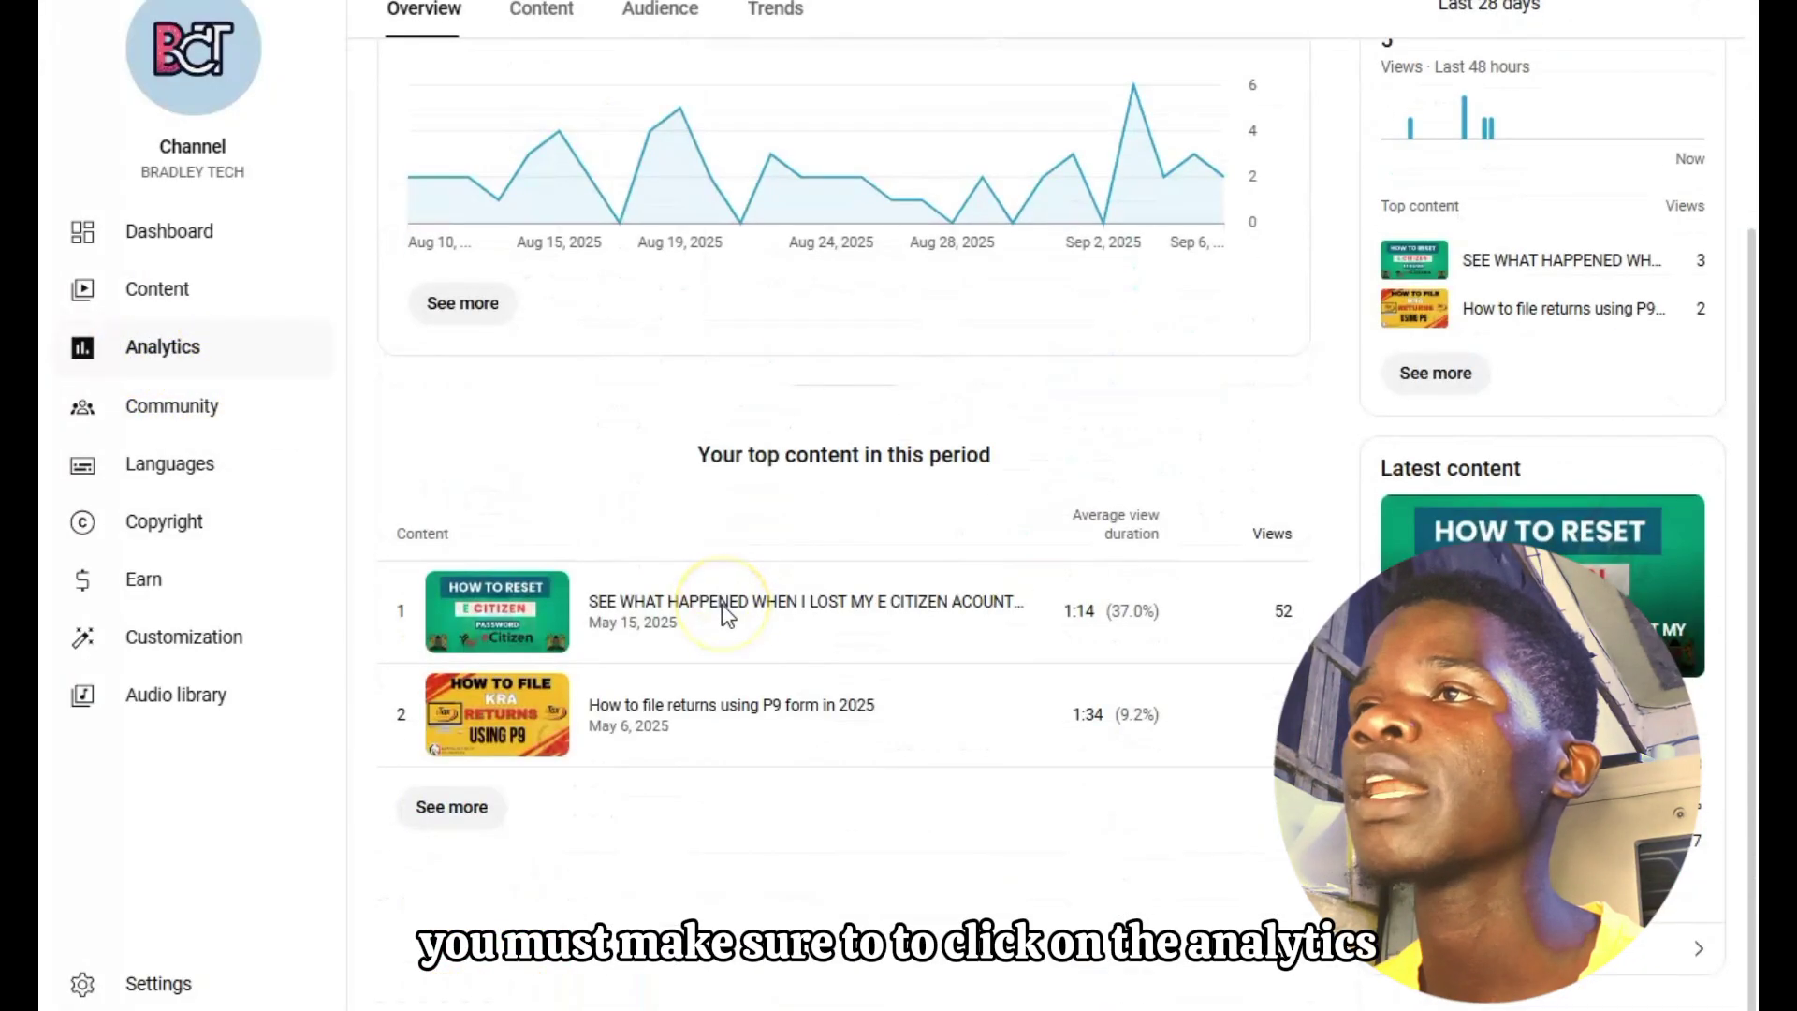
pyautogui.scroll(4, 734, 612)
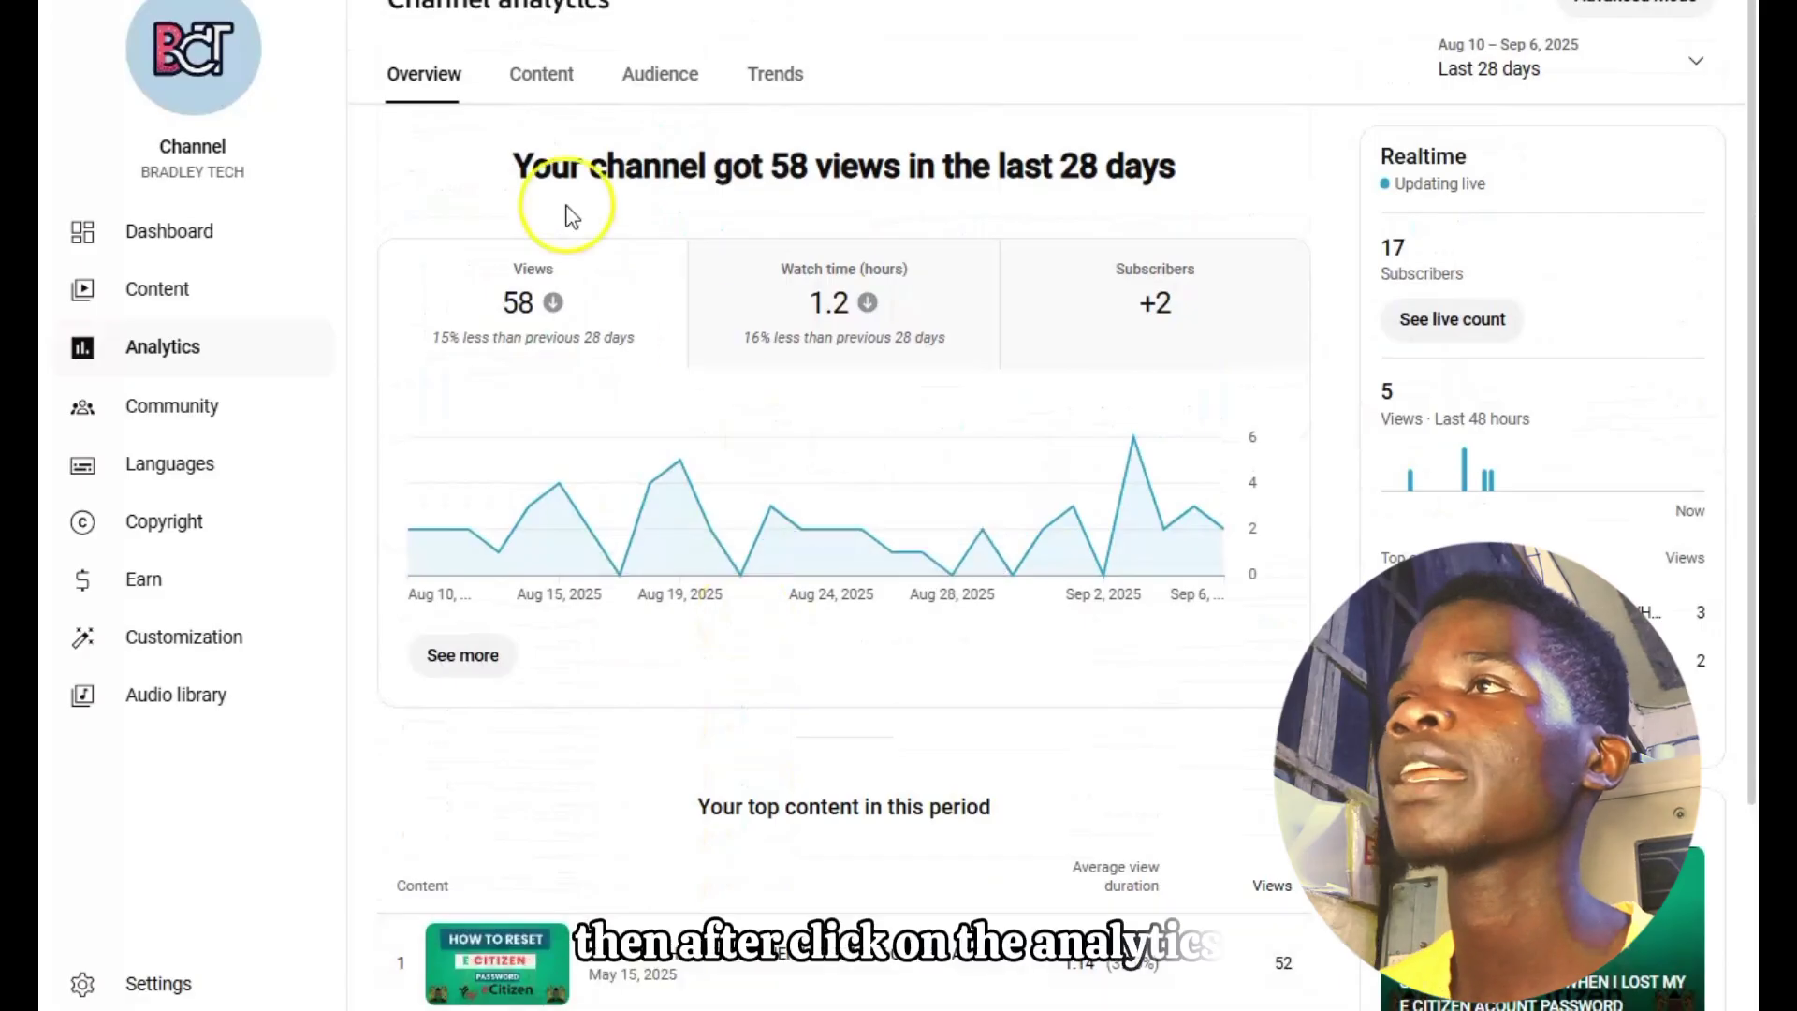
pyautogui.click(547, 88)
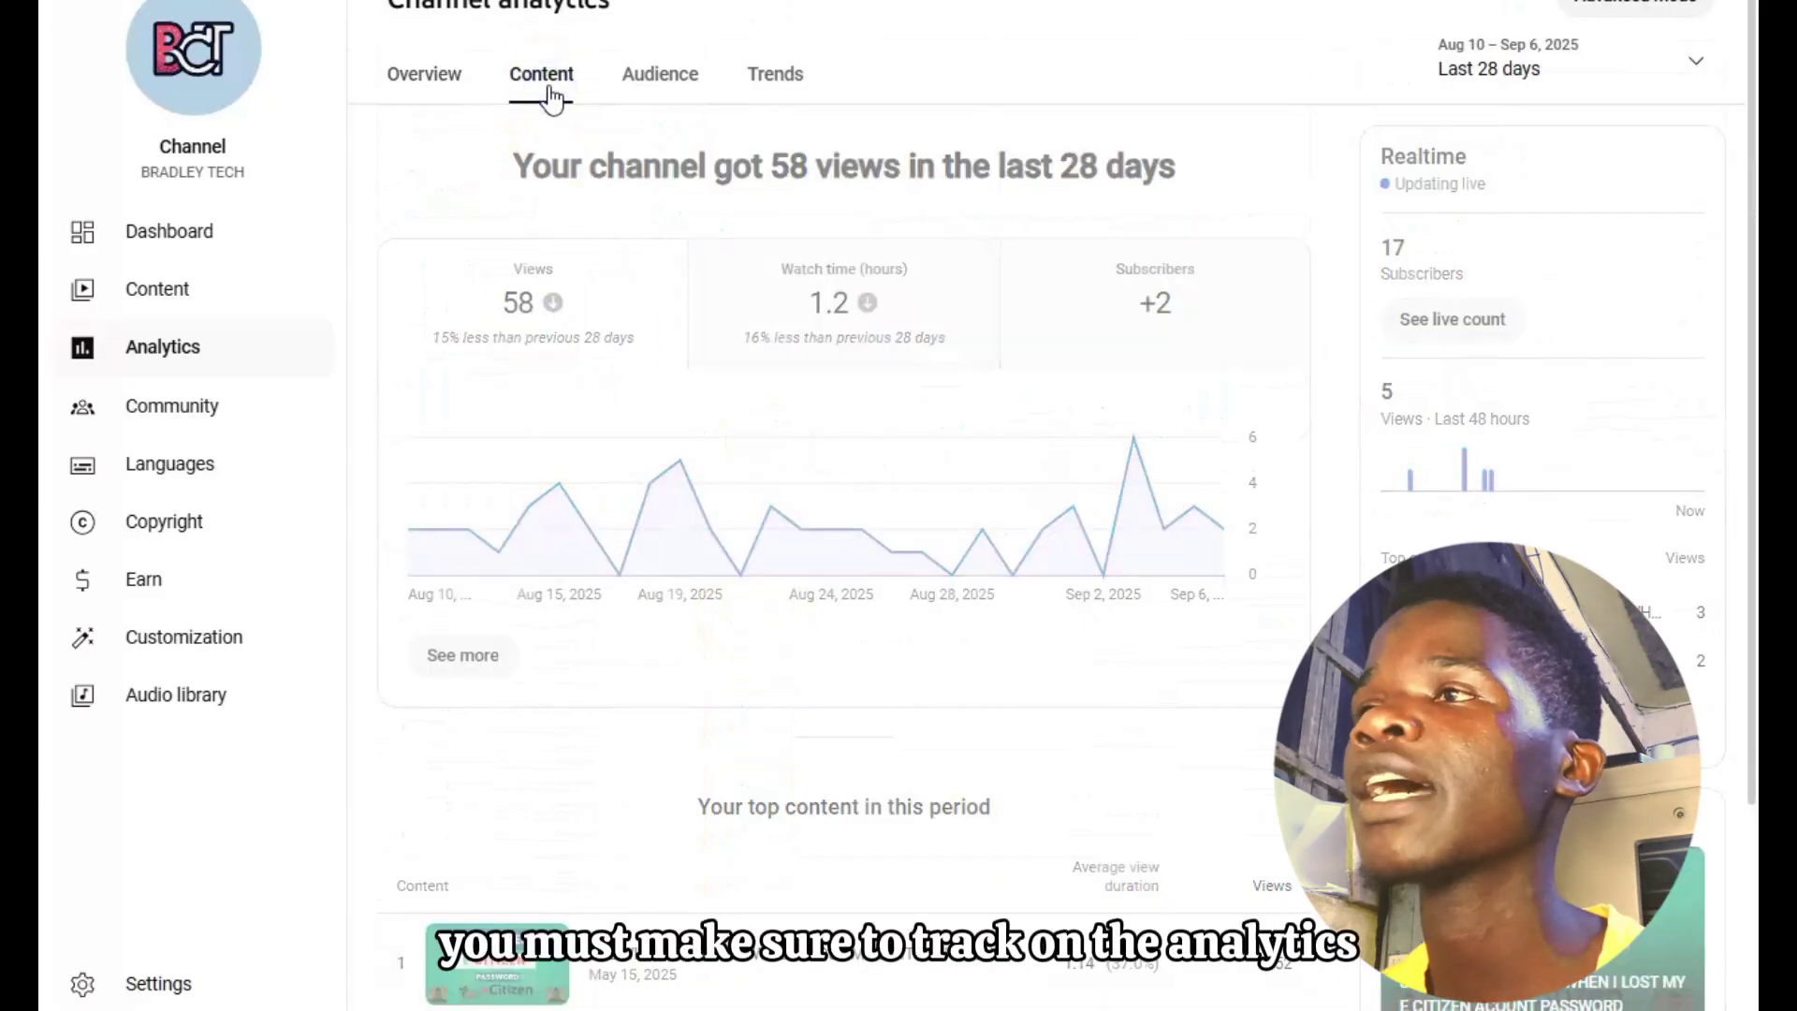
pyautogui.scroll(-9, 655, 241)
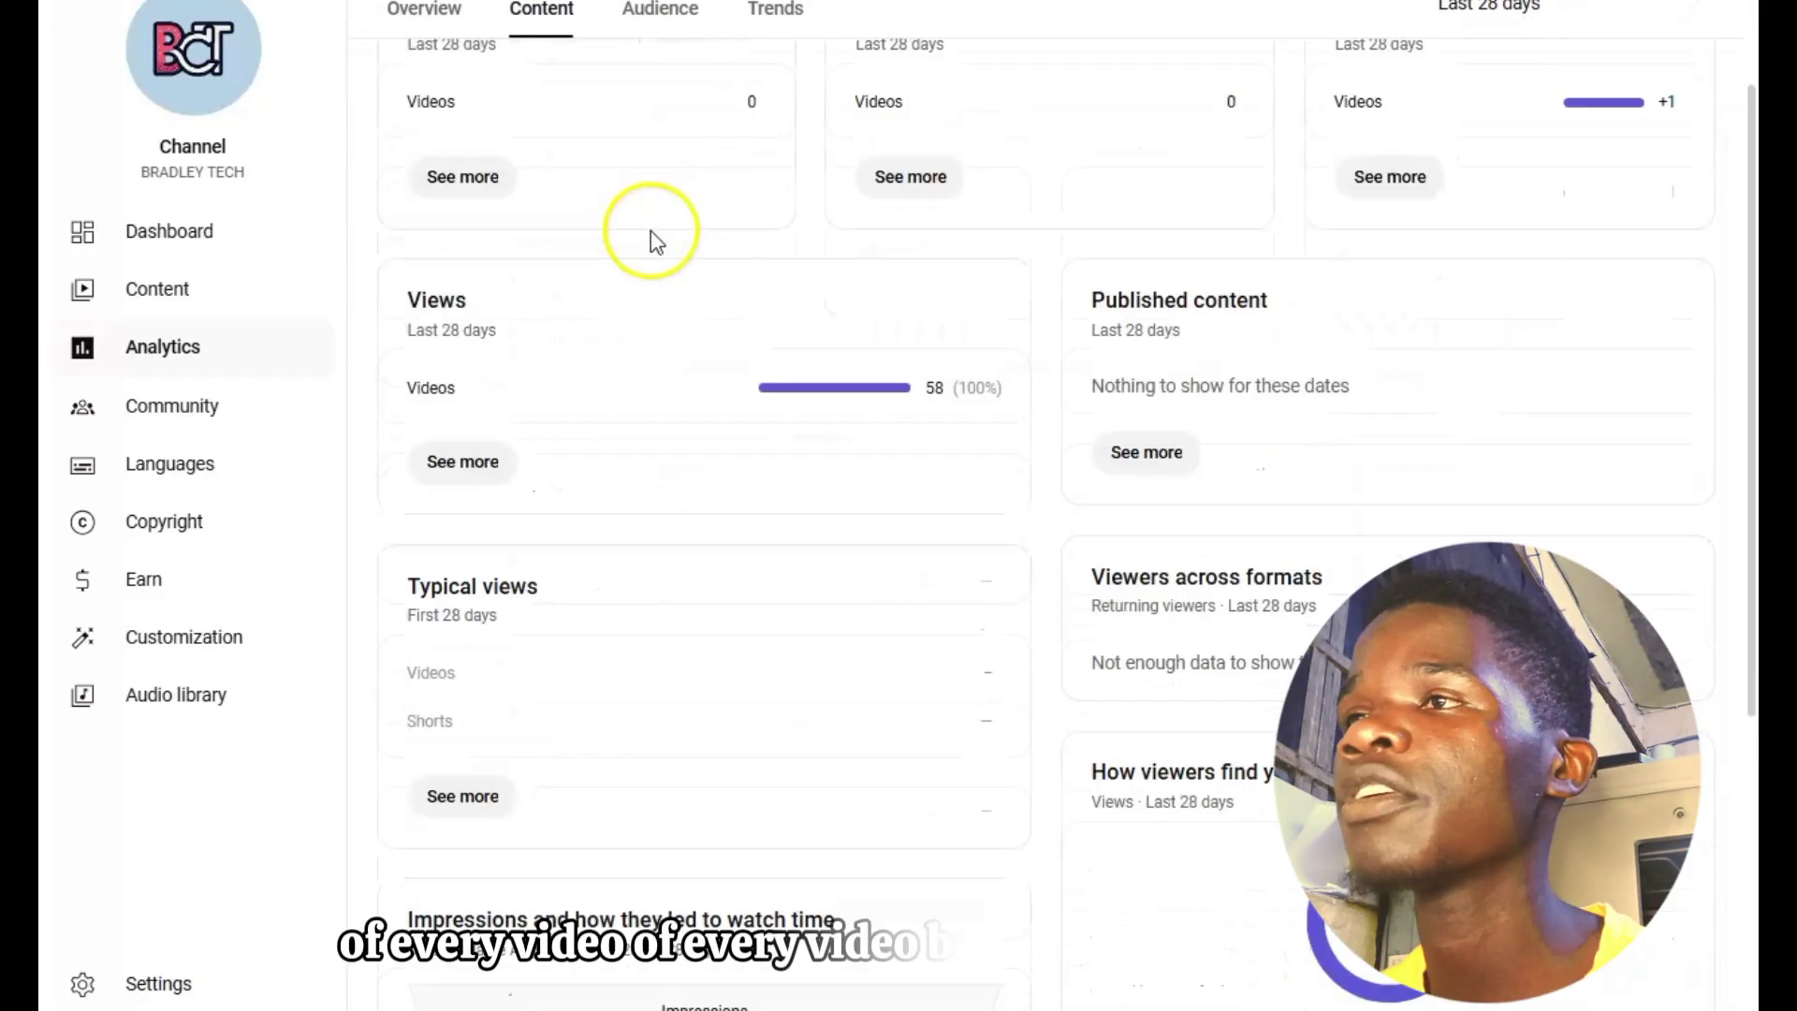
pyautogui.scroll(5, 683, 131)
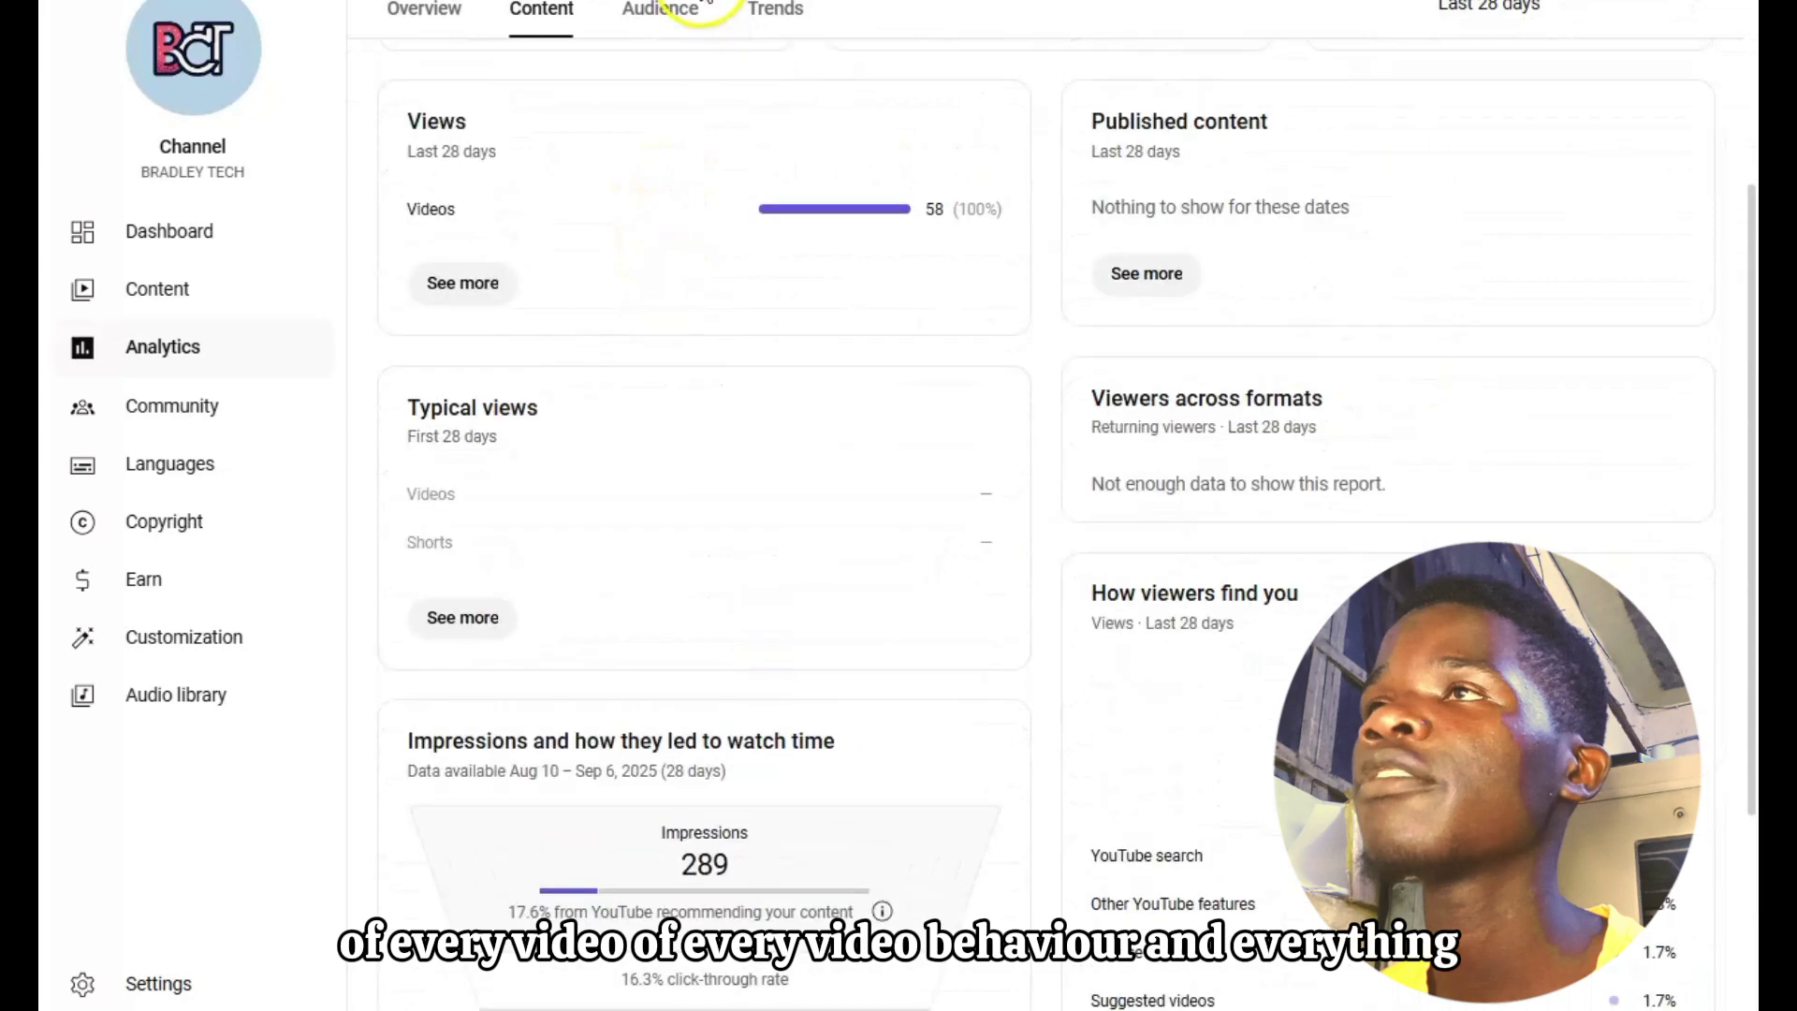
# Step: Look through the audience report of the channel analytics down to device type and top geographies
pyautogui.click(671, 15)
pyautogui.scroll(-5, 585, 122)
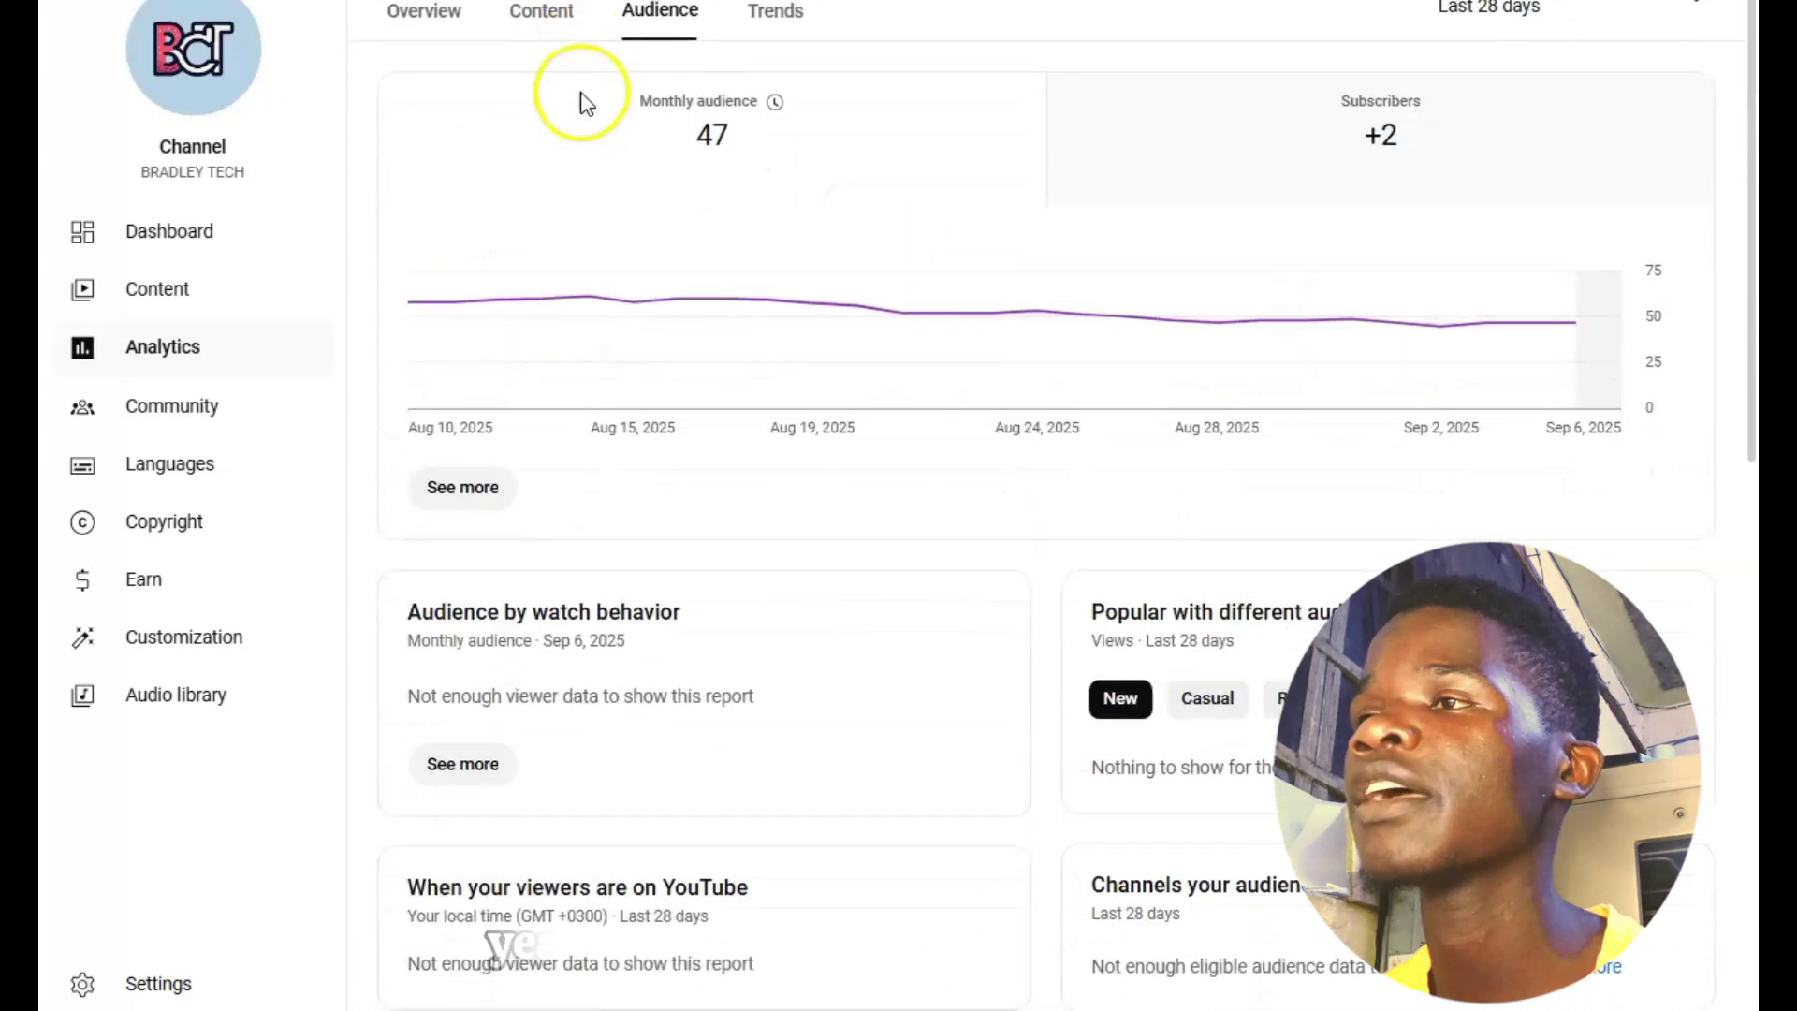
pyautogui.scroll(-11, 582, 145)
pyautogui.scroll(9, 582, 148)
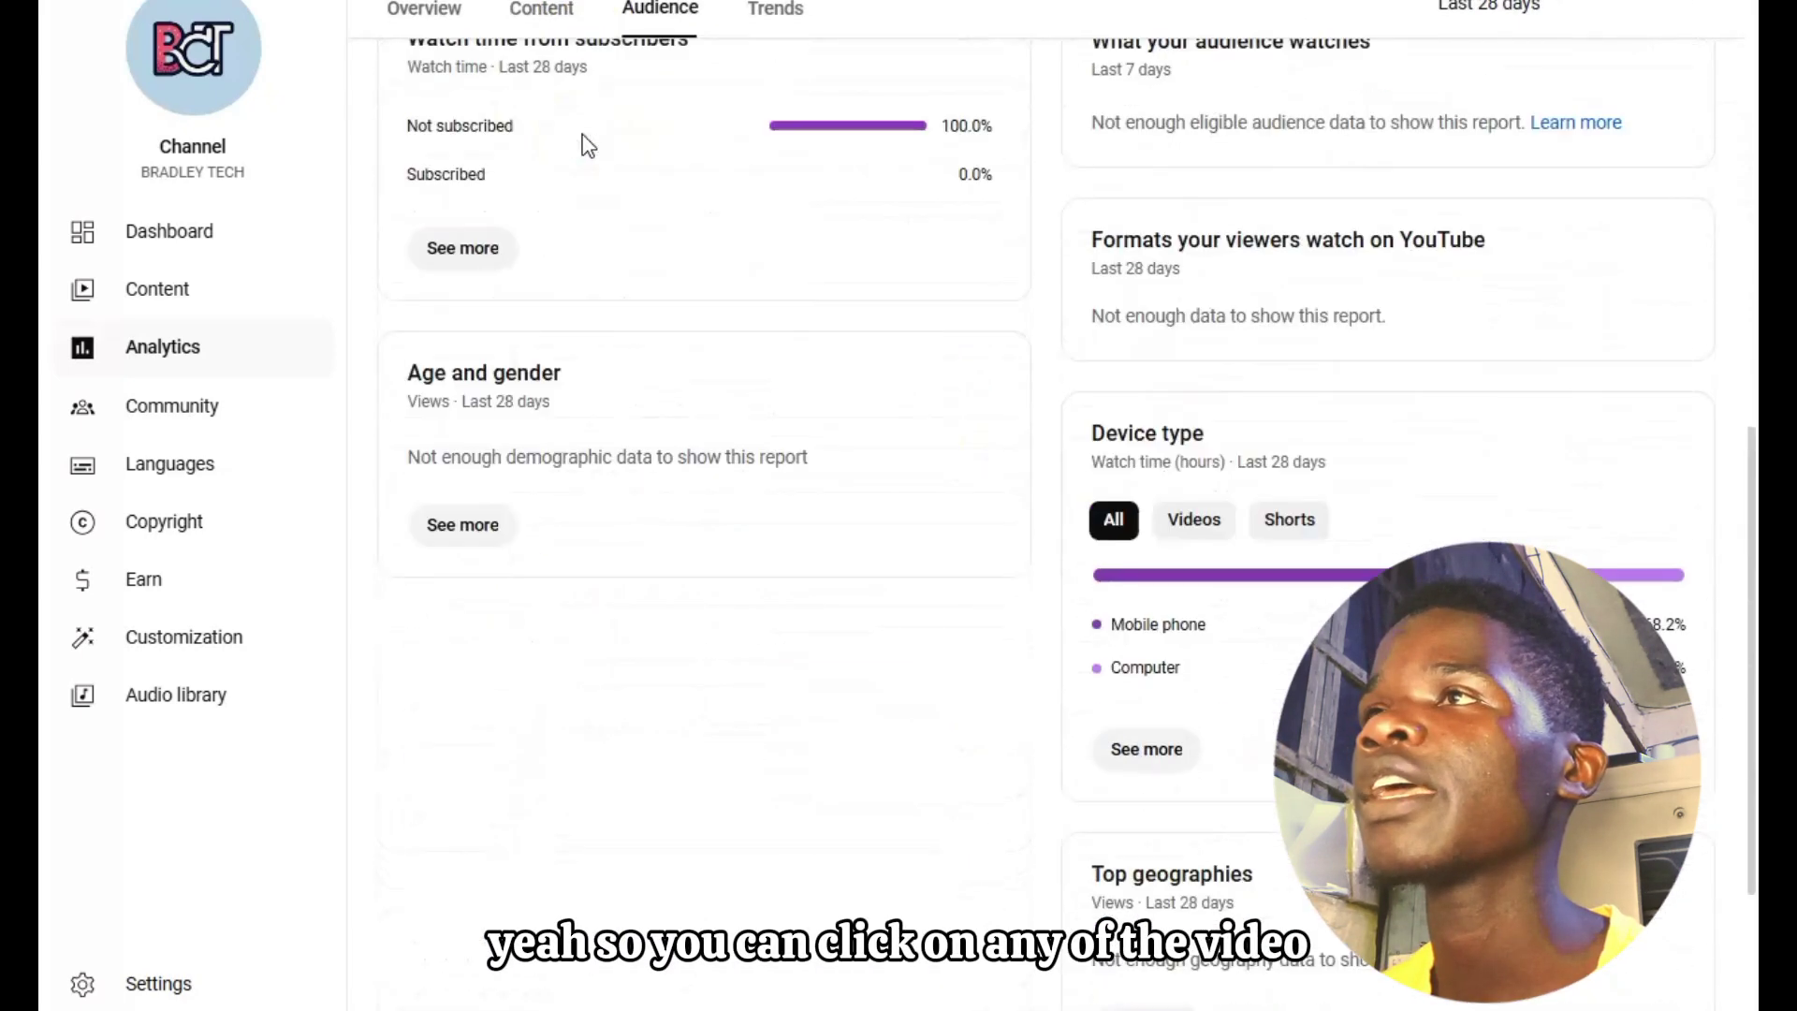
pyautogui.scroll(5, 574, 156)
pyautogui.click(743, 13)
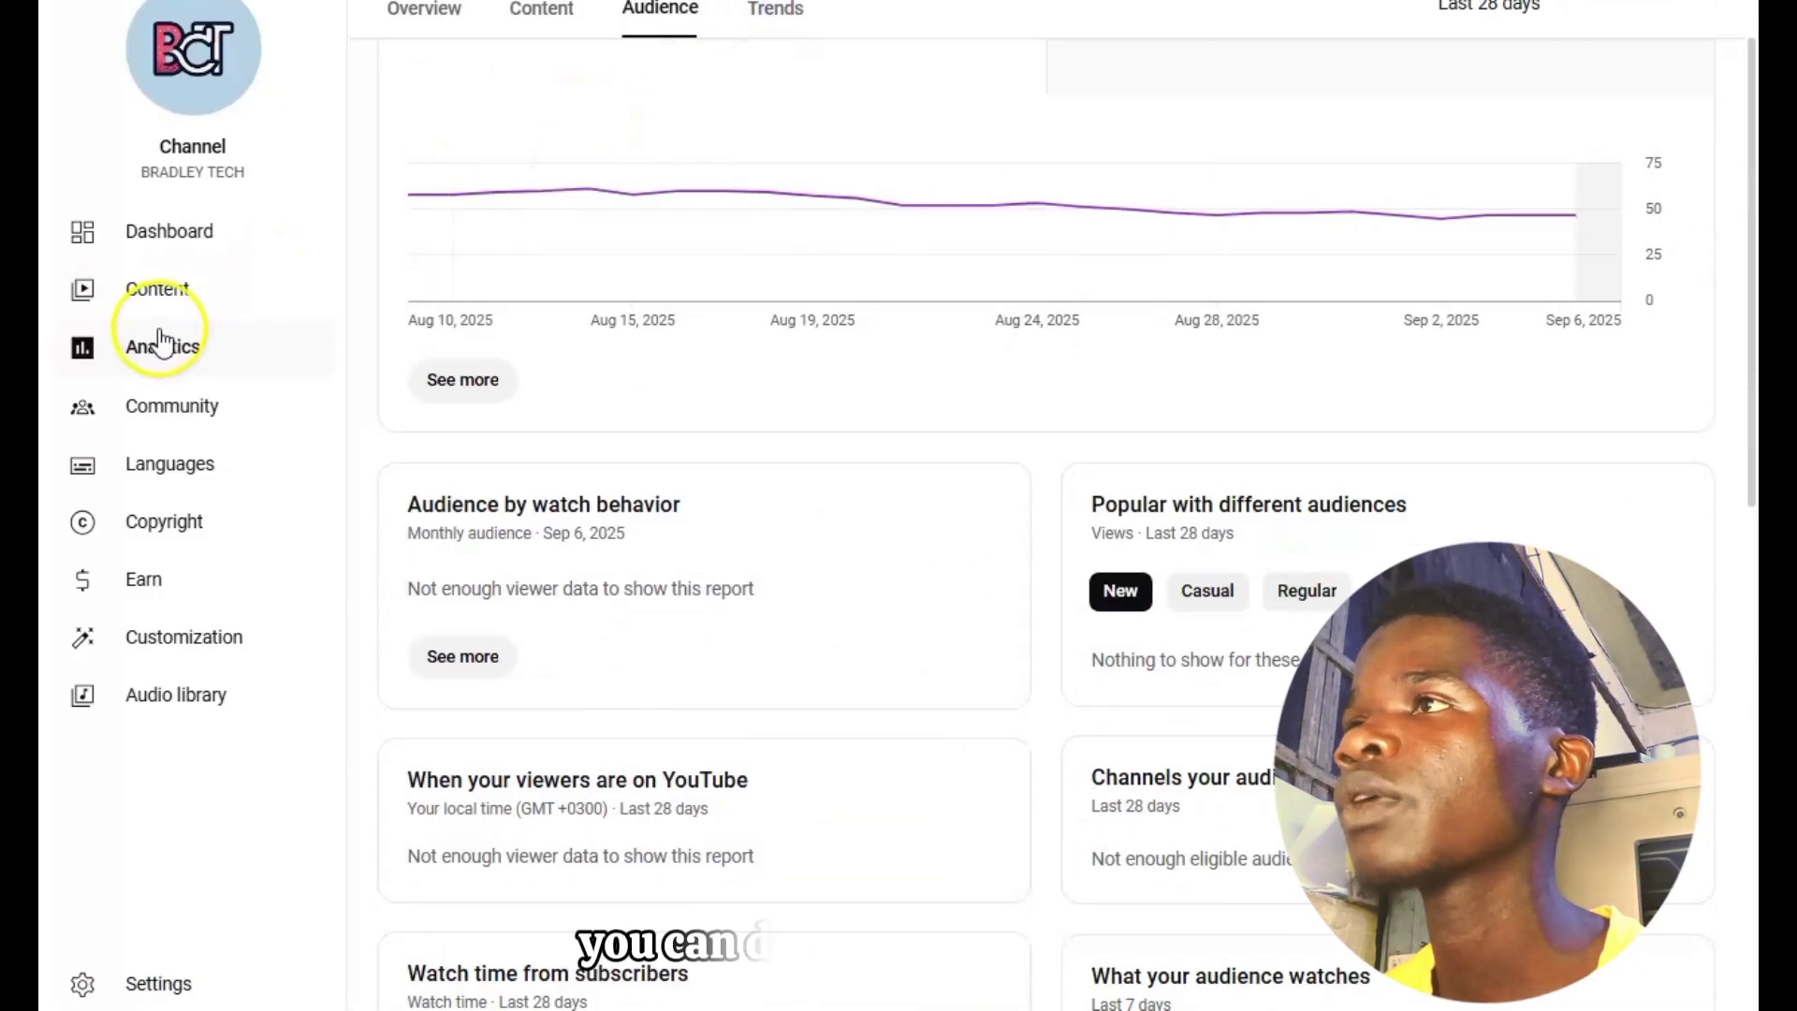
# Step: Open the analytics of the eCitizen password reset video from the channel content and examine its audience retention graph
pyautogui.click(137, 240)
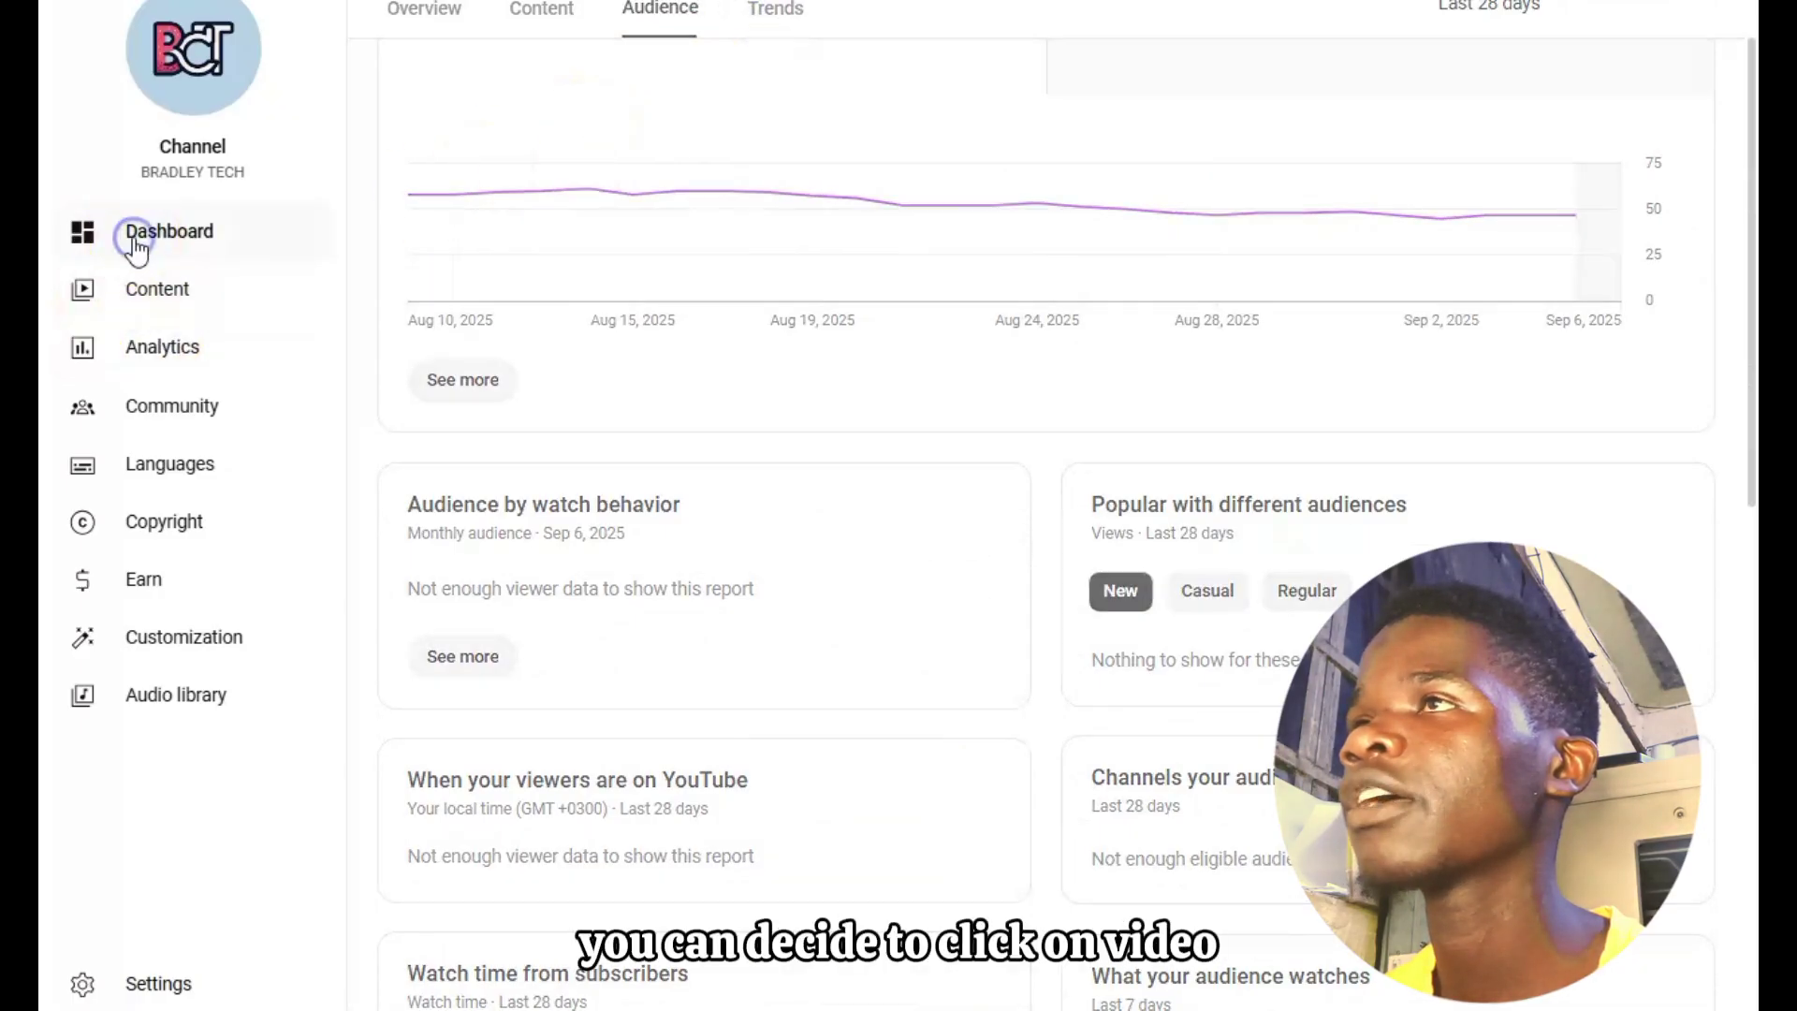
pyautogui.click(126, 298)
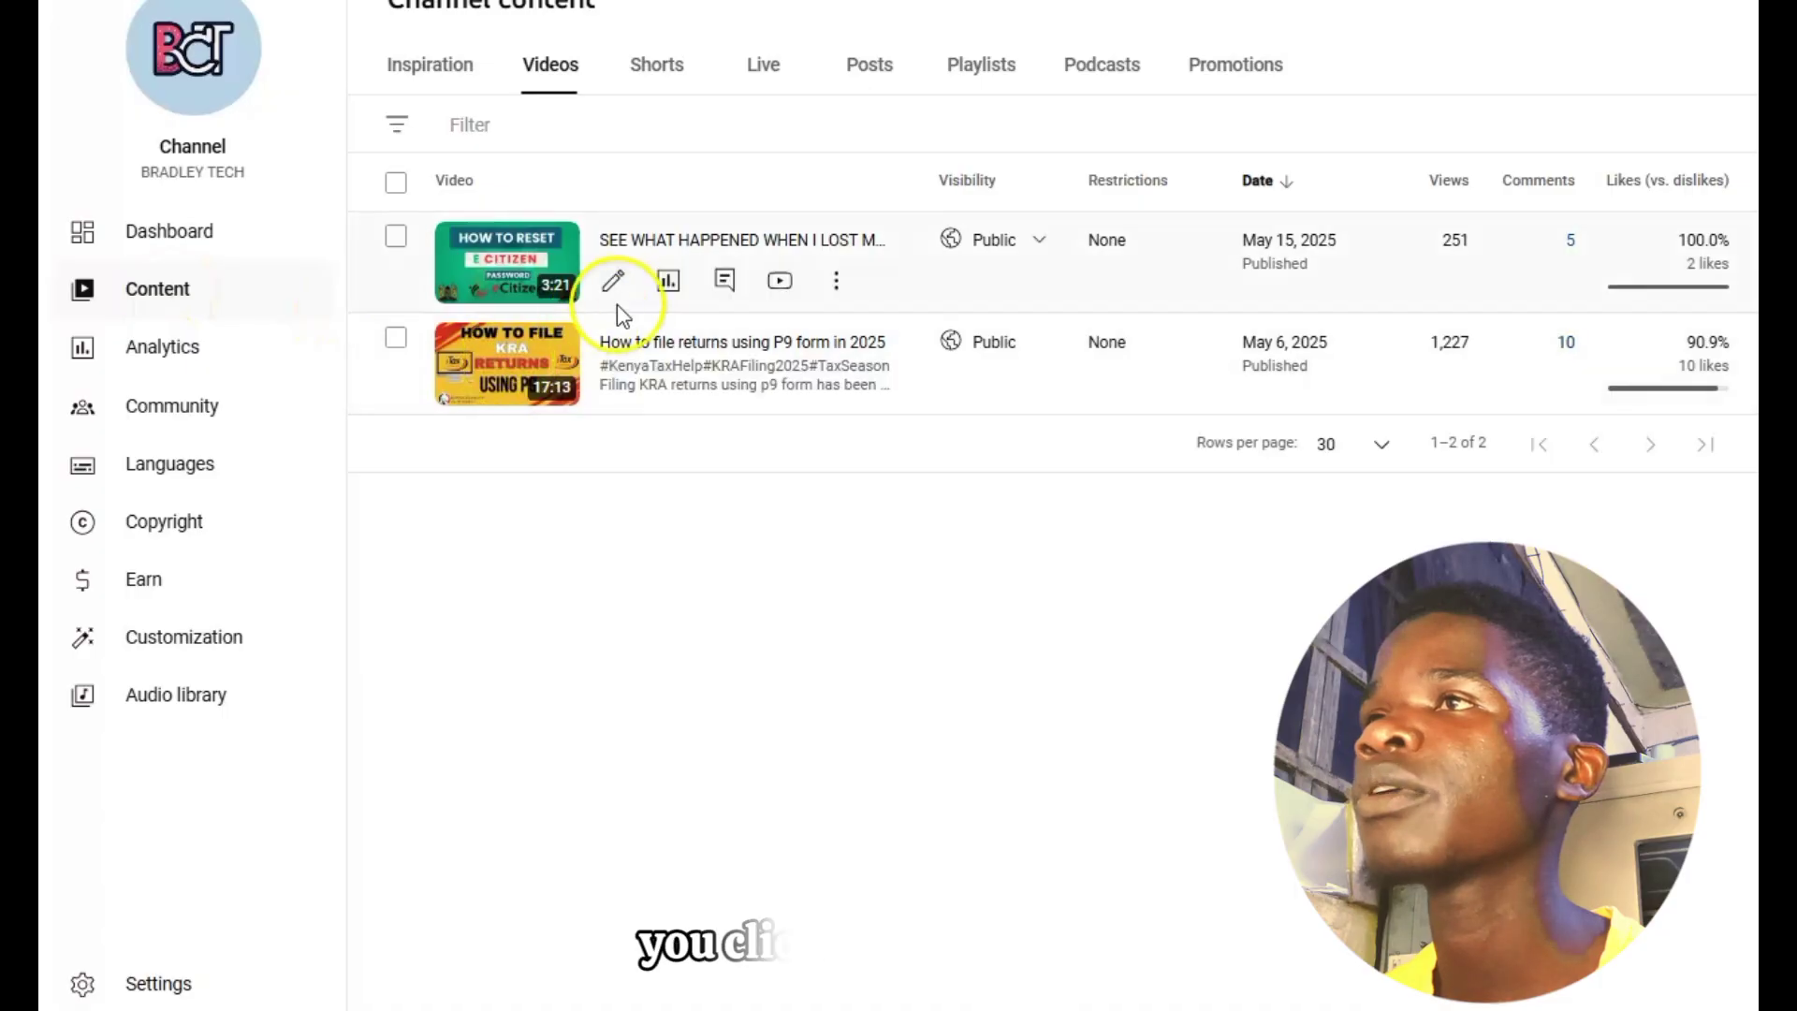
pyautogui.click(668, 281)
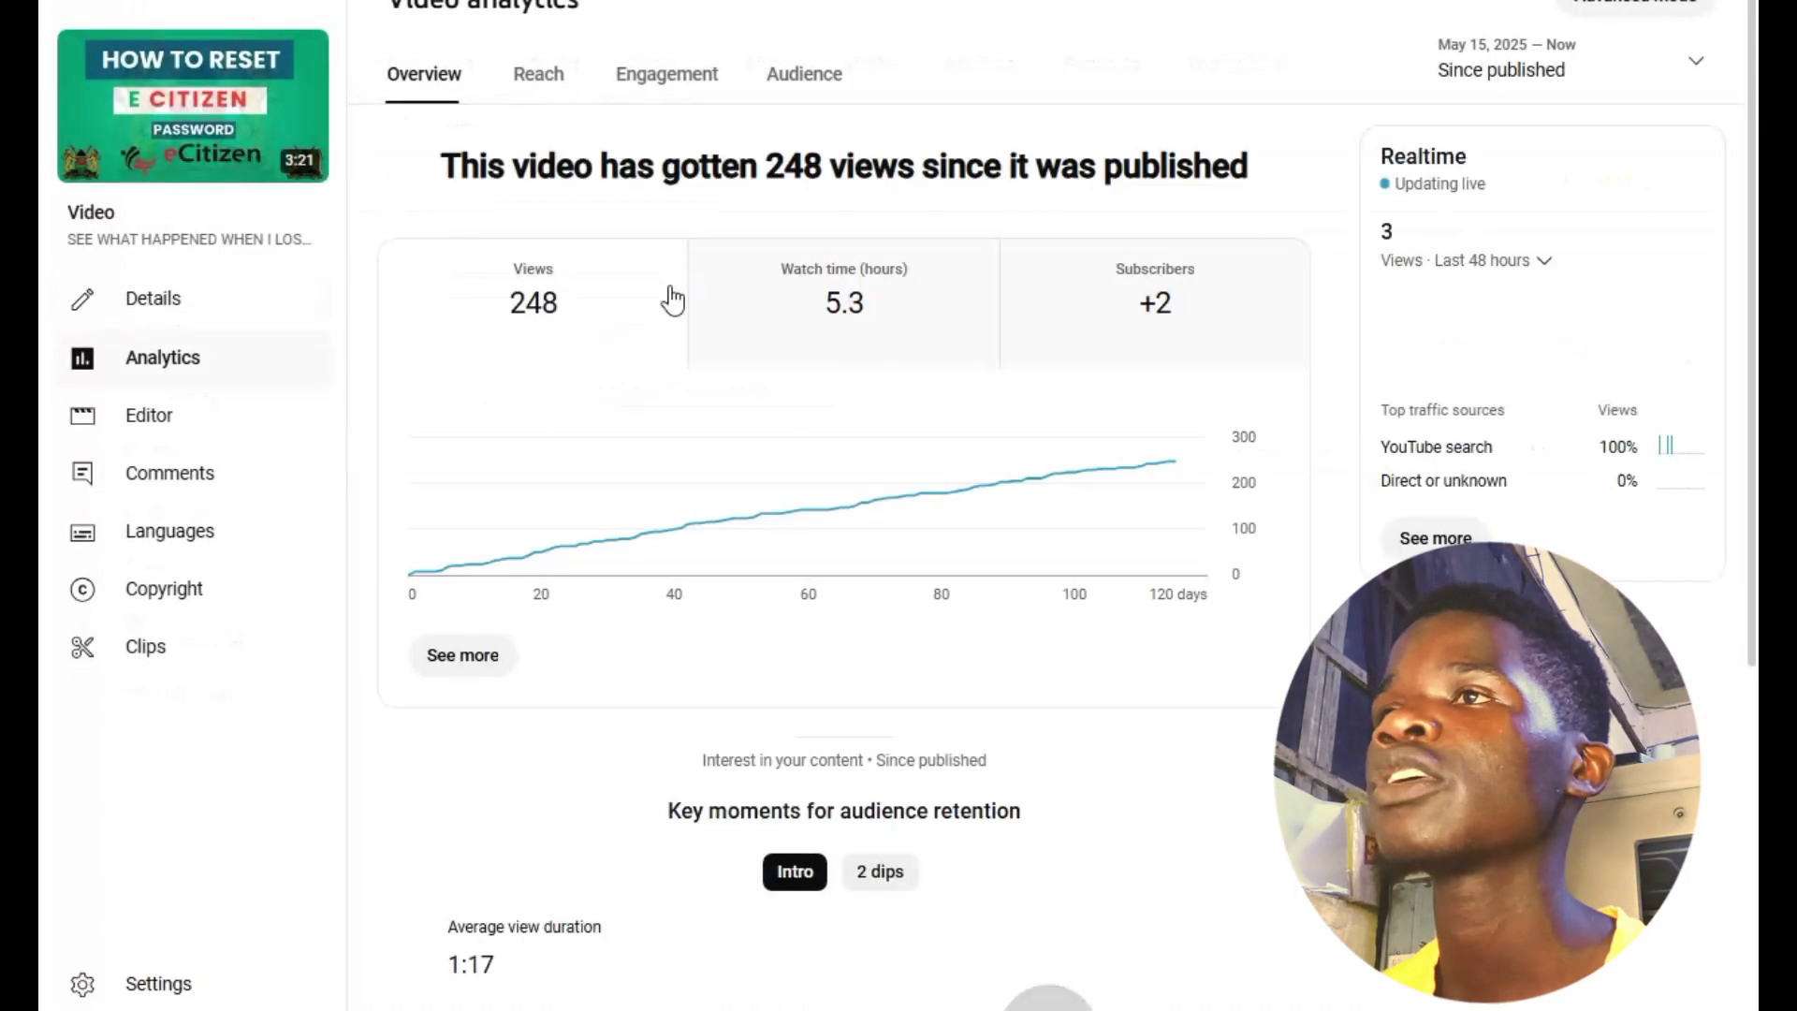
pyautogui.scroll(-5, 739, 329)
pyautogui.scroll(-3, 739, 329)
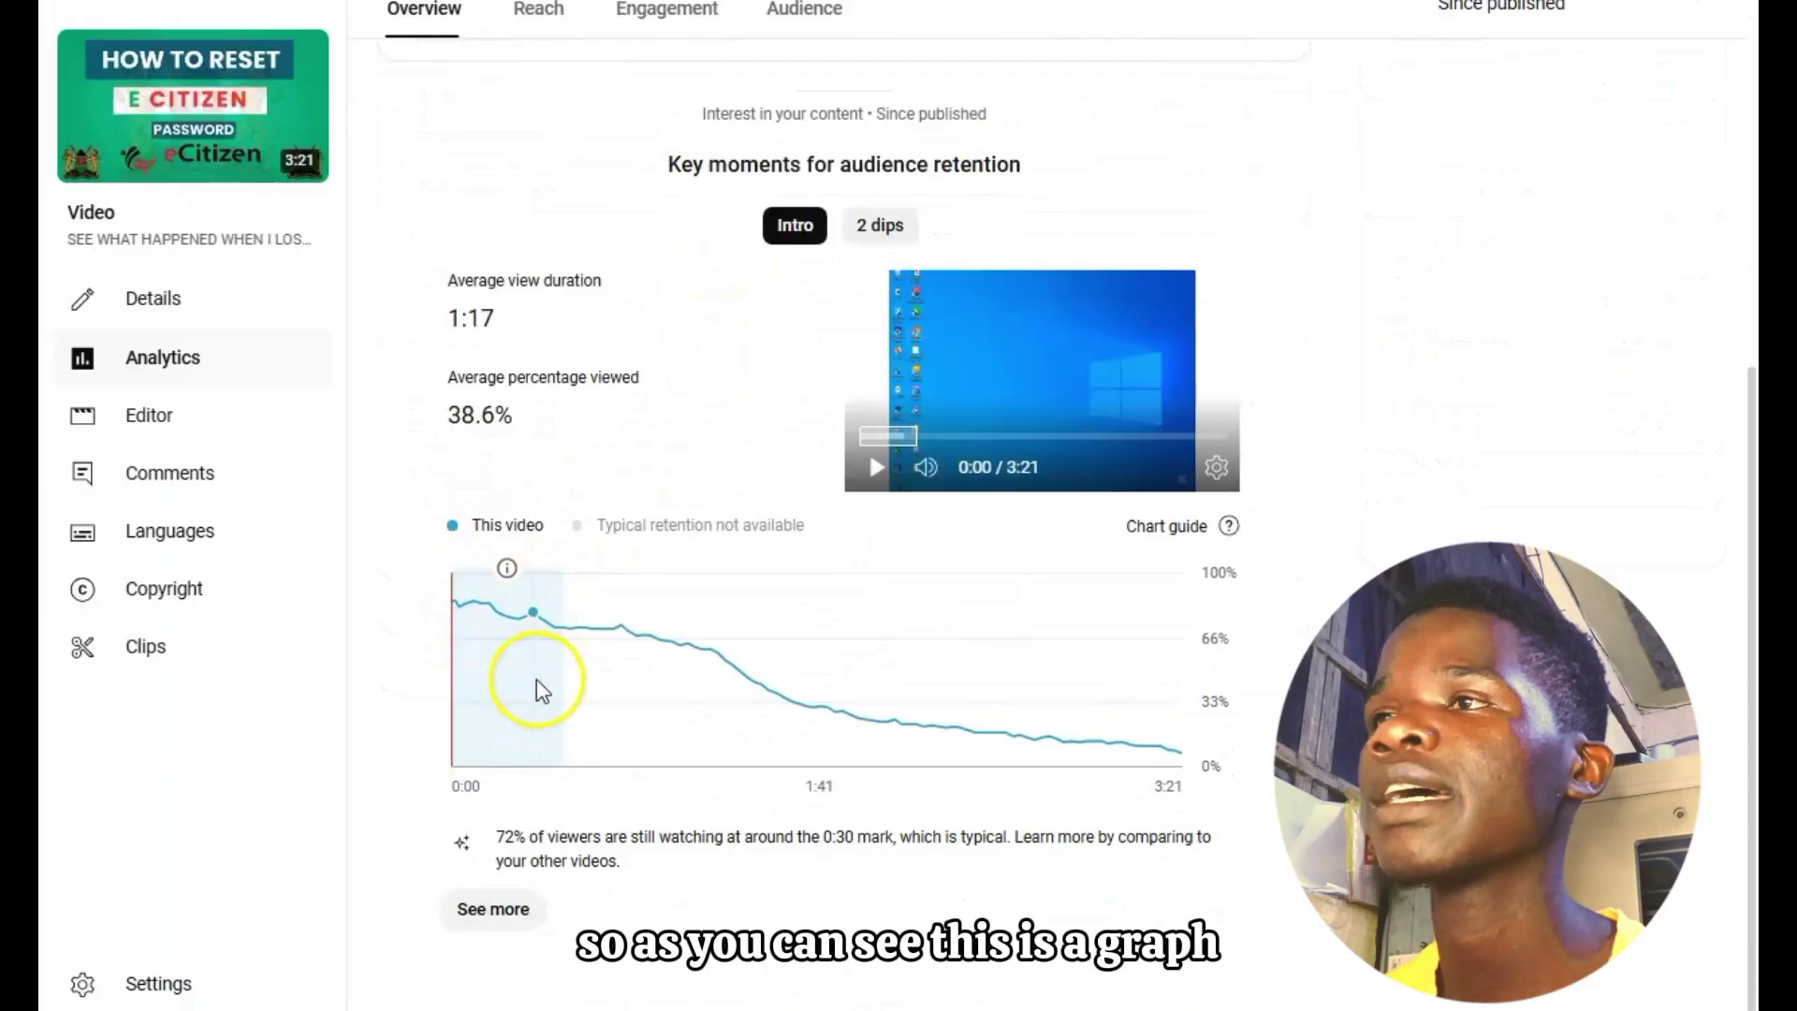
pyautogui.moveTo(598, 670)
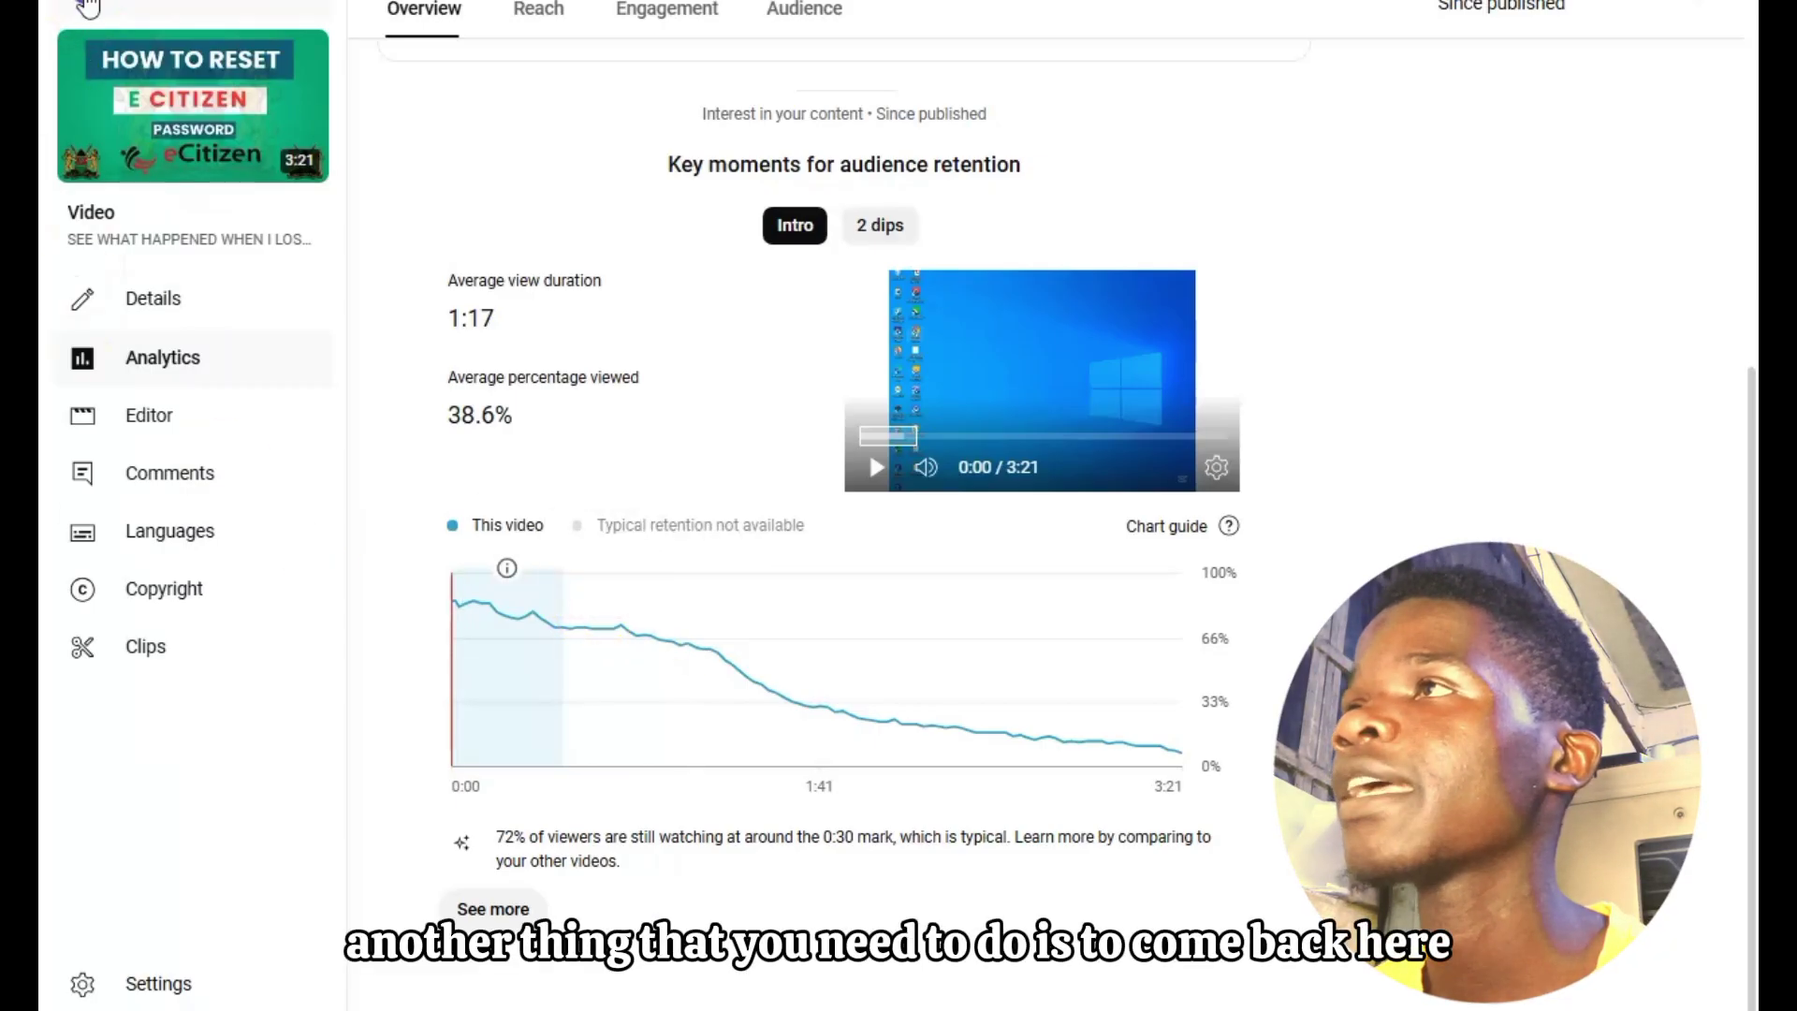
# Step: Return to the channel content and open the advanced upload defaults in the channel settings
pyautogui.click(87, 8)
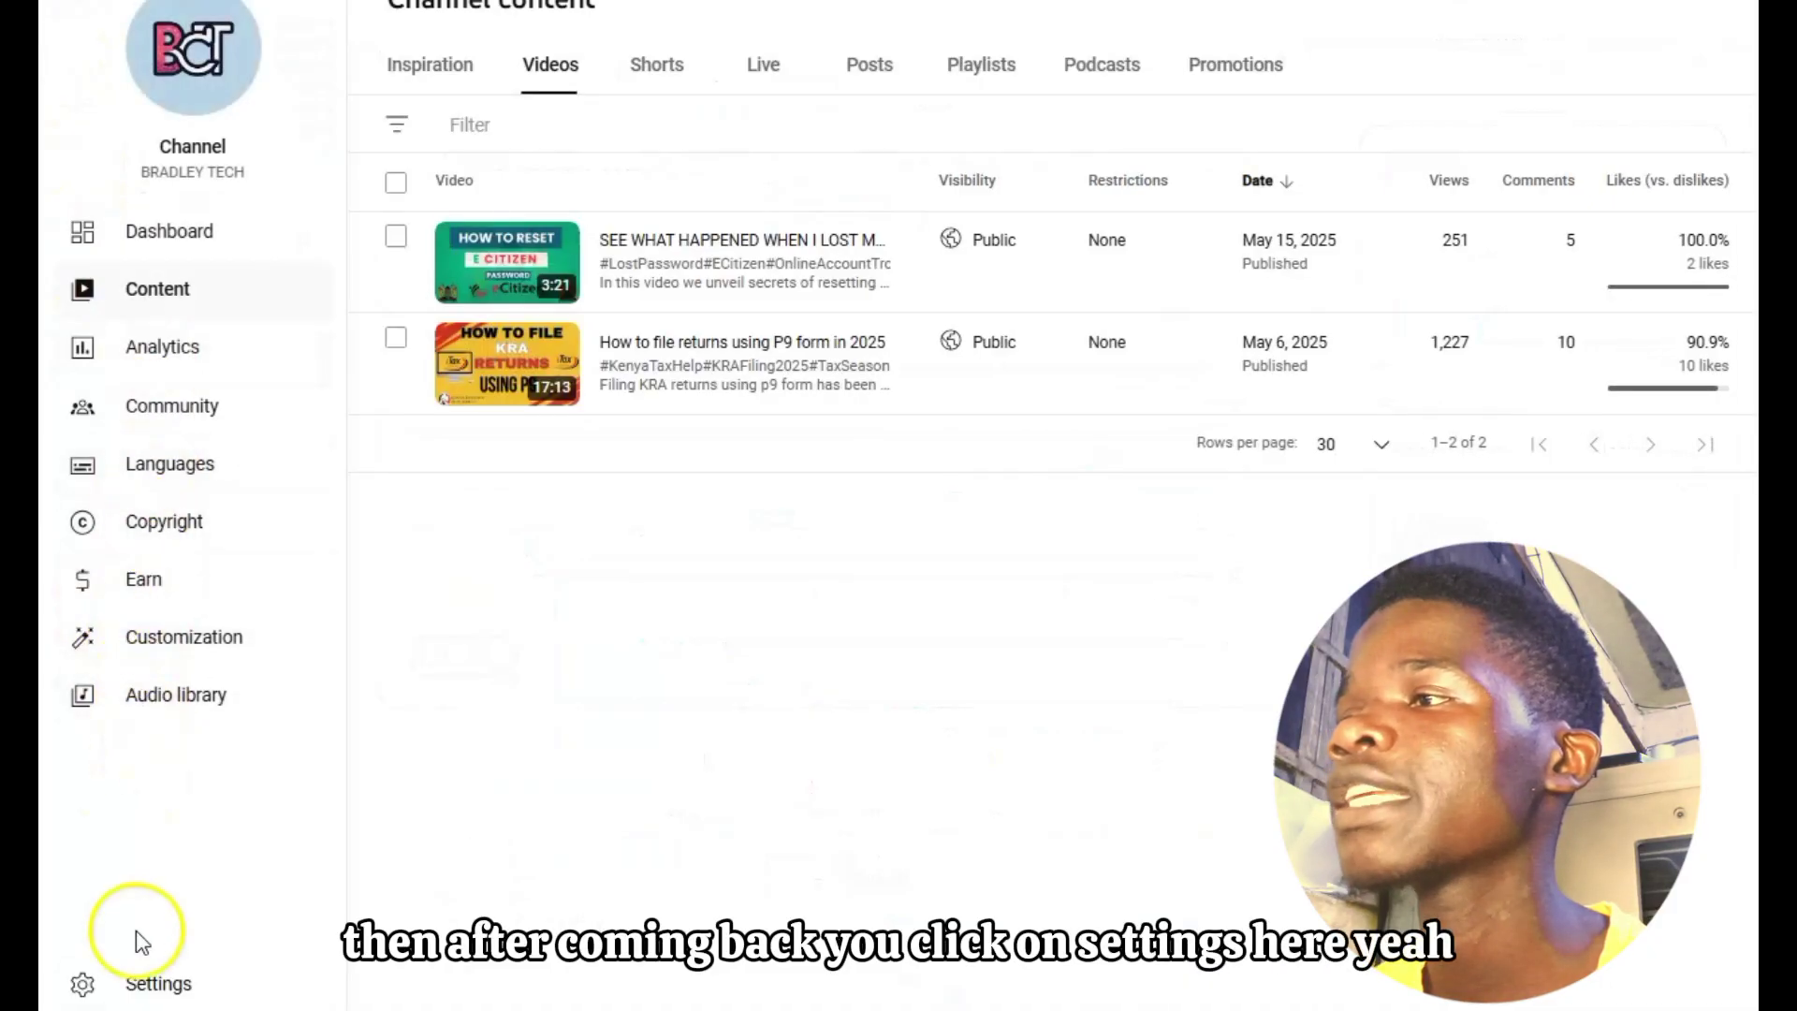
pyautogui.click(137, 984)
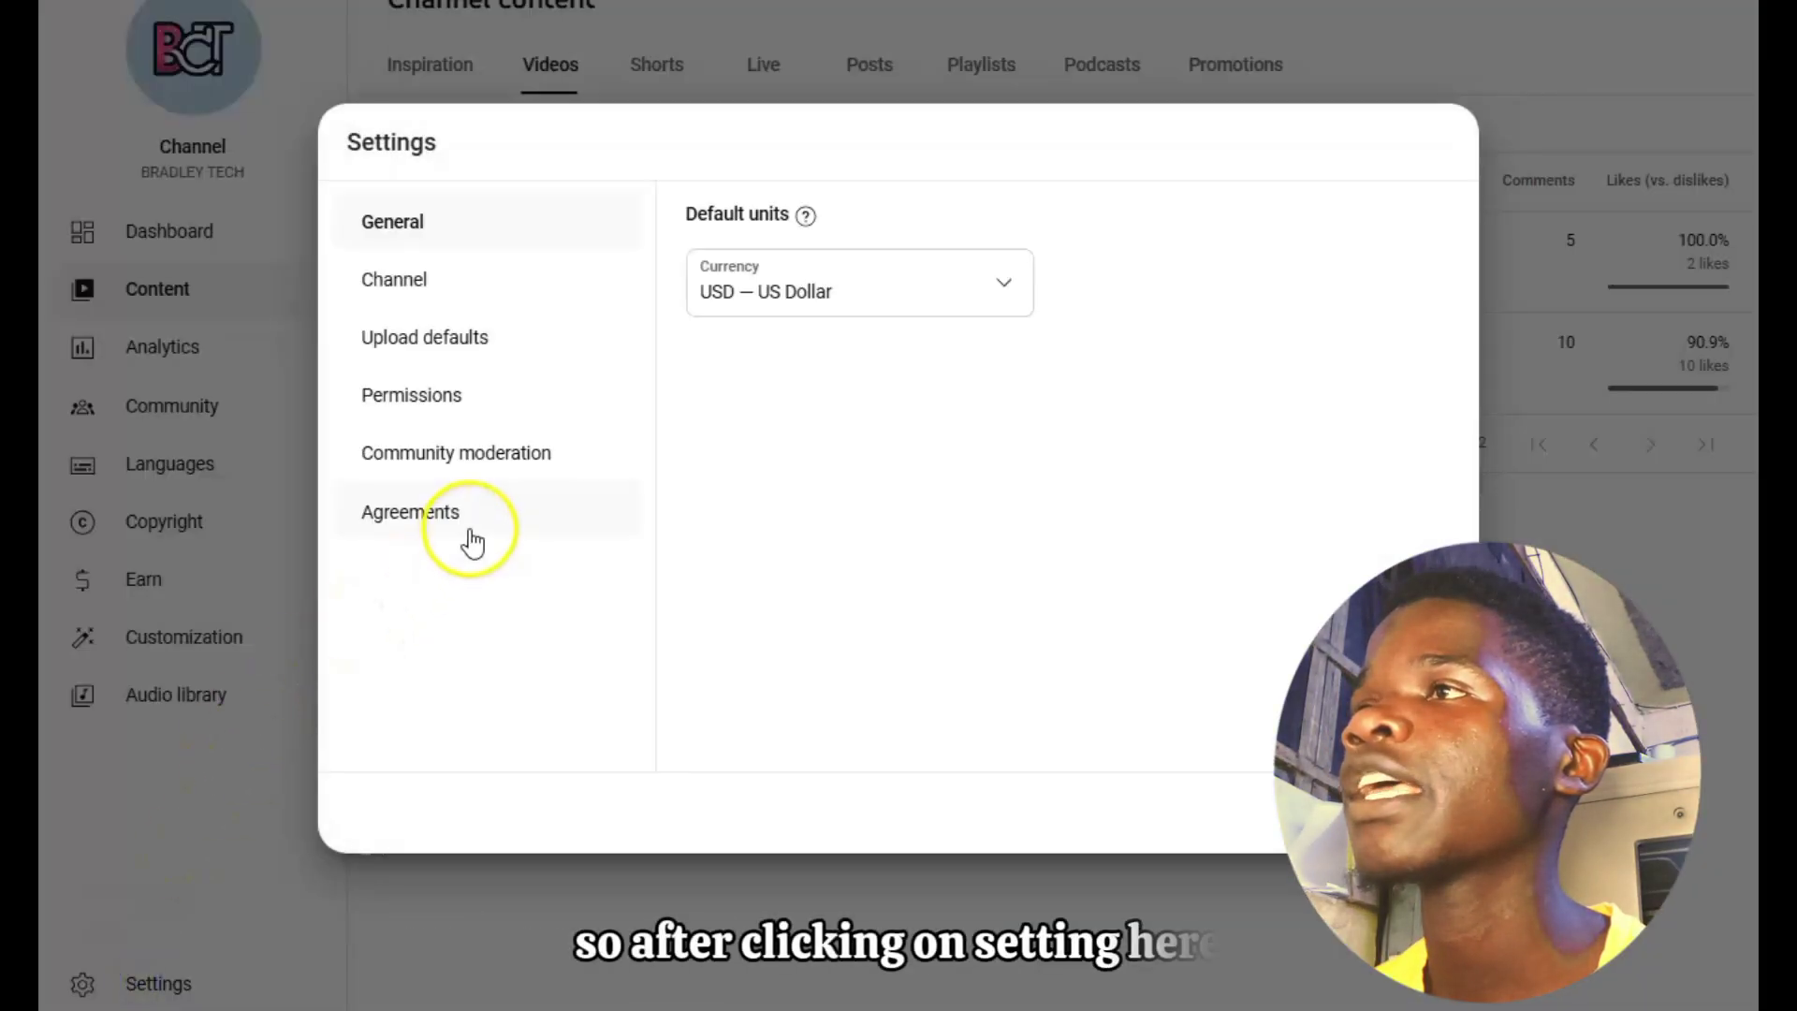
pyautogui.click(397, 349)
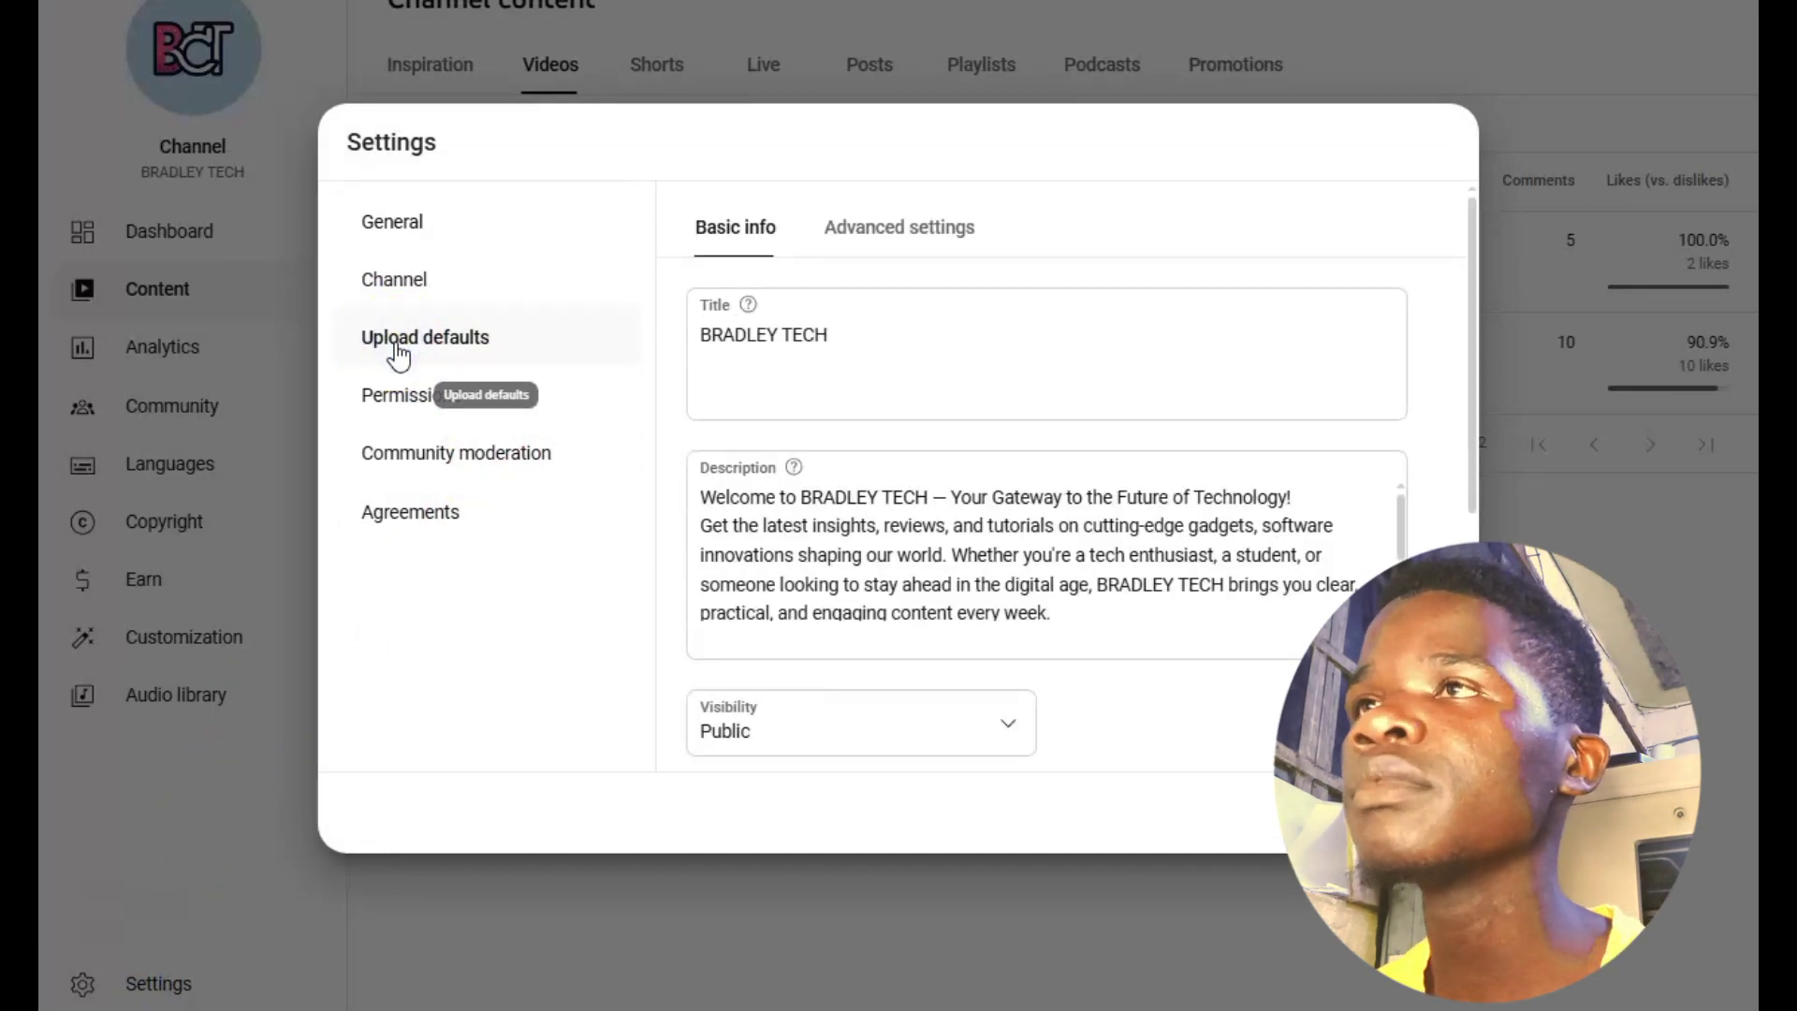
pyautogui.click(862, 229)
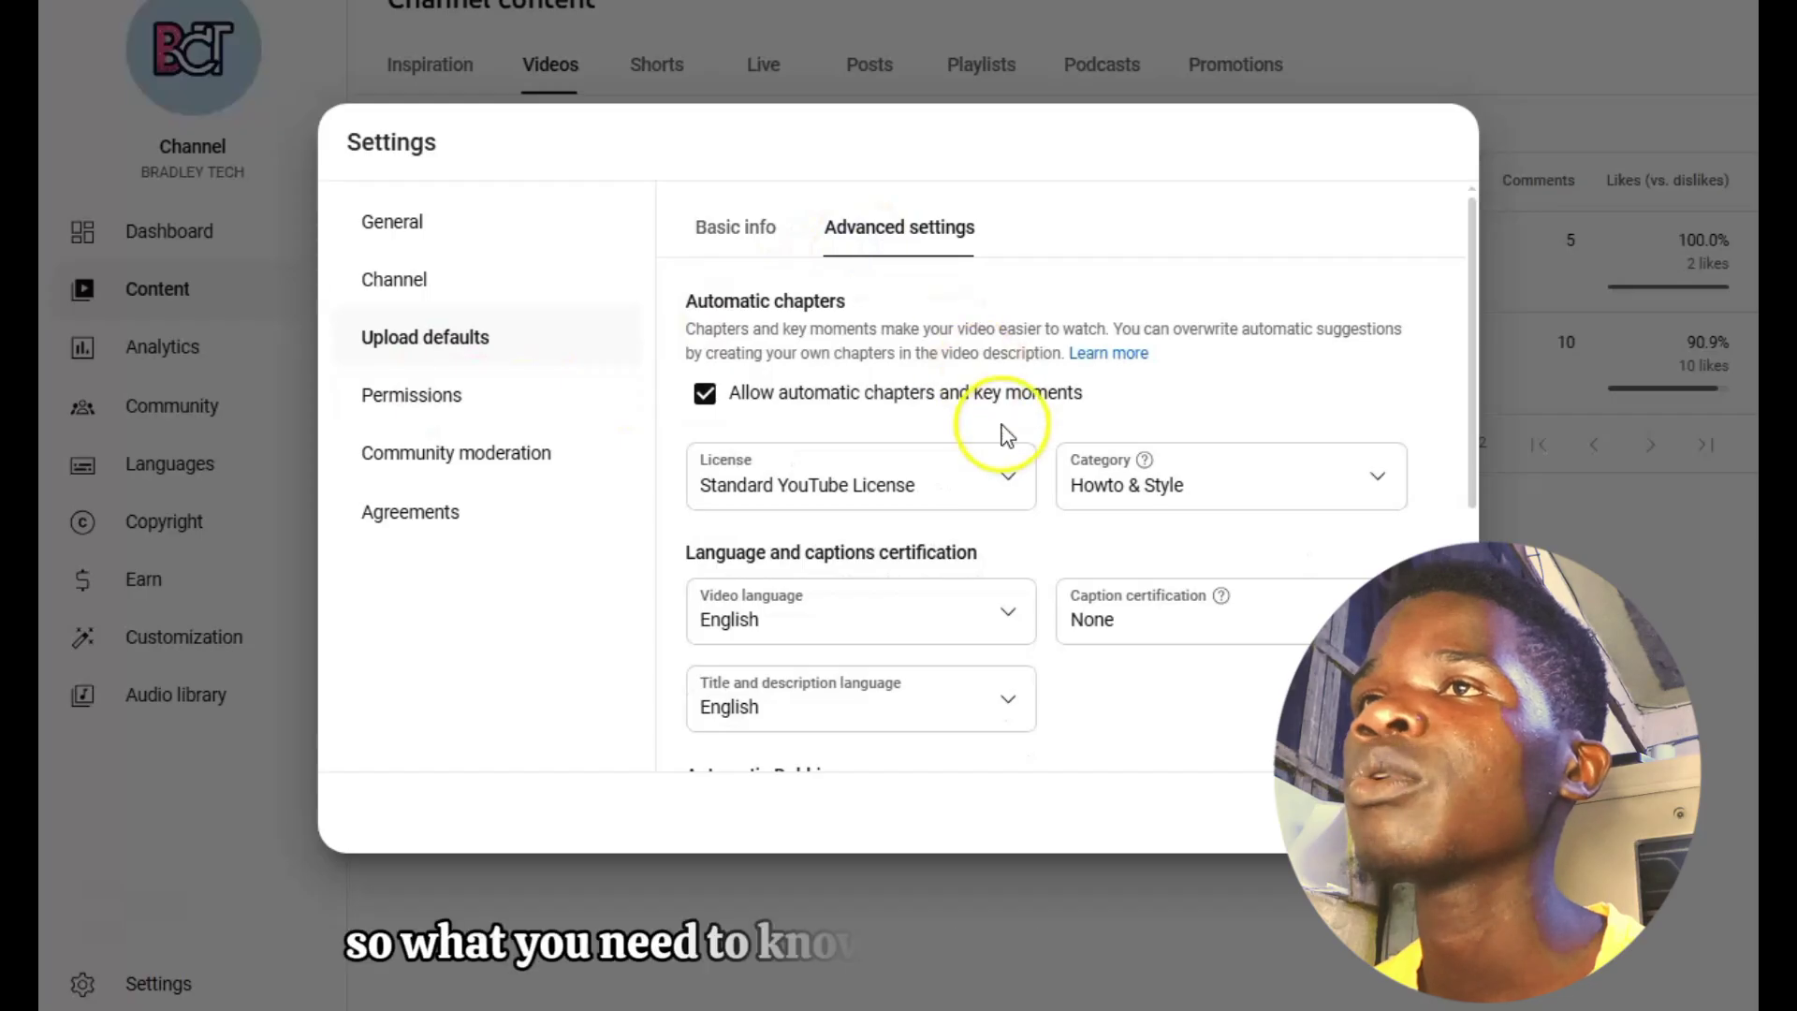
pyautogui.scroll(-3, 973, 412)
pyautogui.scroll(3, 1011, 429)
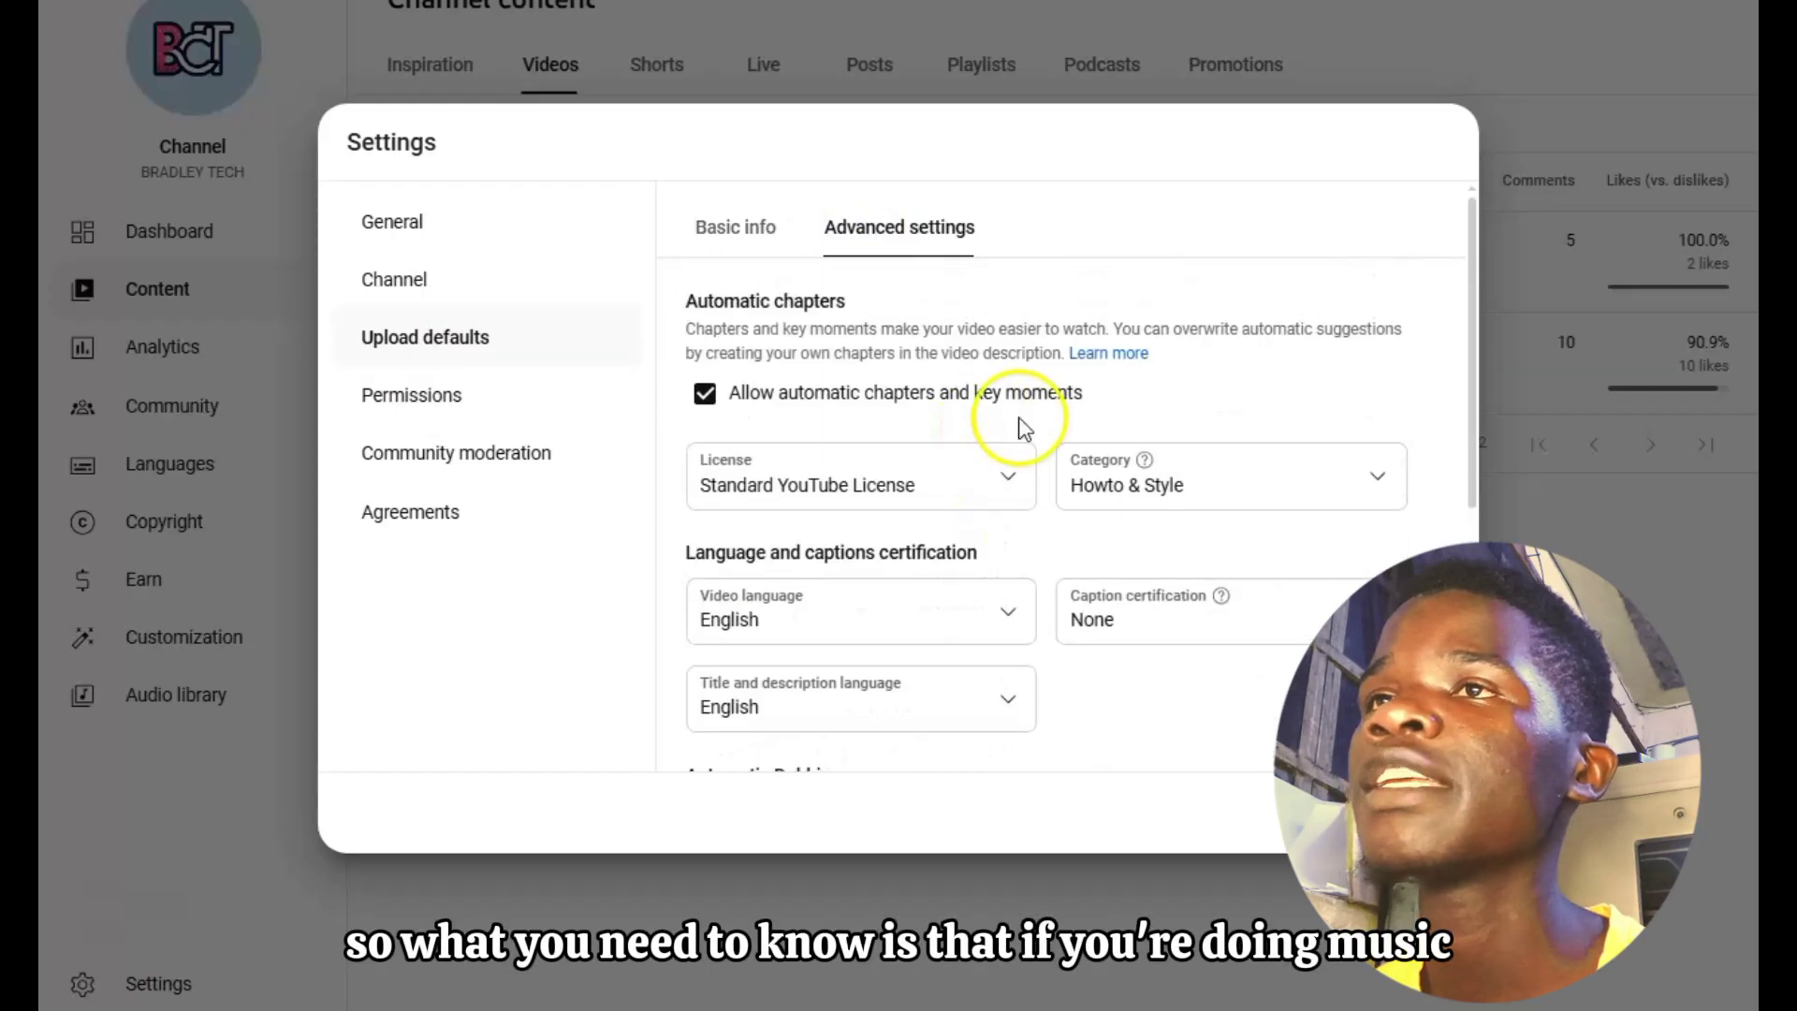
# Step: Choose Howto & Style as the default video category in the advanced upload defaults
pyautogui.click(1116, 477)
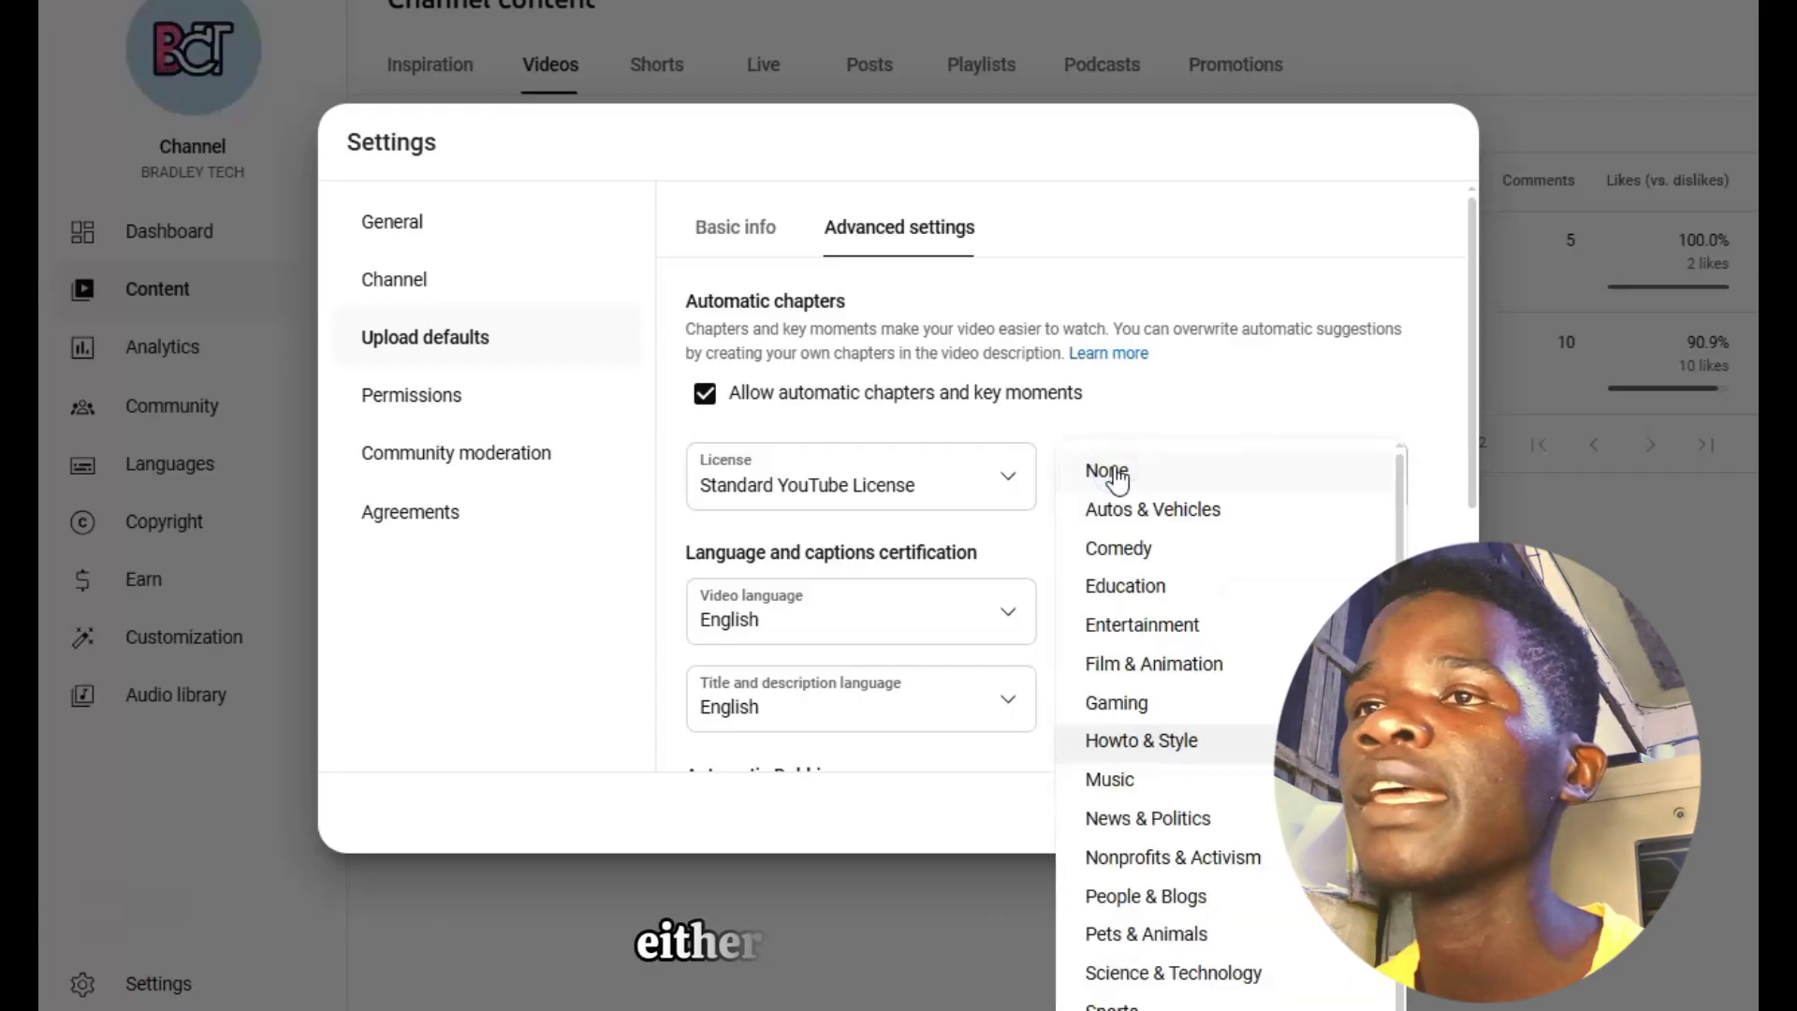
pyautogui.click(1139, 770)
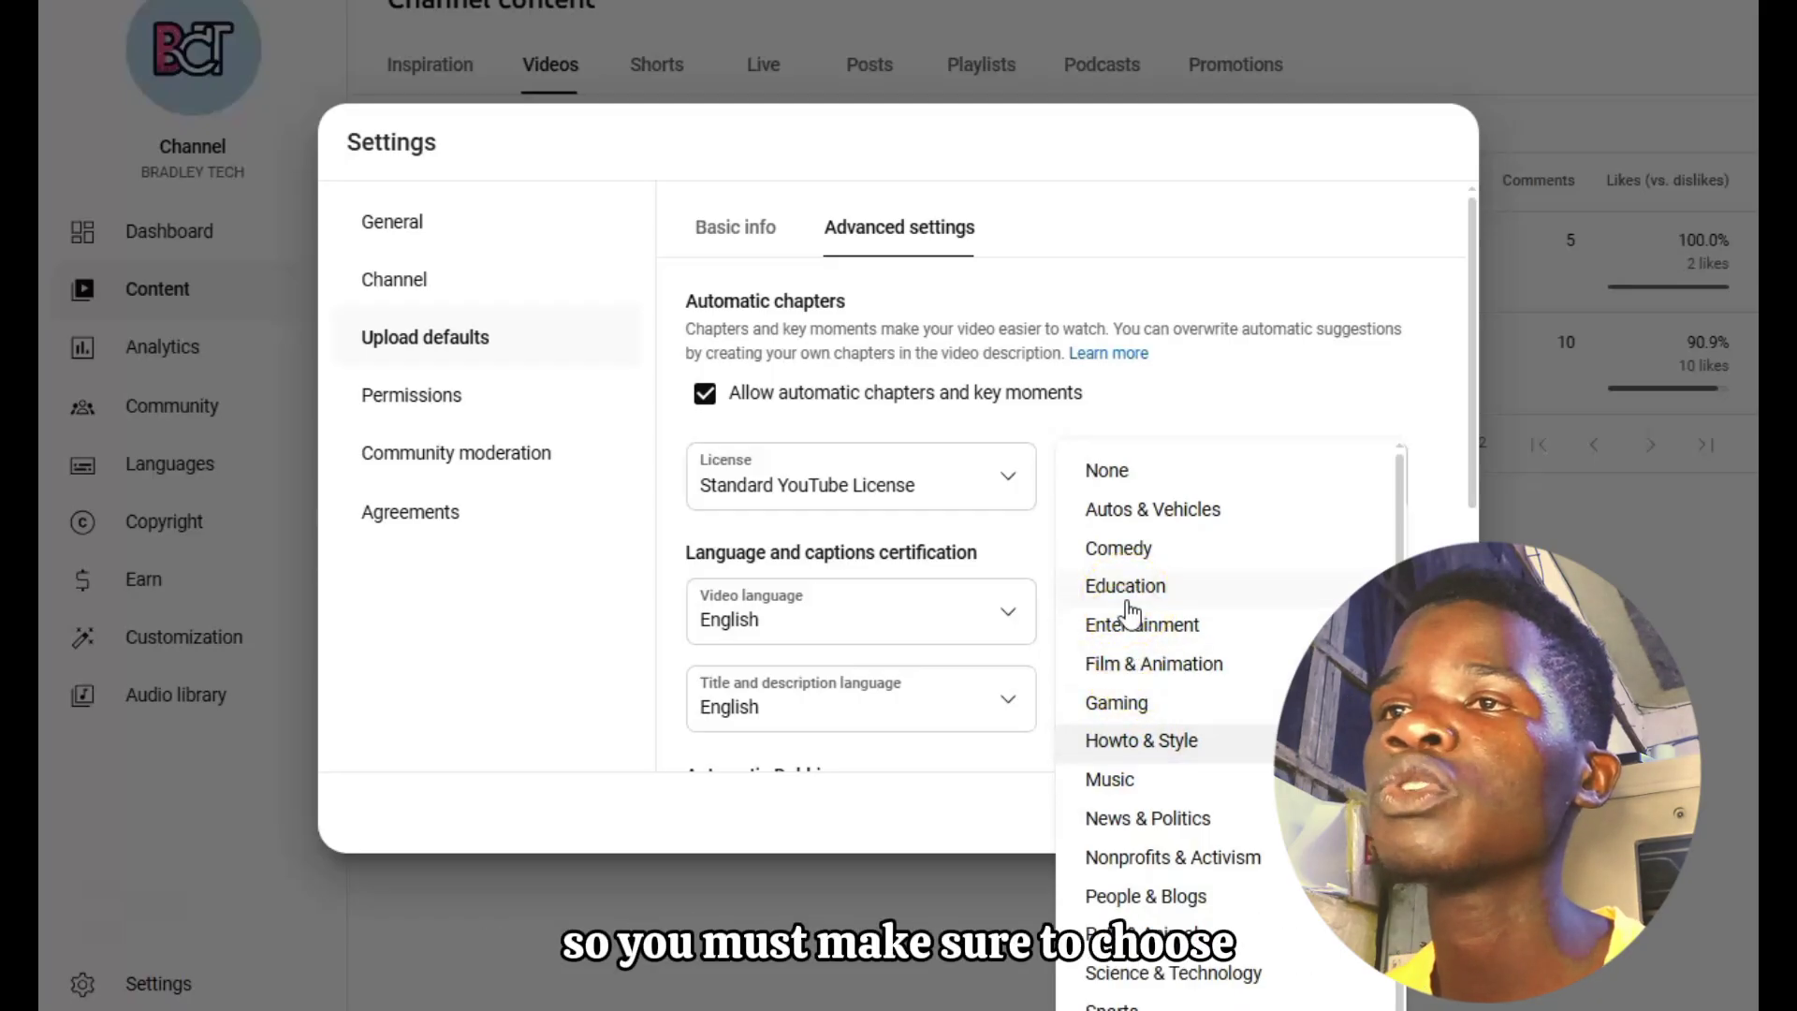
pyautogui.click(1081, 747)
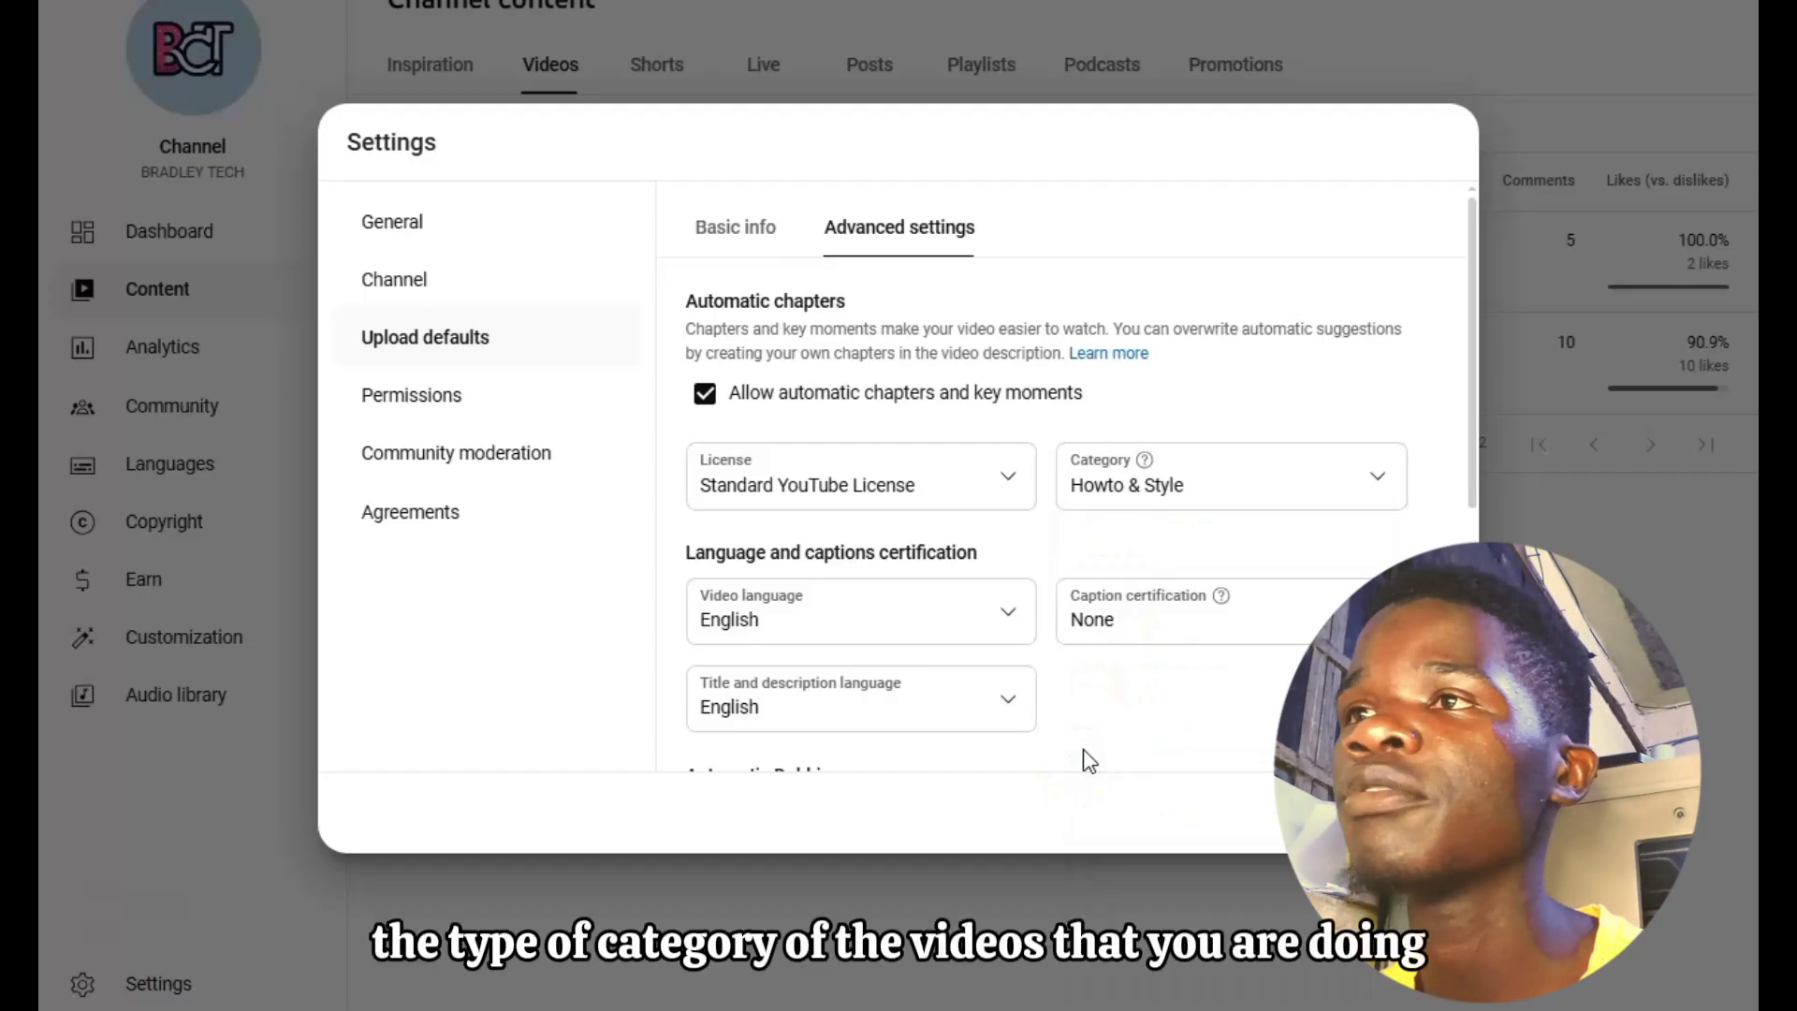
# Step: Review the default video language, title and description language, automatic dubbing and comment options in the advanced upload defaults
pyautogui.scroll(-4, 981, 663)
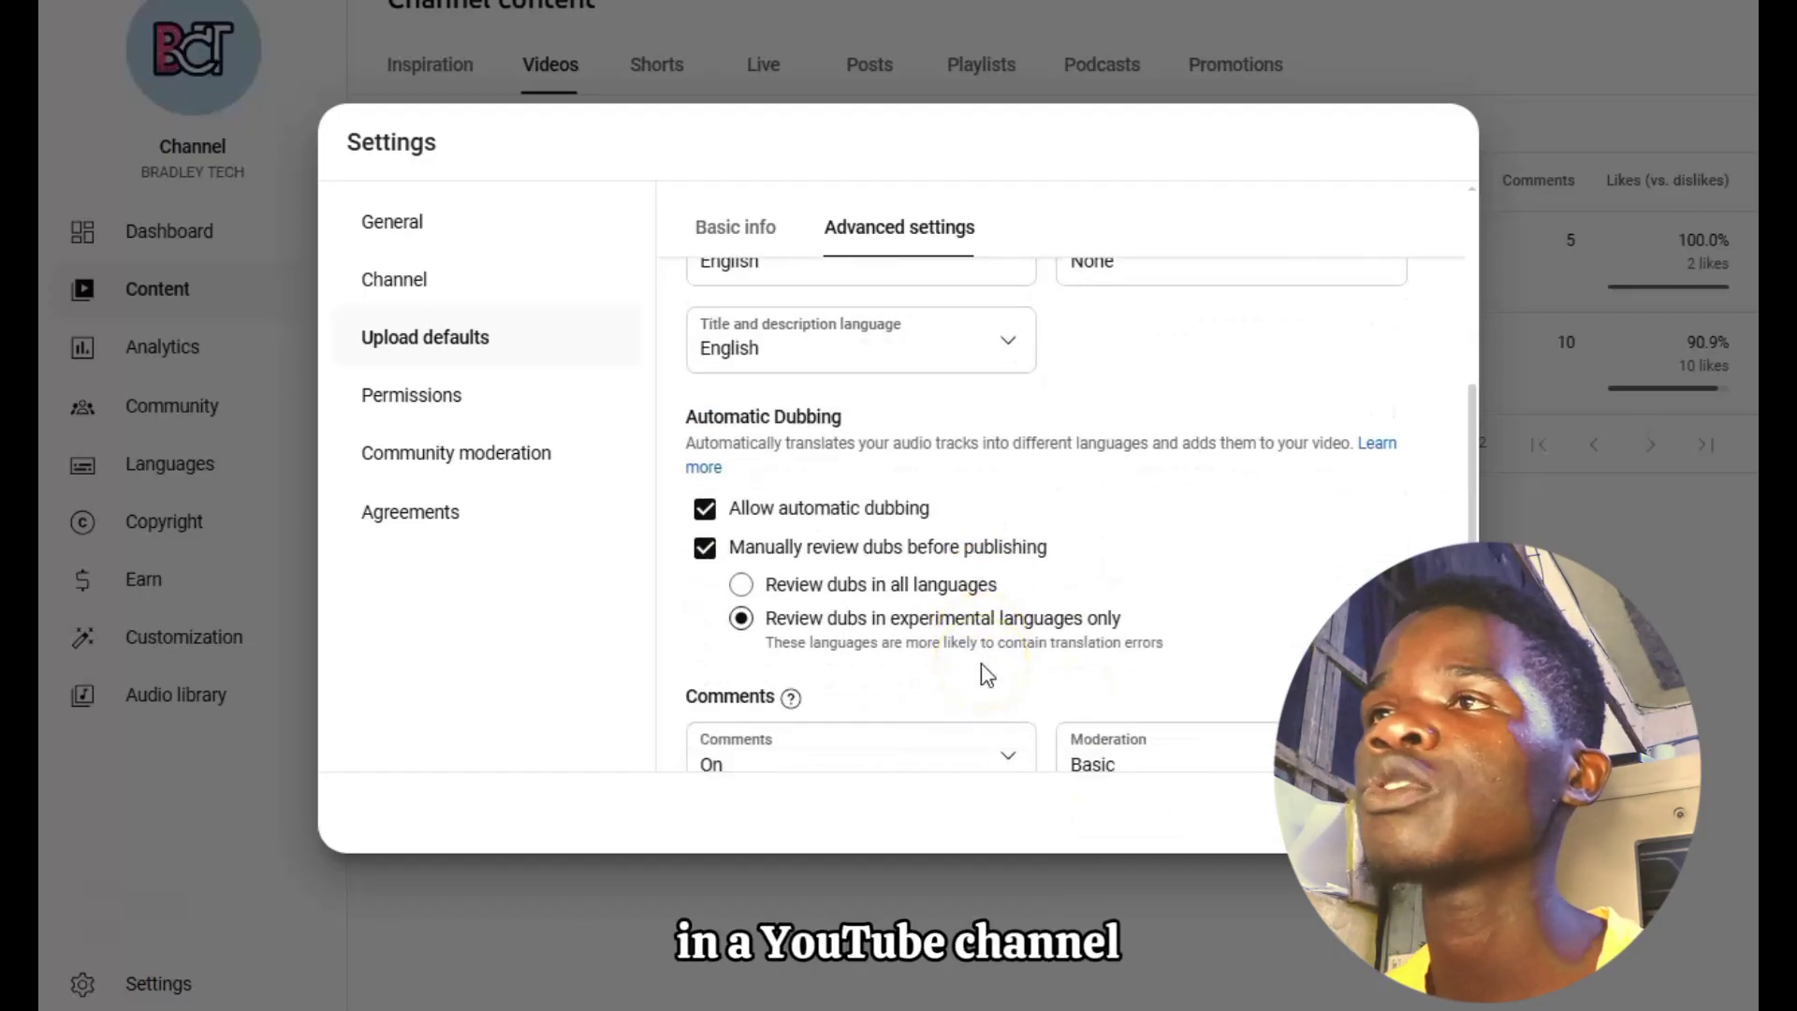
pyautogui.scroll(1, 981, 662)
pyautogui.scroll(2, 981, 663)
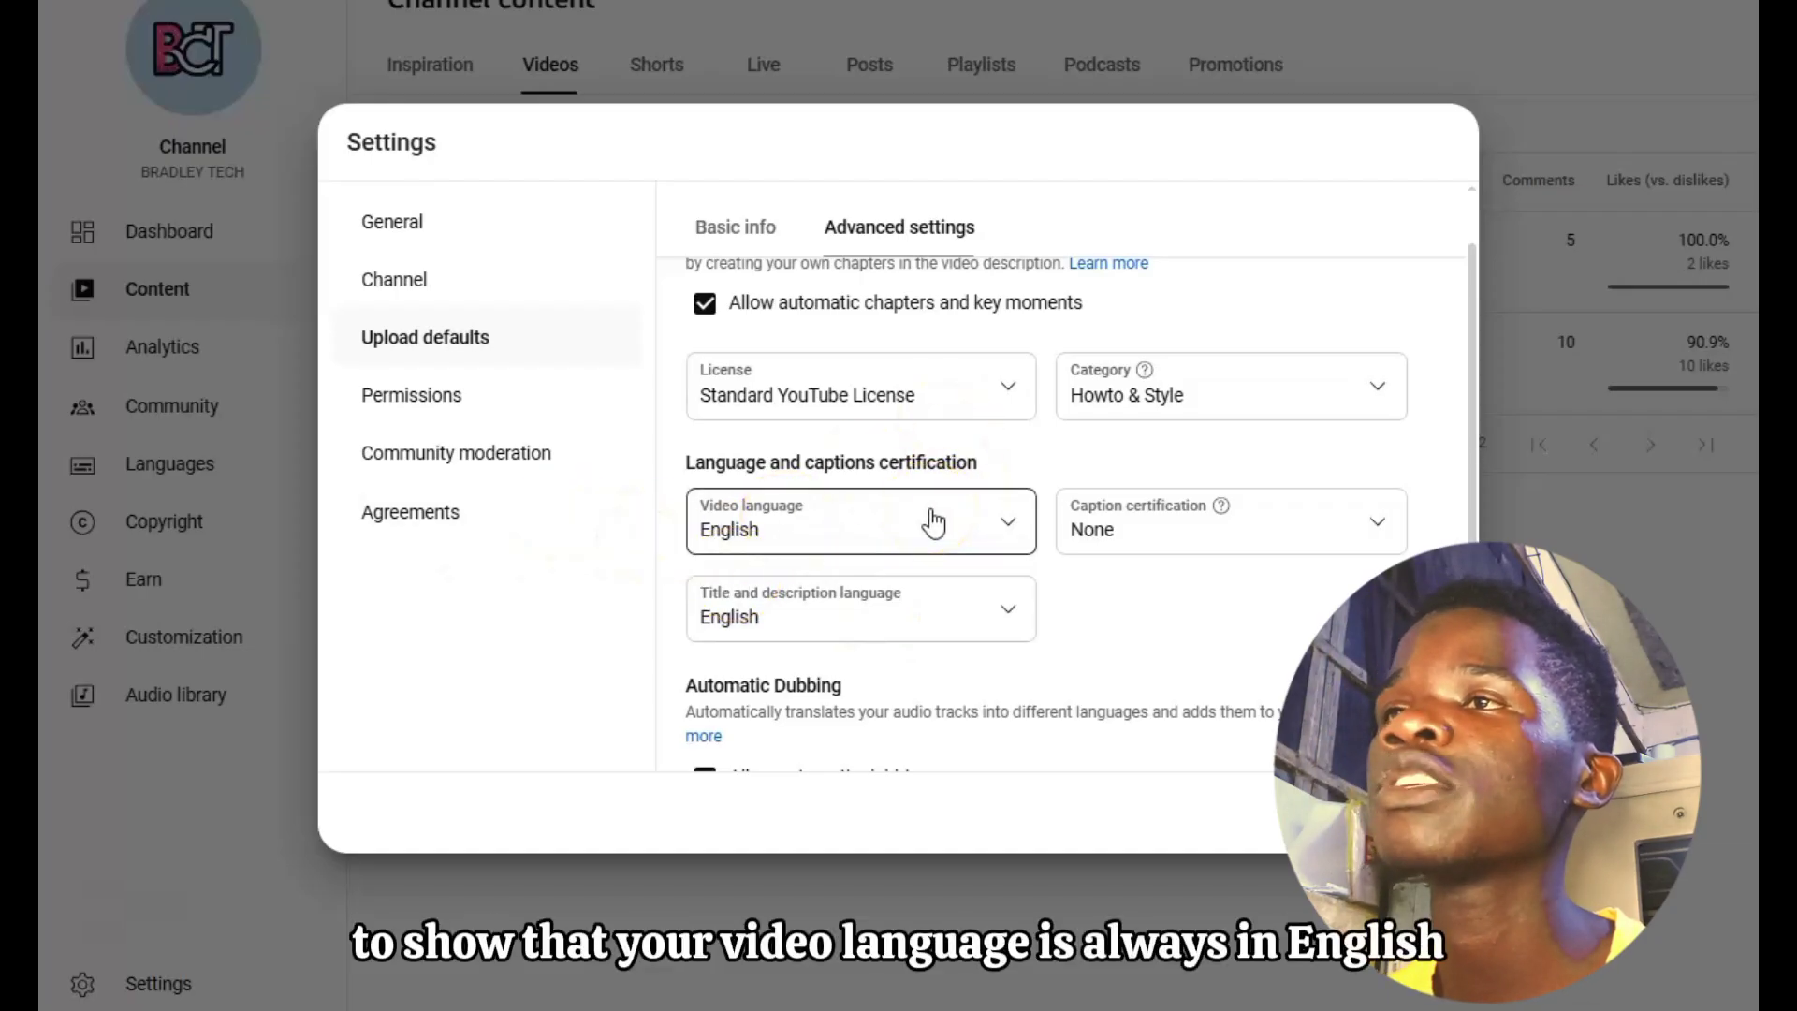
pyautogui.scroll(-4, 933, 521)
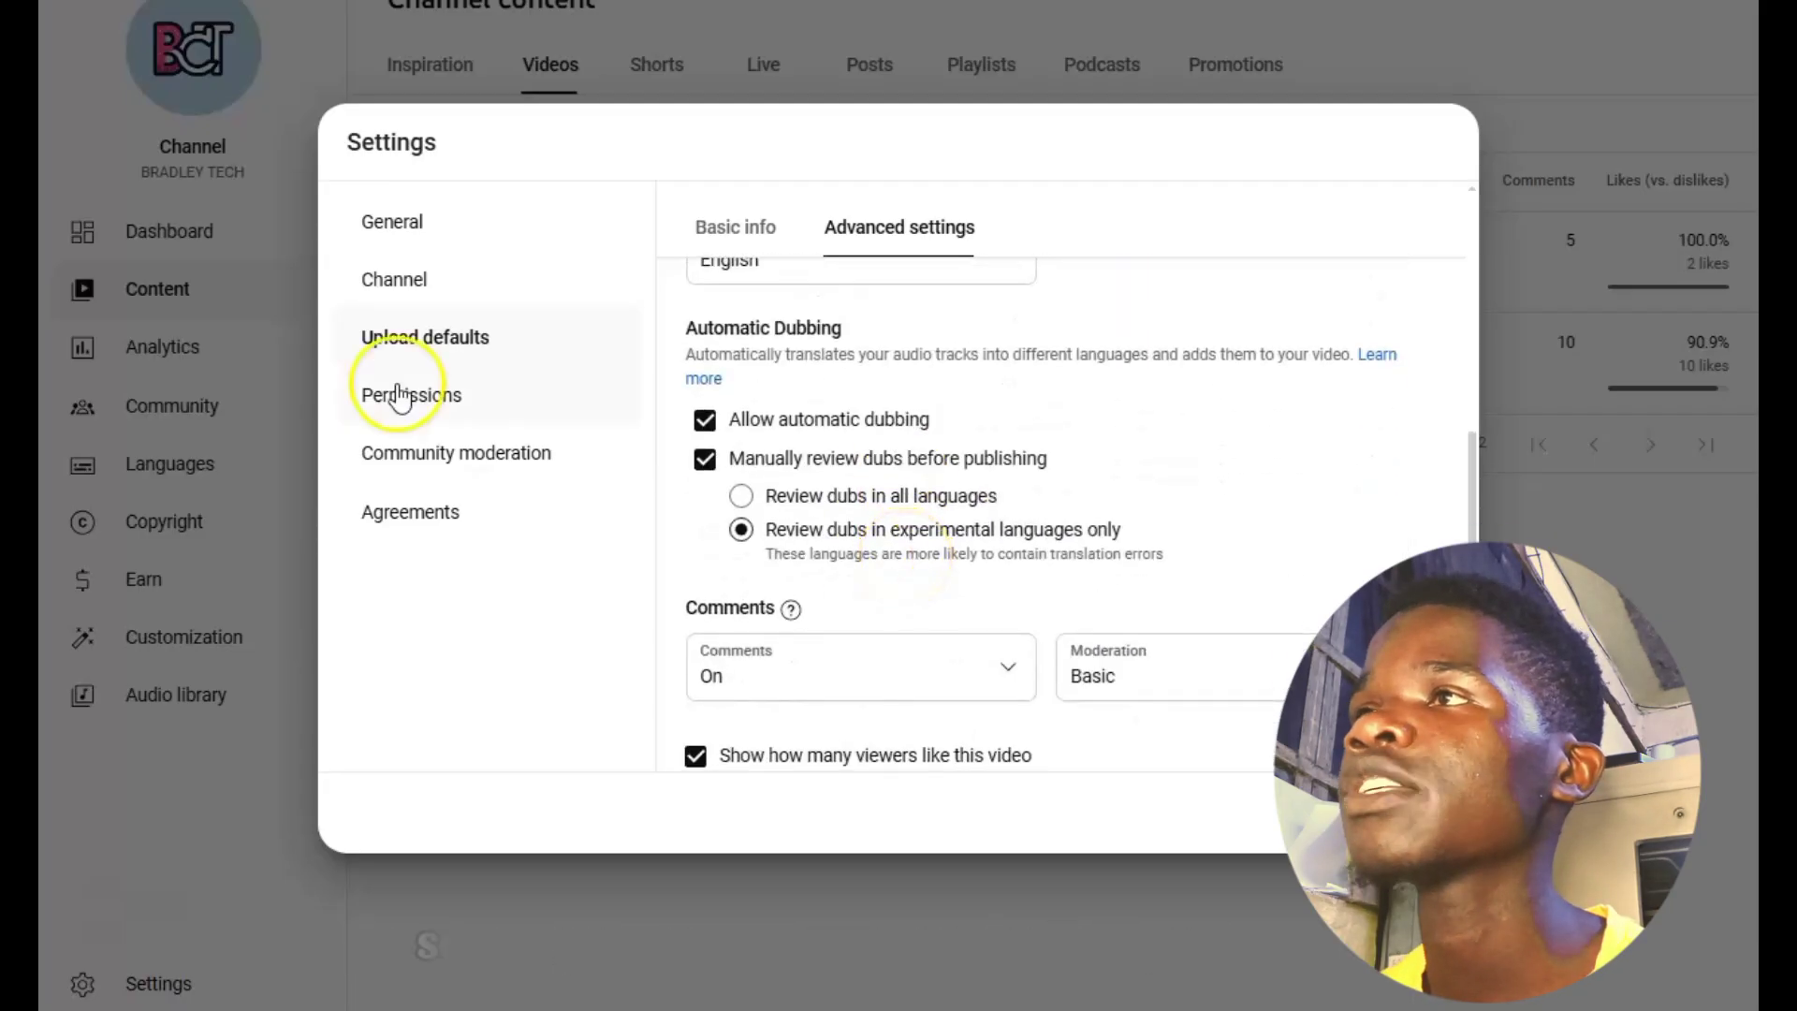
# Step: Review the channel's country of residence, keywords and feature eligibility in the settings, and close the settings without changes
pyautogui.click(391, 229)
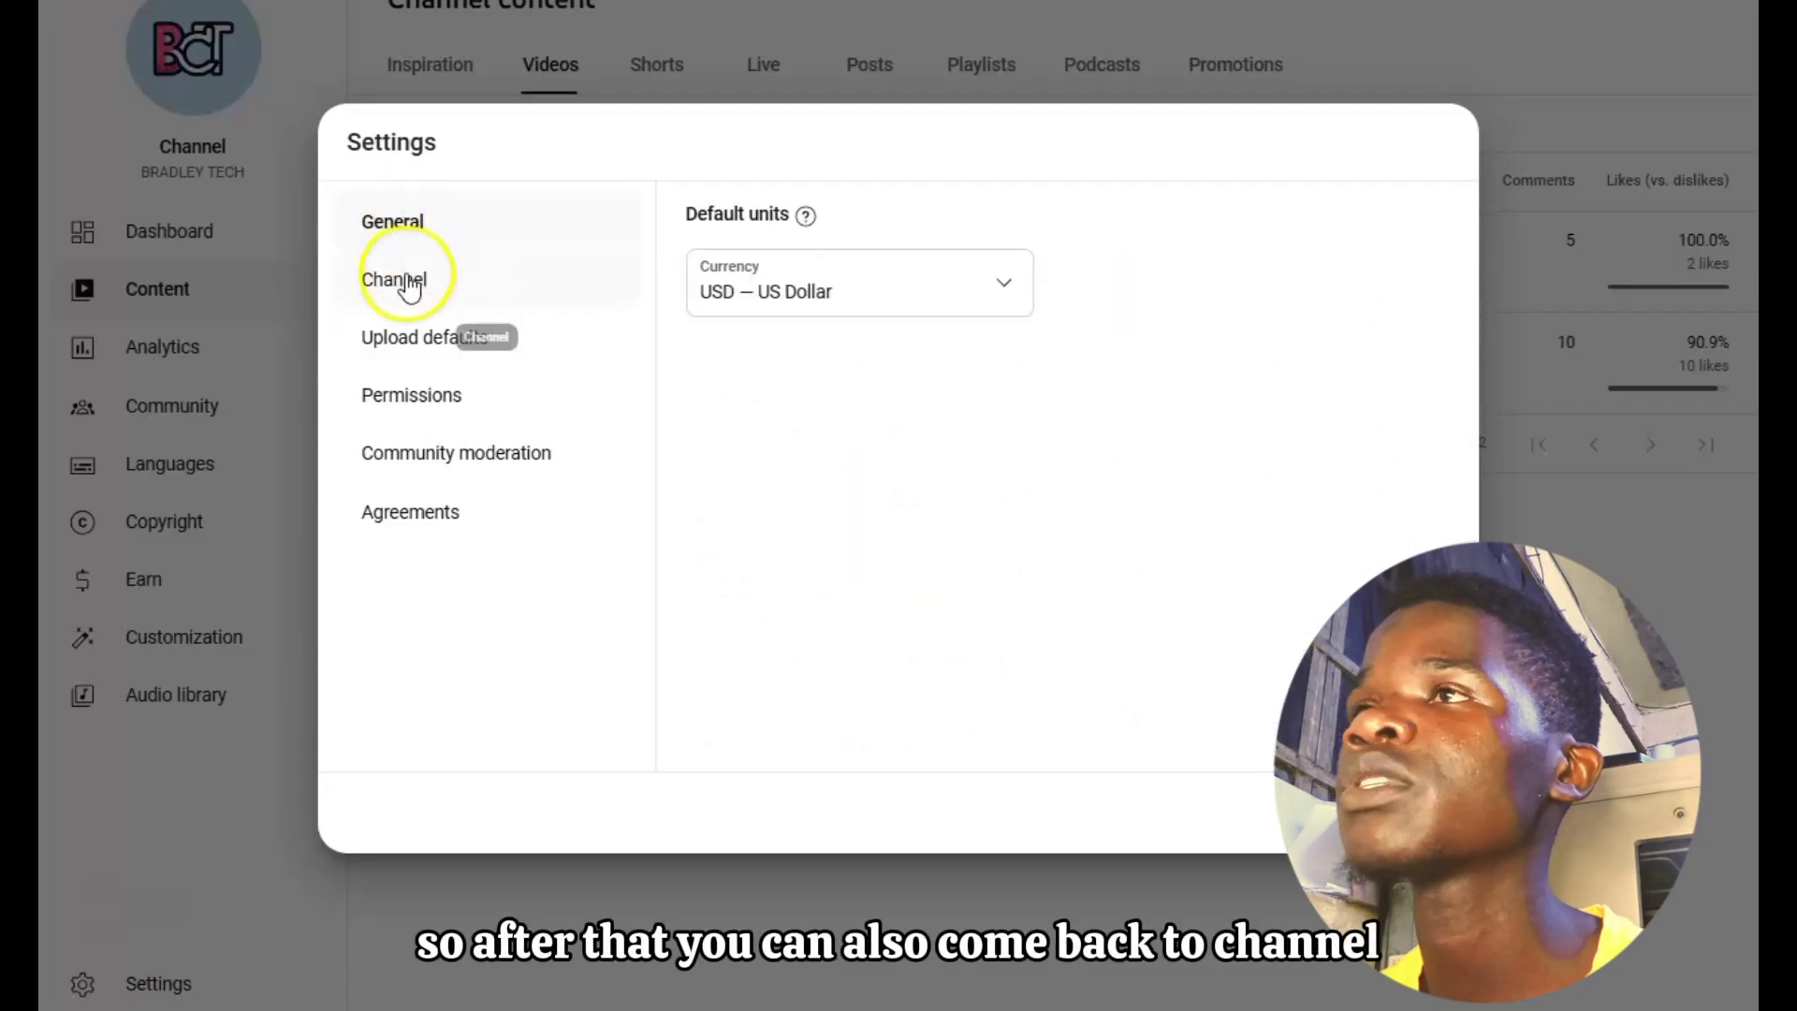
pyautogui.click(403, 281)
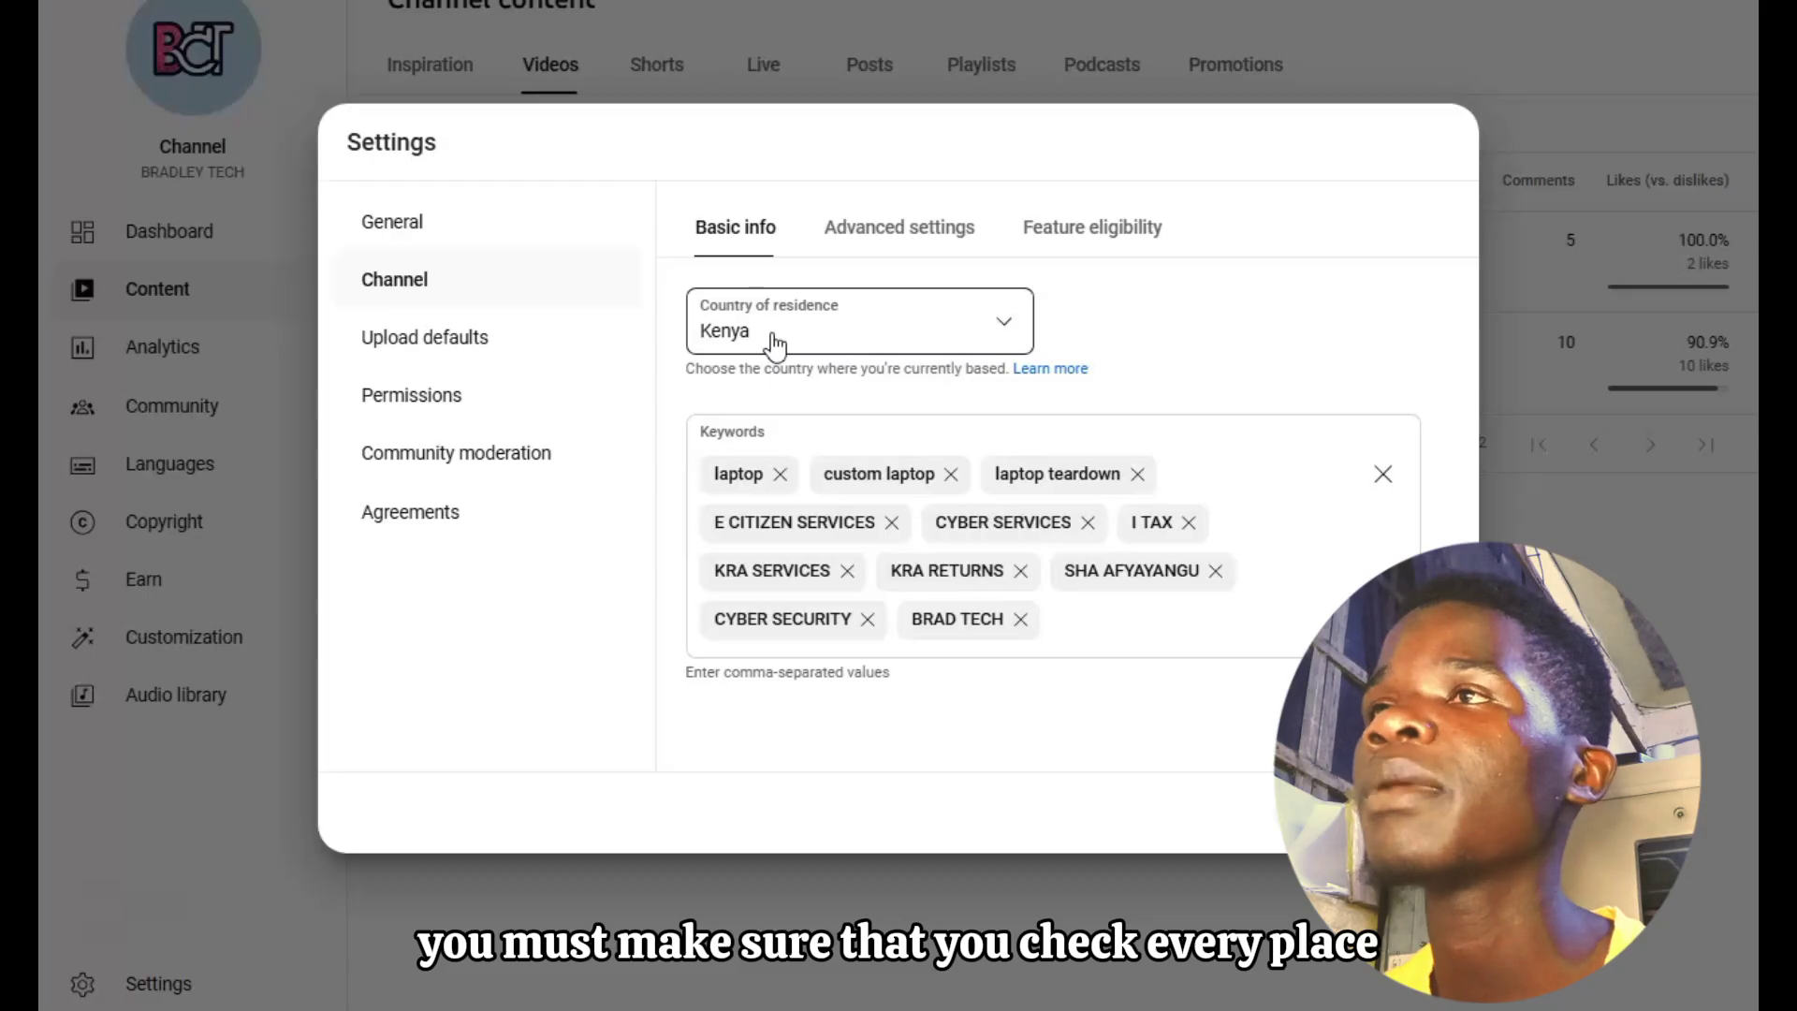
pyautogui.click(929, 346)
pyautogui.click(1159, 348)
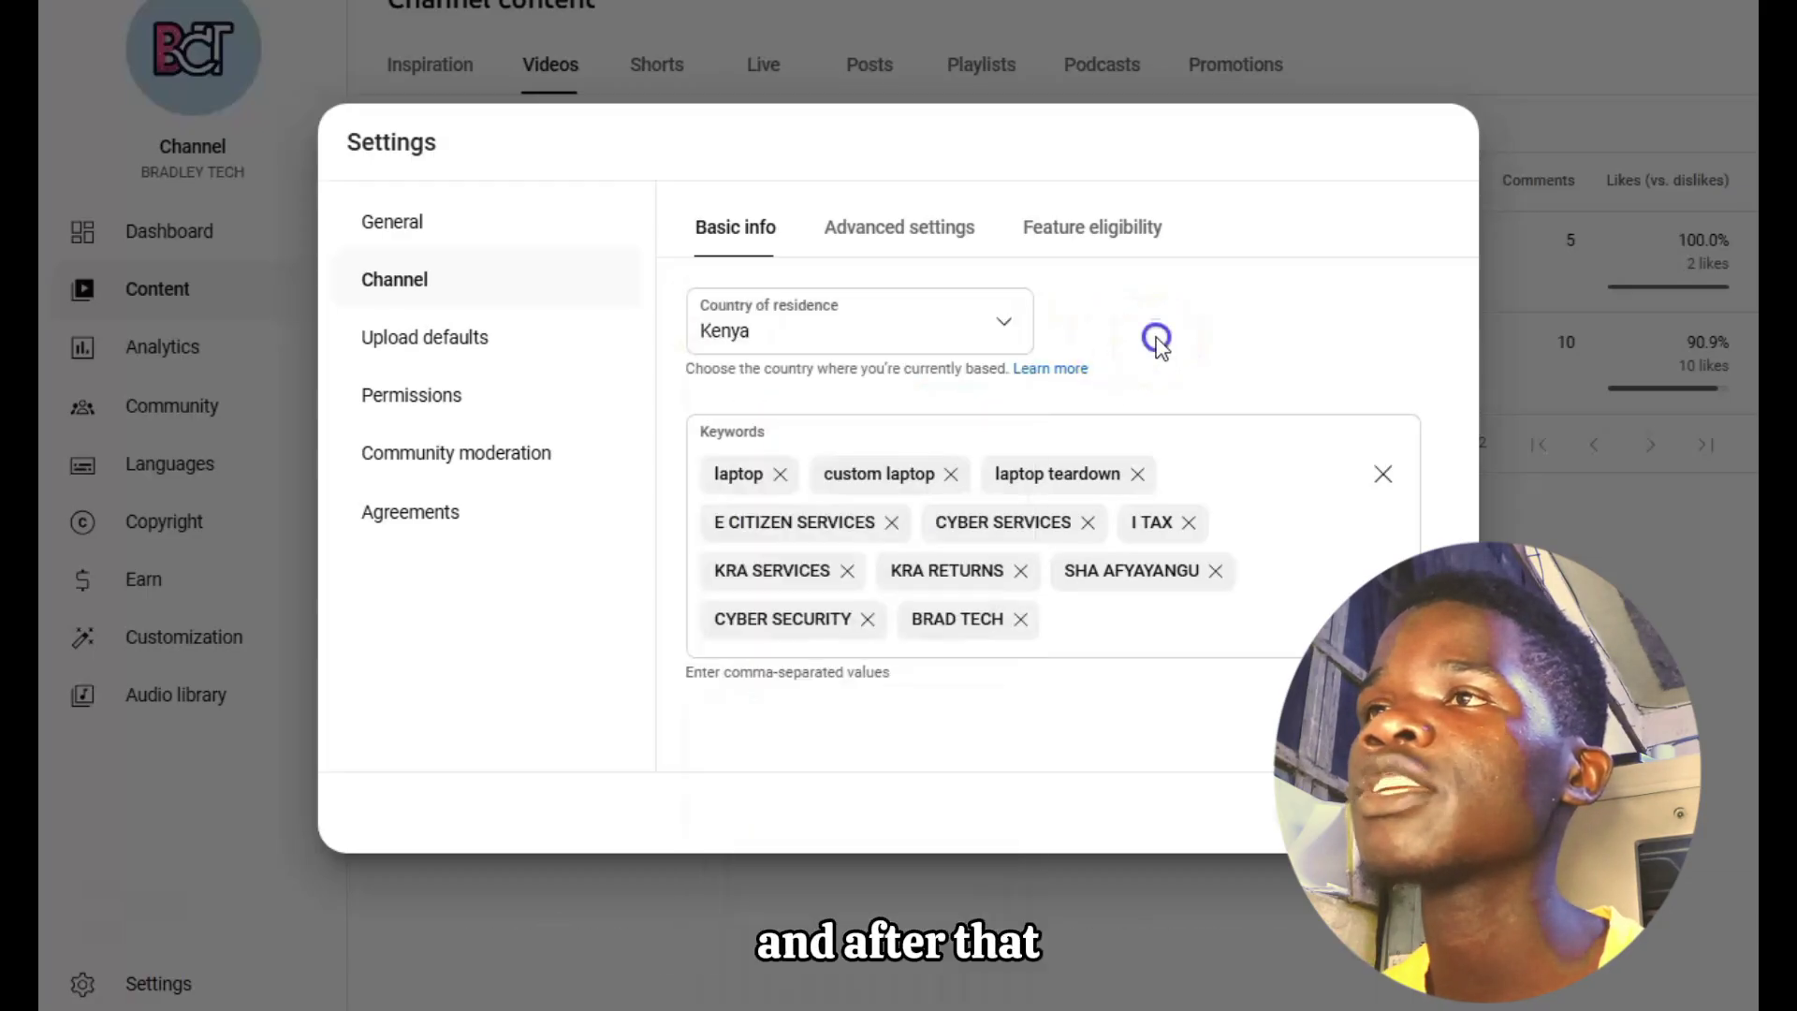
pyautogui.click(902, 463)
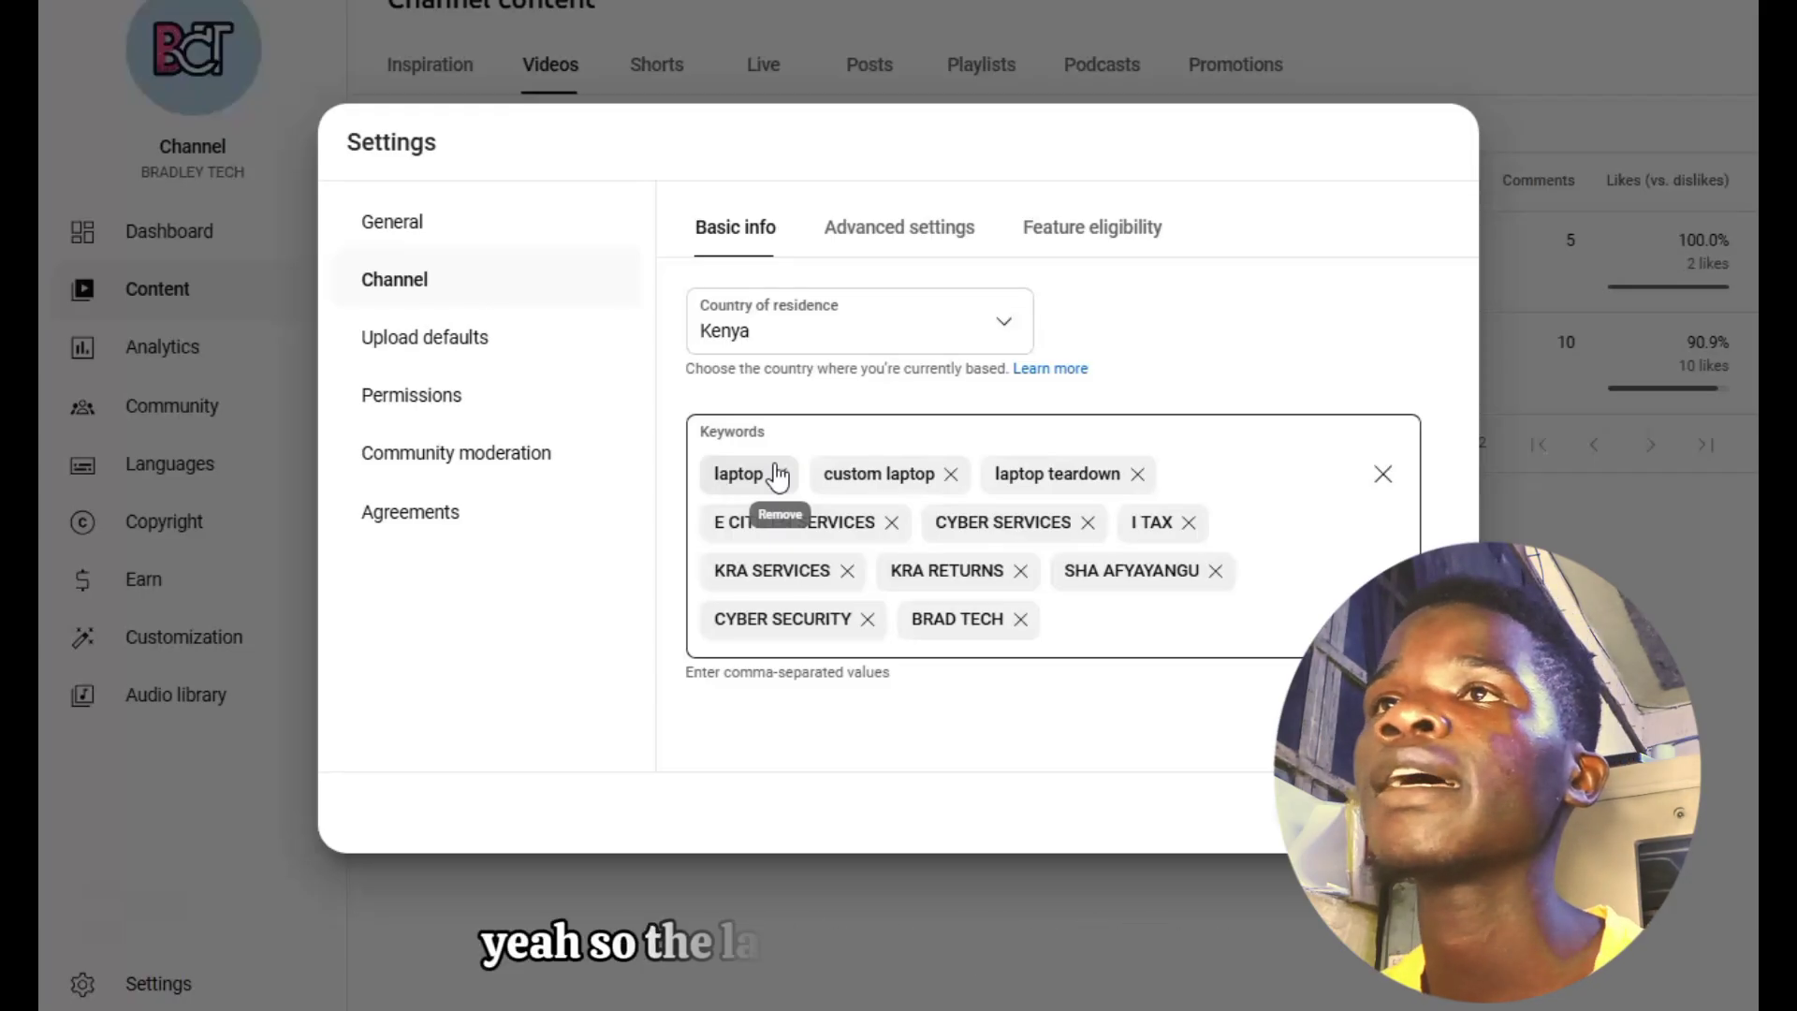
pyautogui.click(1074, 224)
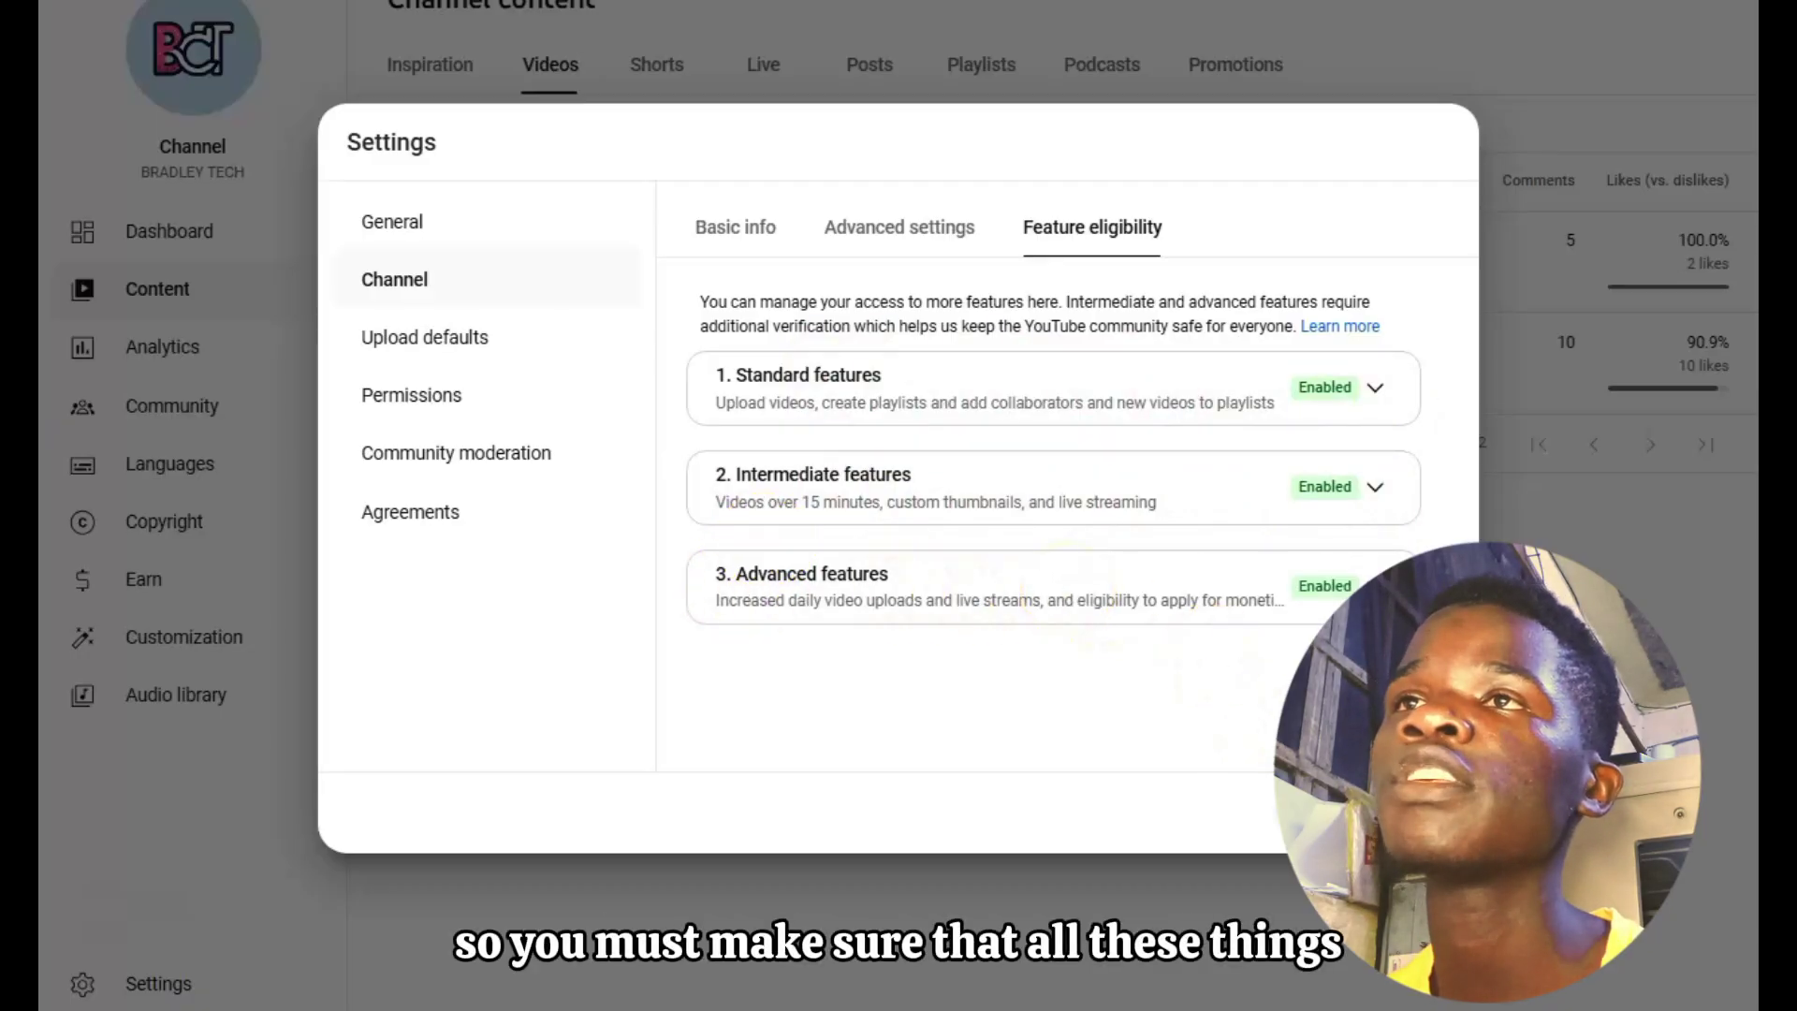
pyautogui.press('Escape')
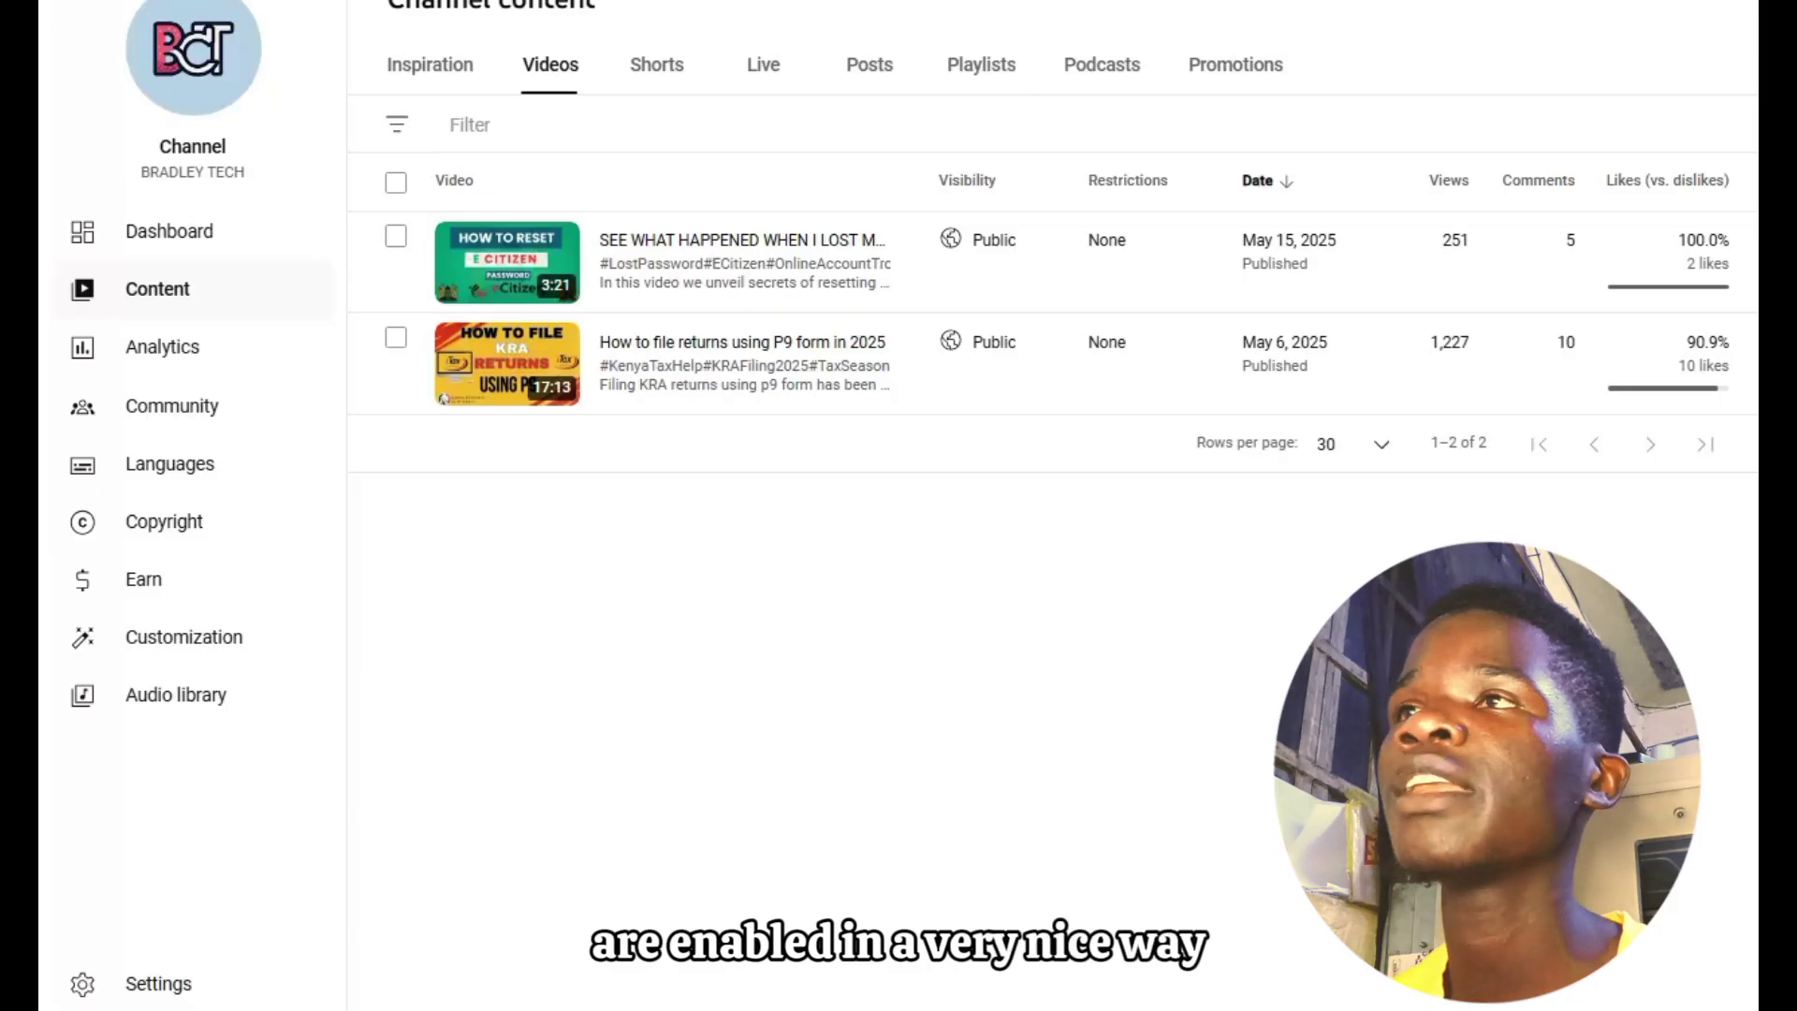